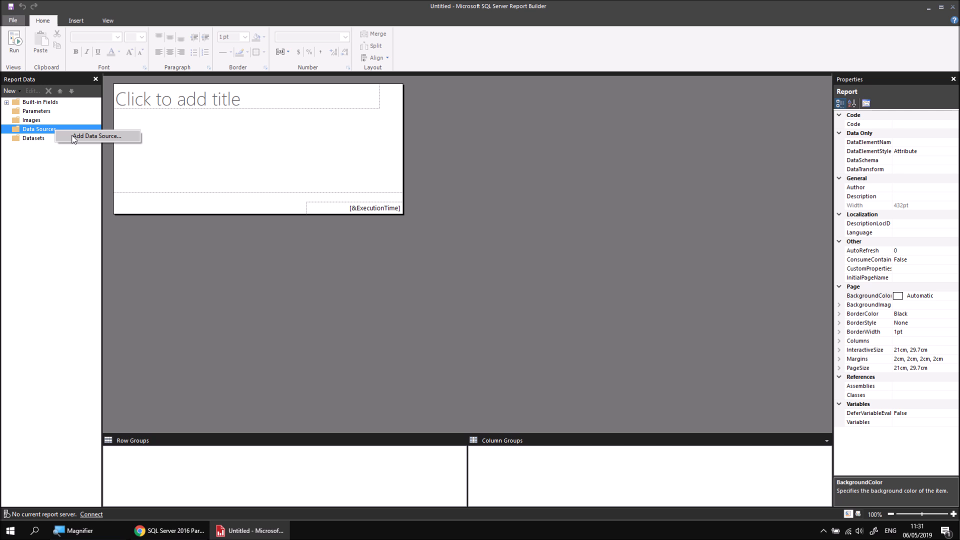
Add a data source named Movies with an embedded Microsoft SQL Server connection to the Movies database on server .\sql2016training.
double_click(415, 202)
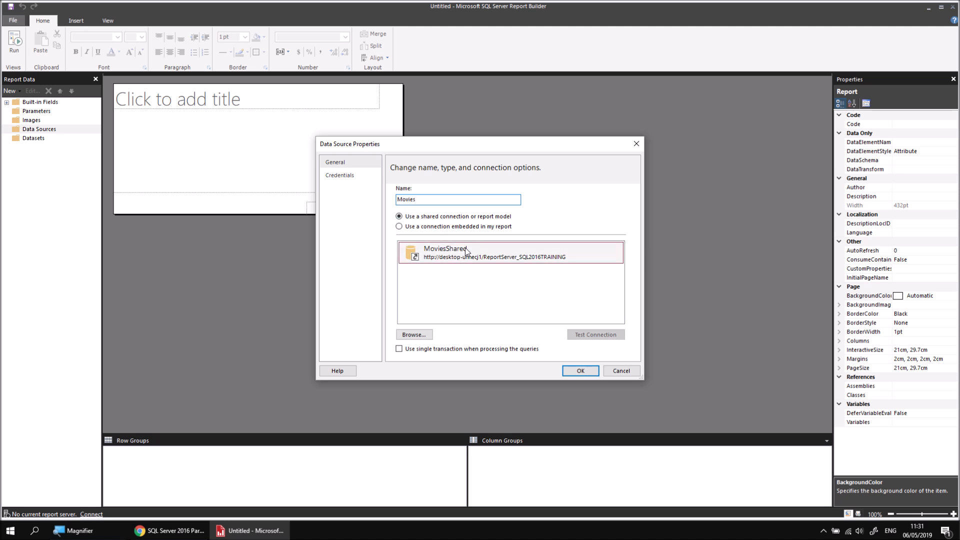
left_click(399, 227)
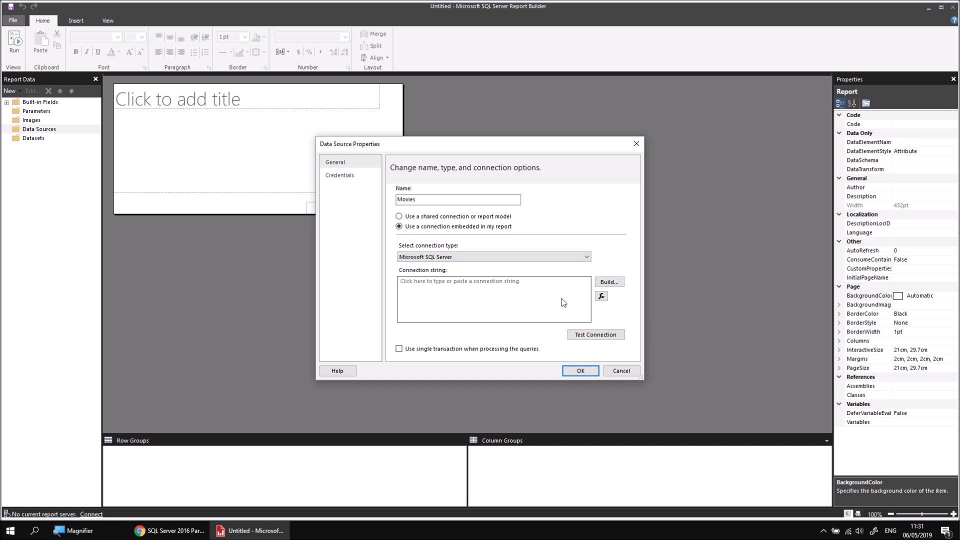
left_click(605, 284)
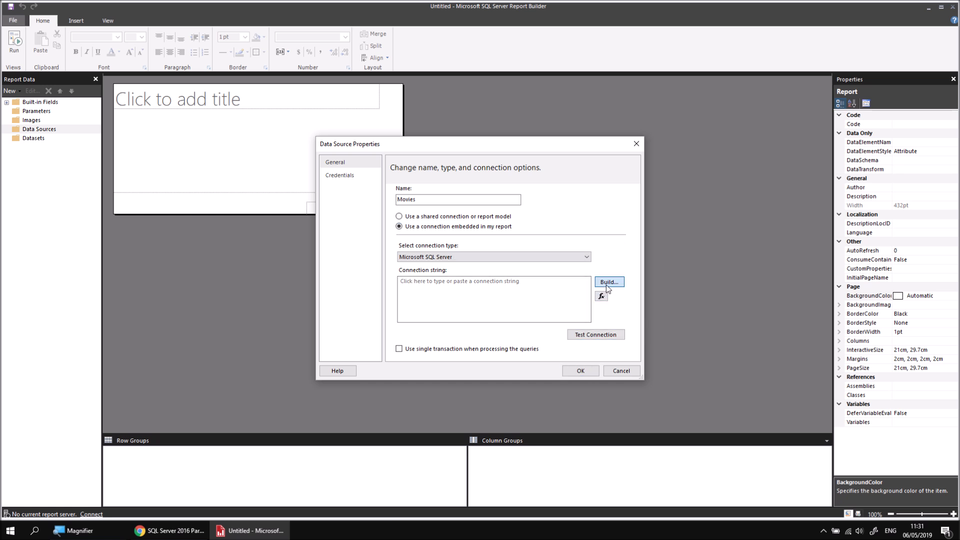
type(".\\sql2016training")
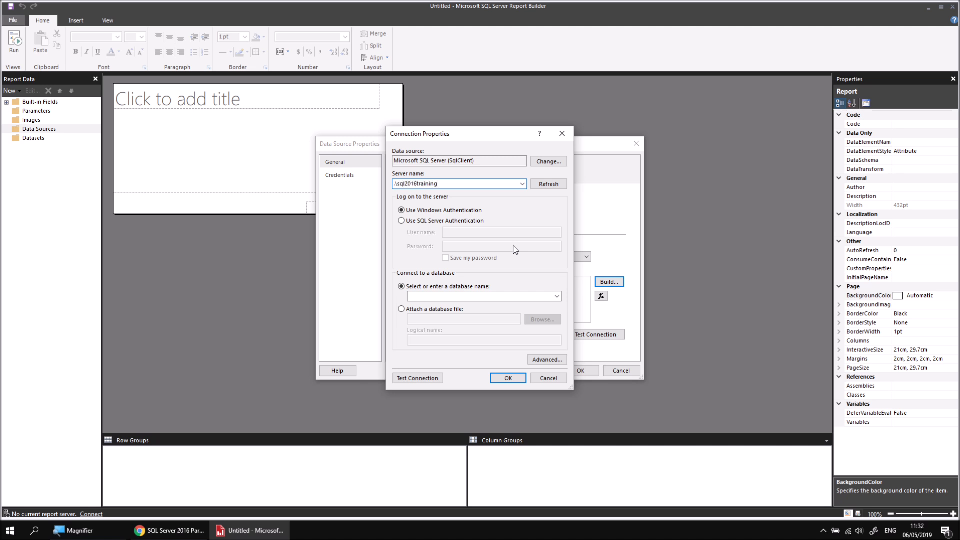
left_click(557, 296)
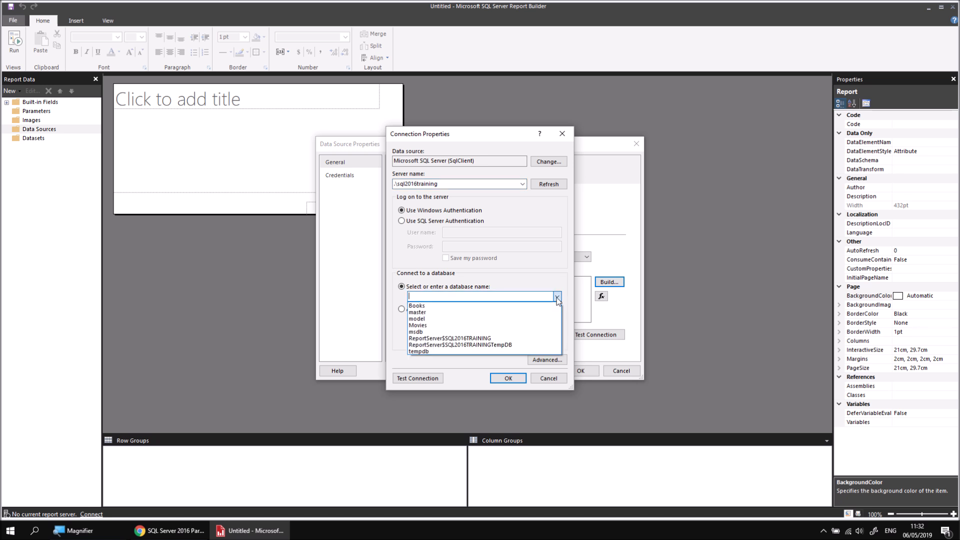
left_click(429, 325)
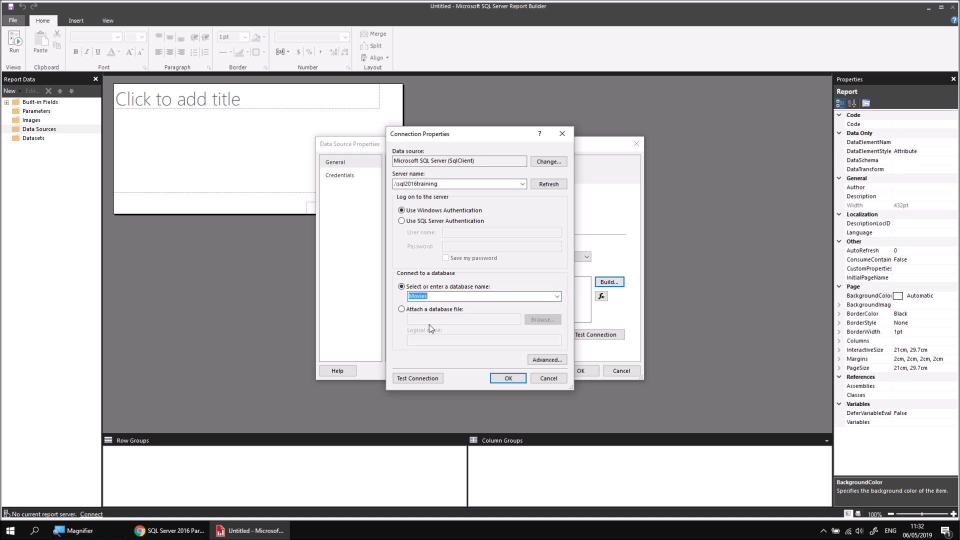
Test the Movies database connection, accept its connection string and save the data source.
left_click(428, 379)
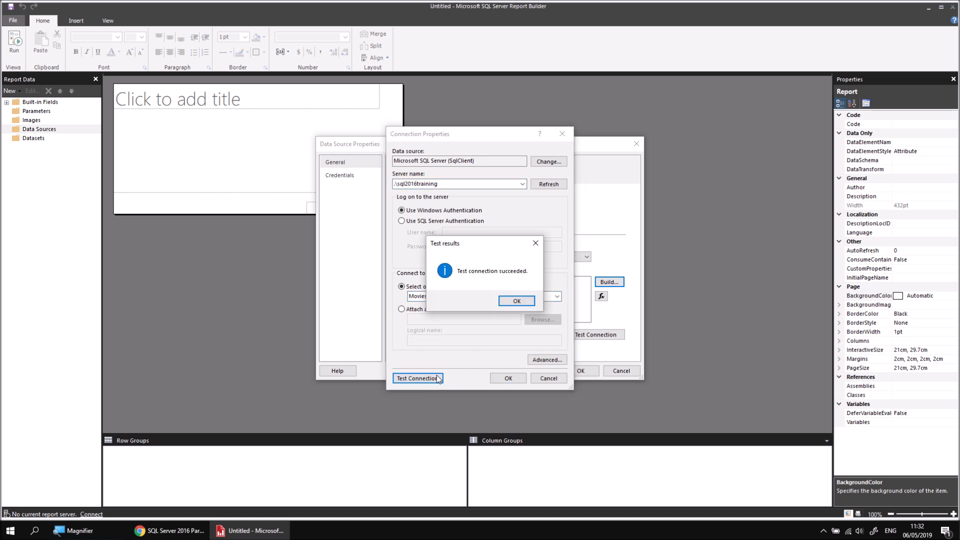
left_click(517, 301)
left_click(507, 379)
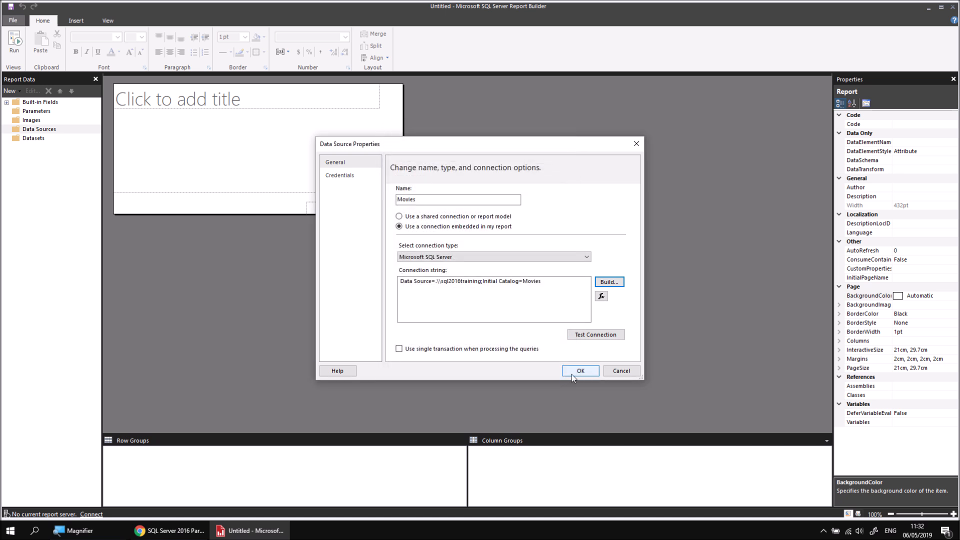
left_click(574, 372)
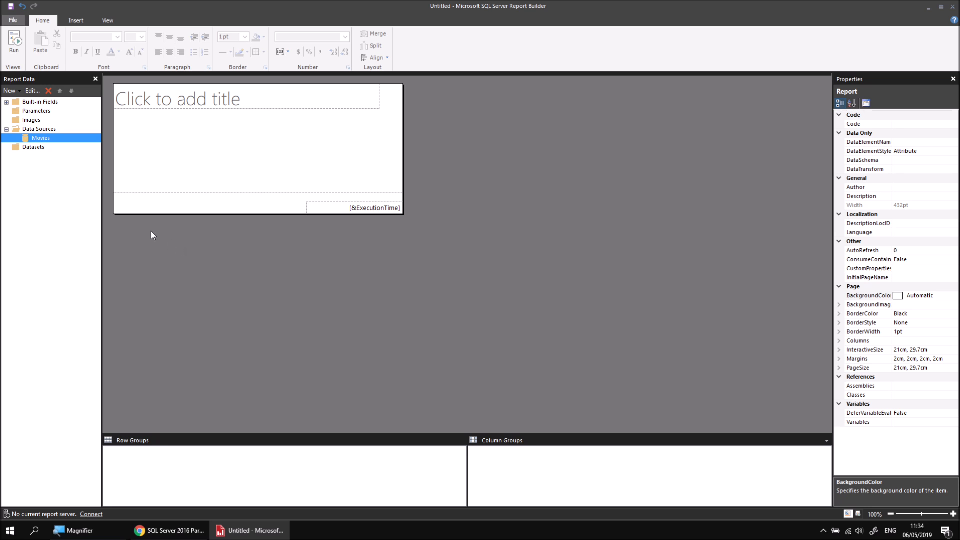
Add an embedded dataset named Winners based on the Movies data source.
right_click(60, 142)
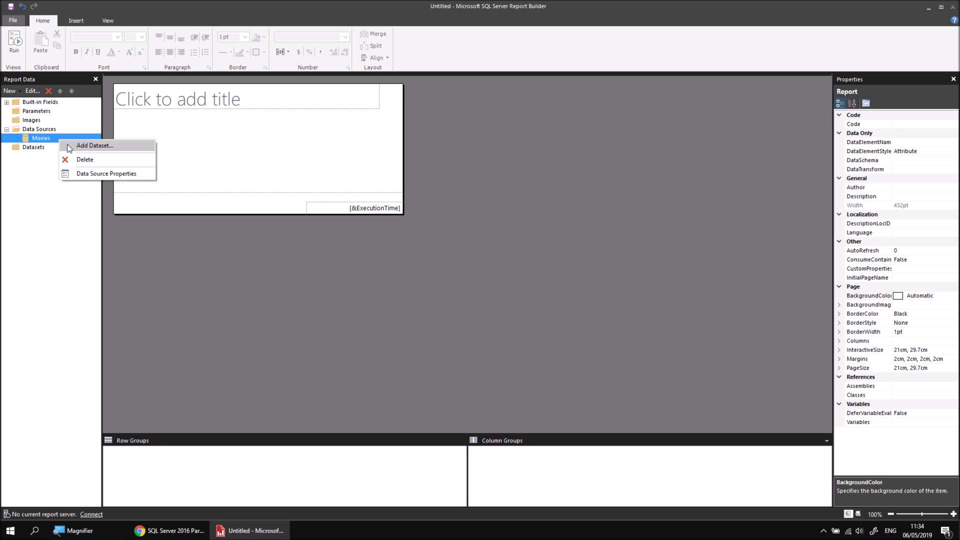
left_click(70, 145)
double_click(409, 163)
type("Winne")
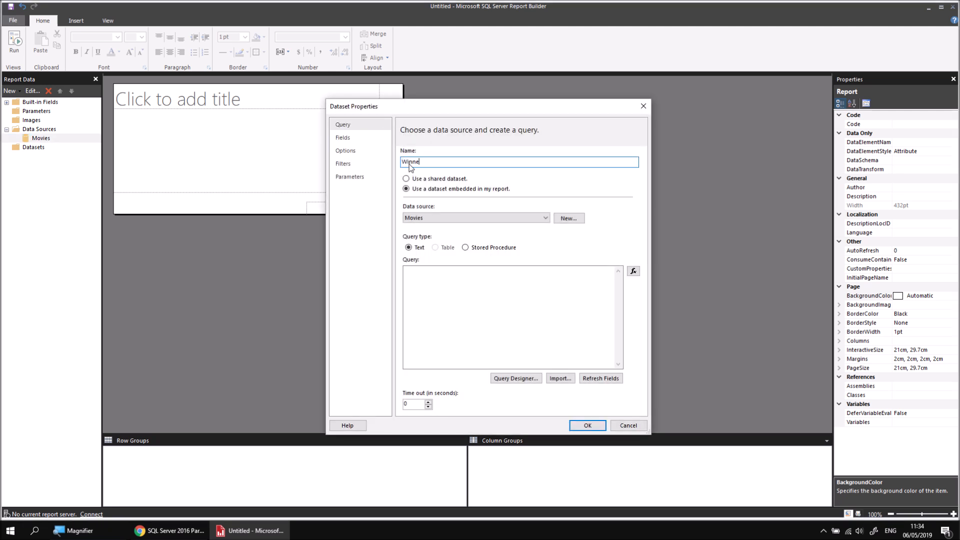
type("rs")
In the Winners query design, include the Film table's Title, ReleaseDate, BudgetDollars, BoxOfficeDollars and OscarWins fields.
left_click(514, 378)
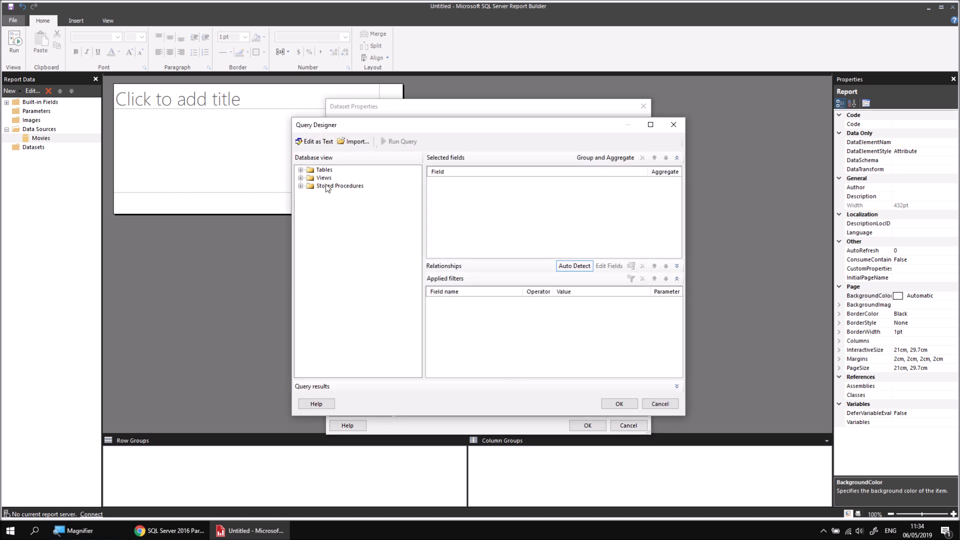
left_click(300, 170)
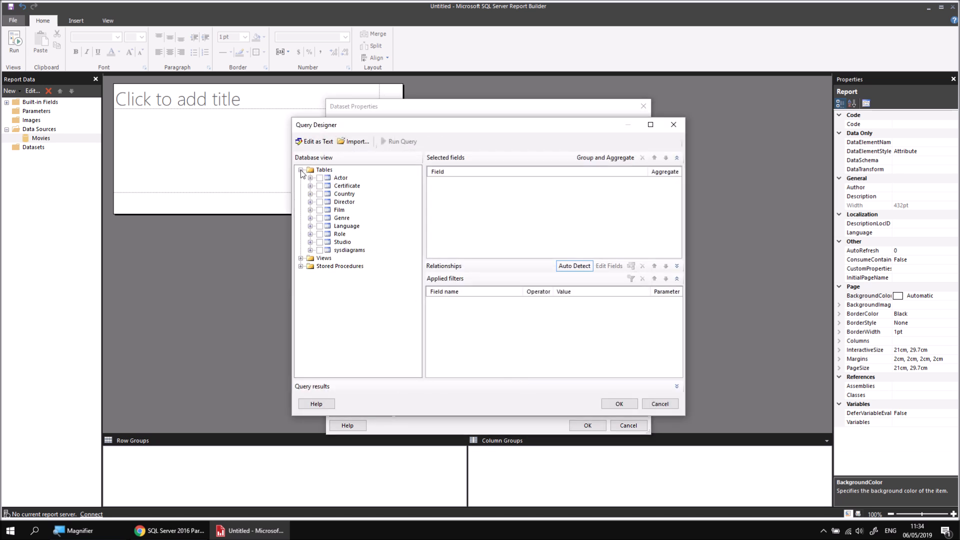
left_click(310, 210)
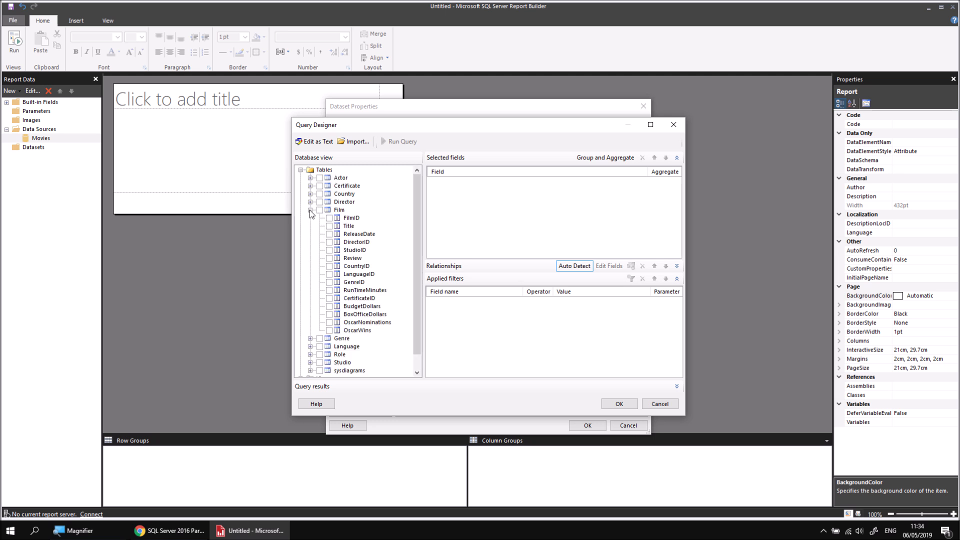
left_click(329, 226)
left_click(330, 234)
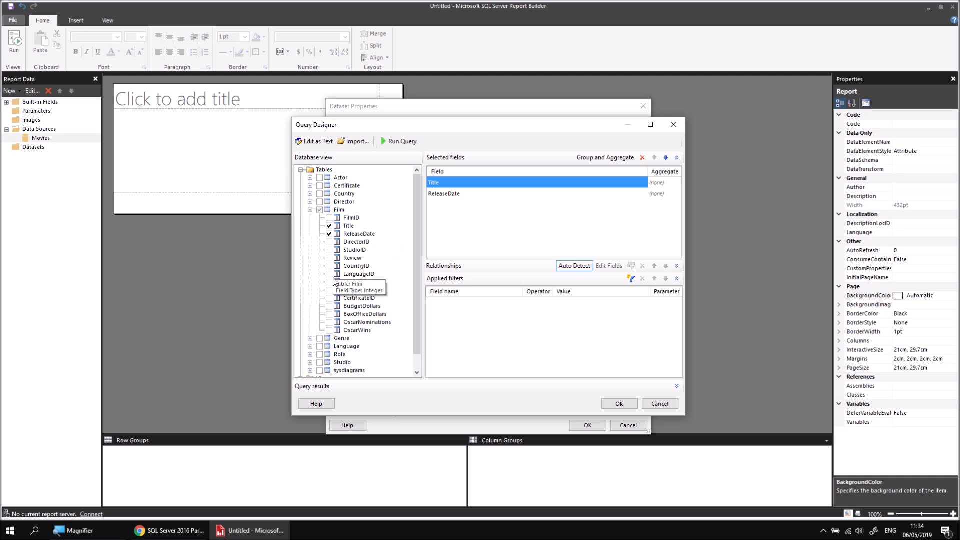
left_click(329, 306)
left_click(330, 314)
left_click(330, 330)
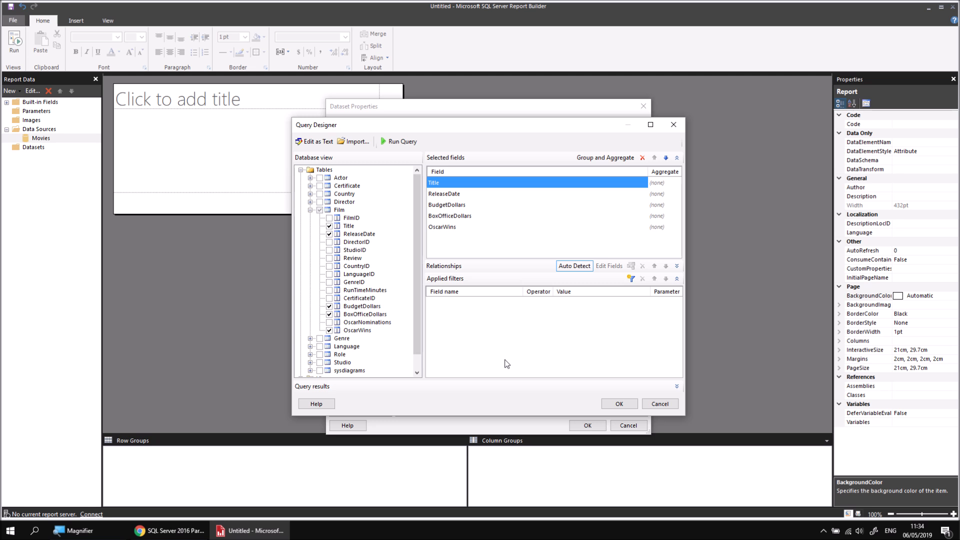
Filter the query to films whose OscarWins is more than 0, and save the Winners dataset.
left_click(631, 279)
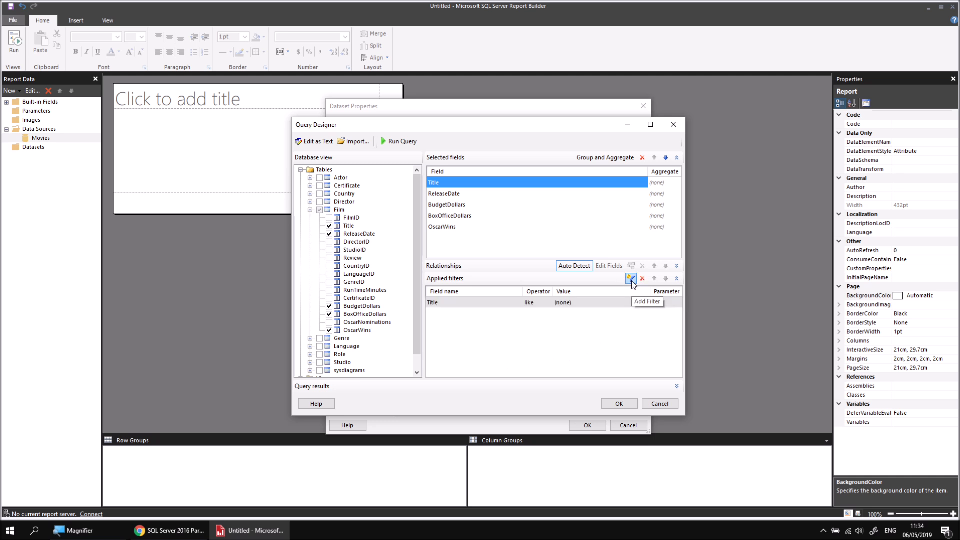
left_click(500, 303)
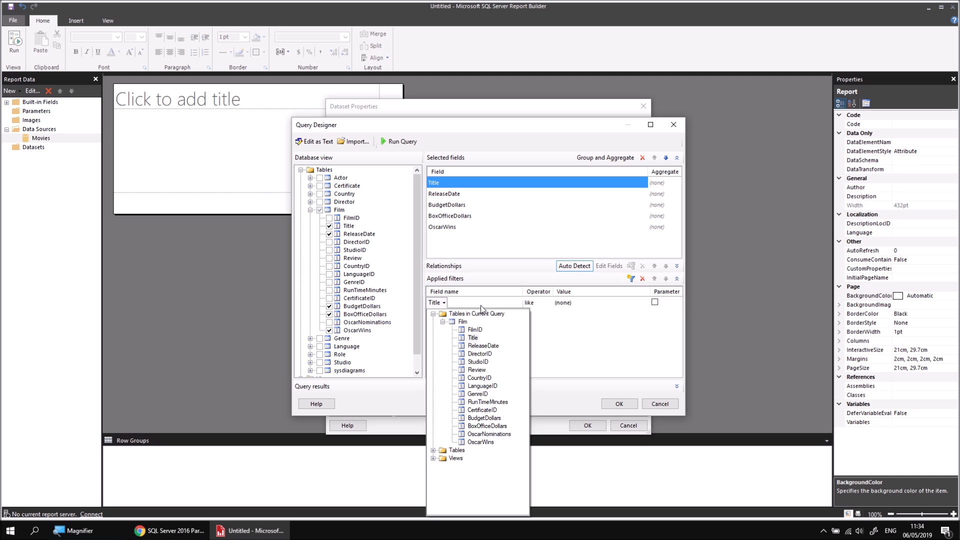
left_click(481, 442)
left_click(534, 303)
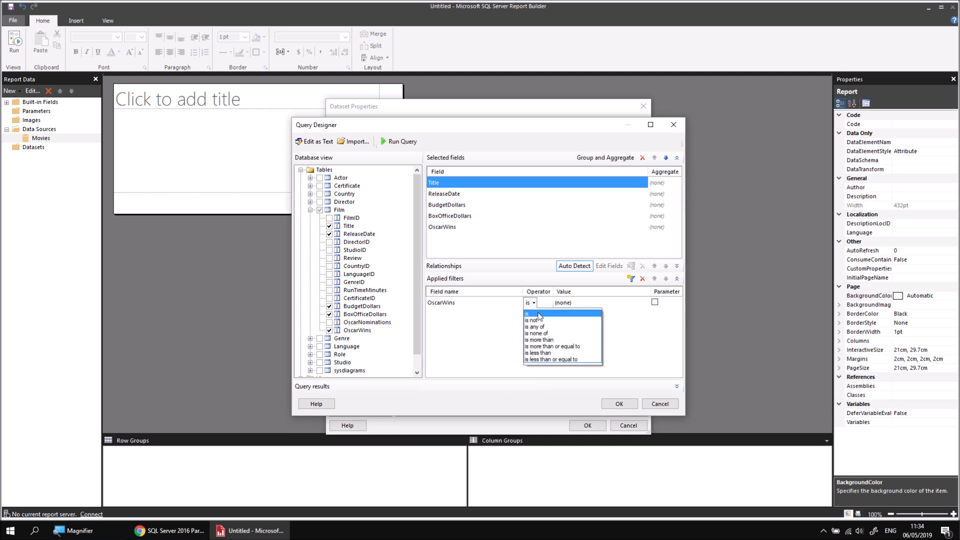
left_click(541, 340)
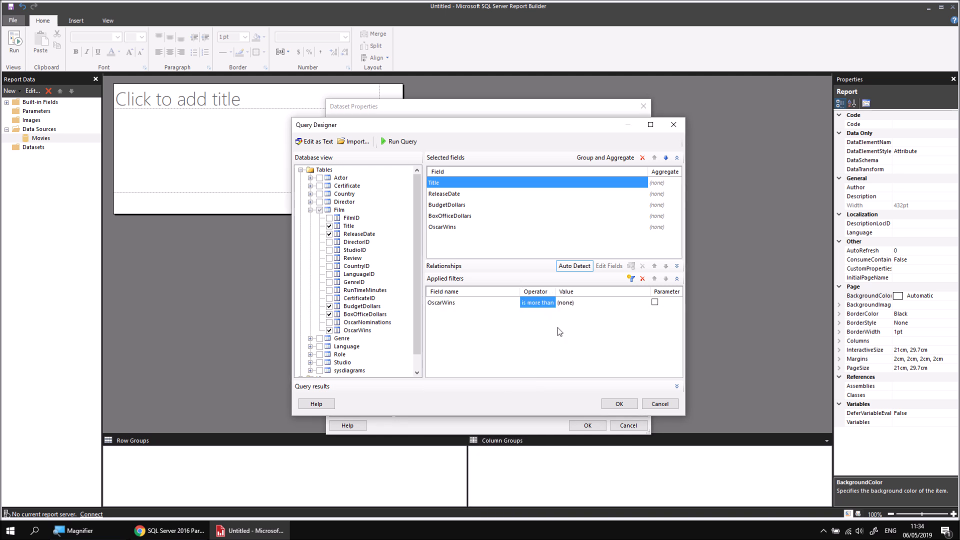
left_click(579, 305)
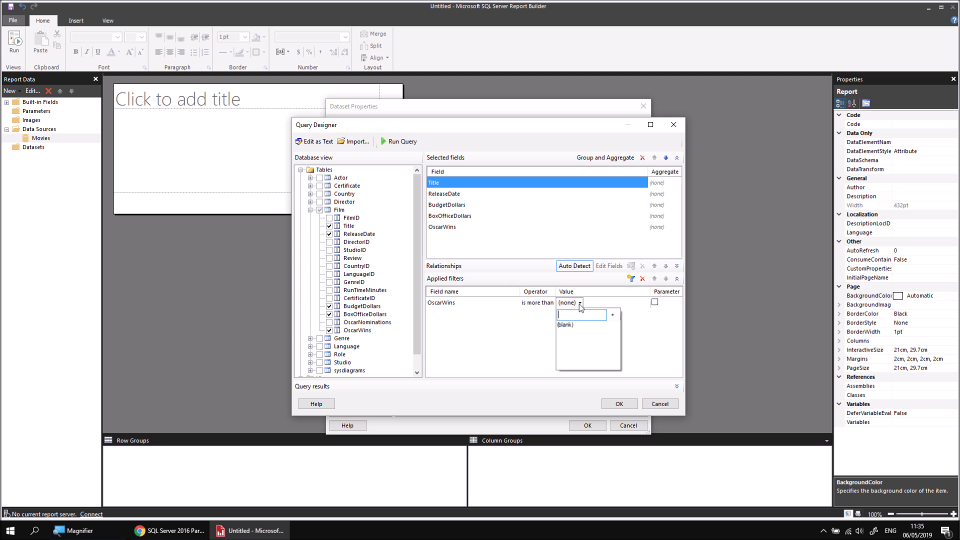
key("Return")
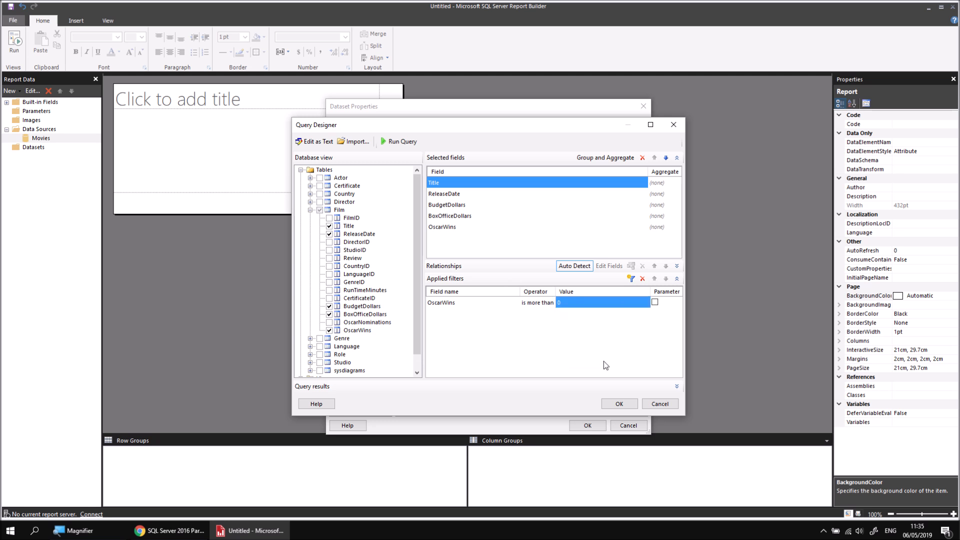
left_click(618, 404)
left_click(588, 425)
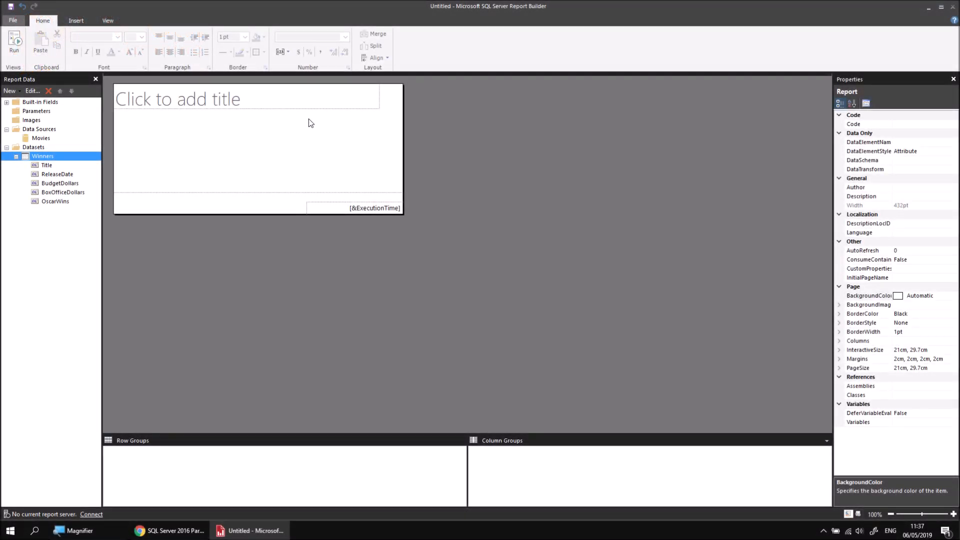
Delete the title text box from the report body.
right_click(309, 99)
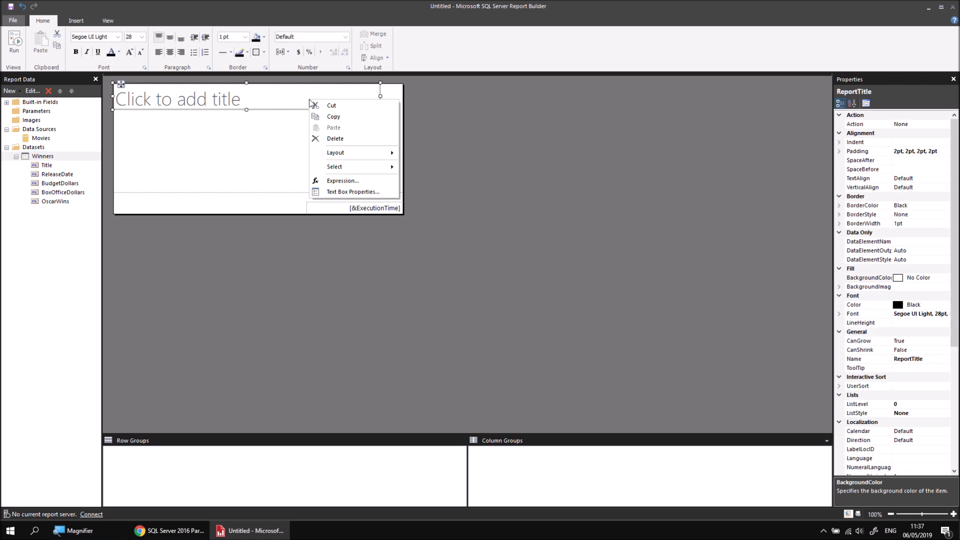
left_click(330, 140)
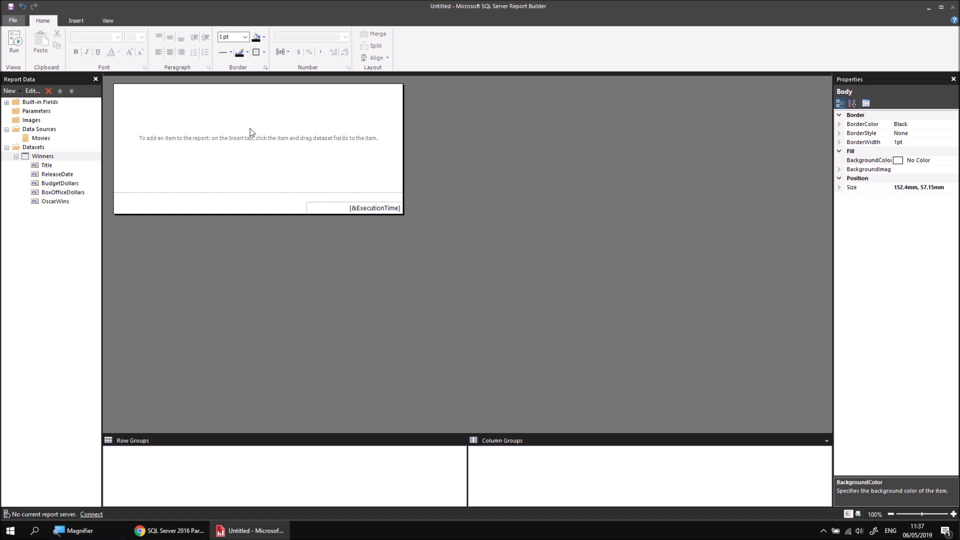
Draw a blank three-column table across the upper part of the report body.
left_click(78, 21)
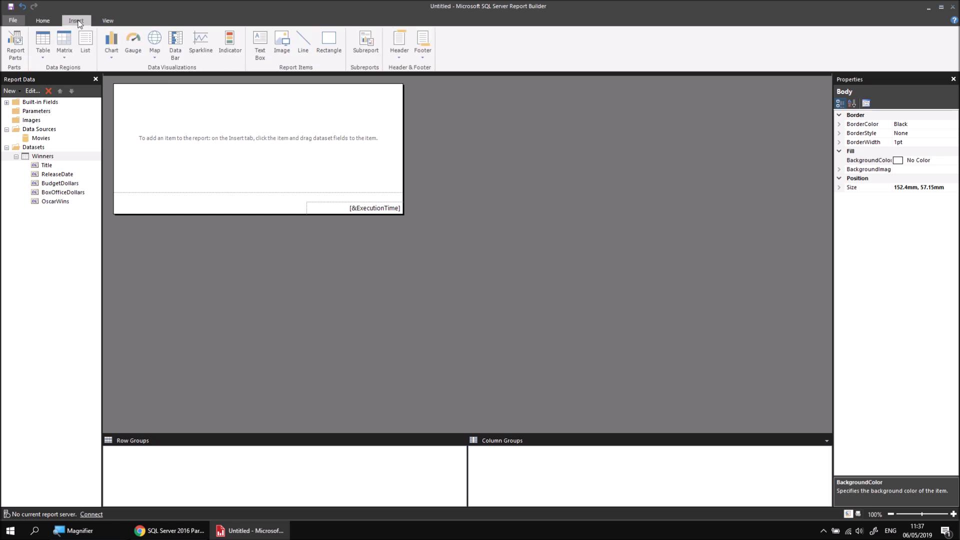
left_click(43, 57)
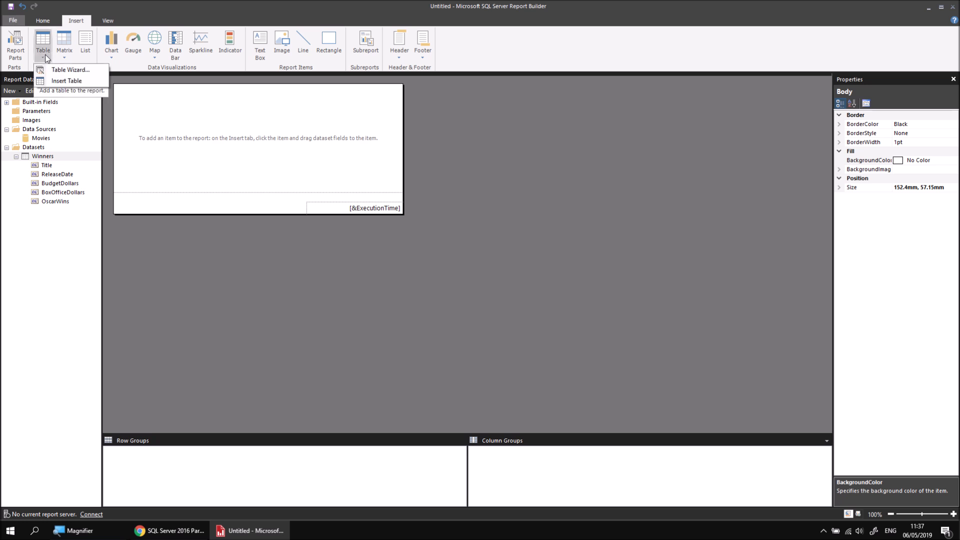
left_click(52, 81)
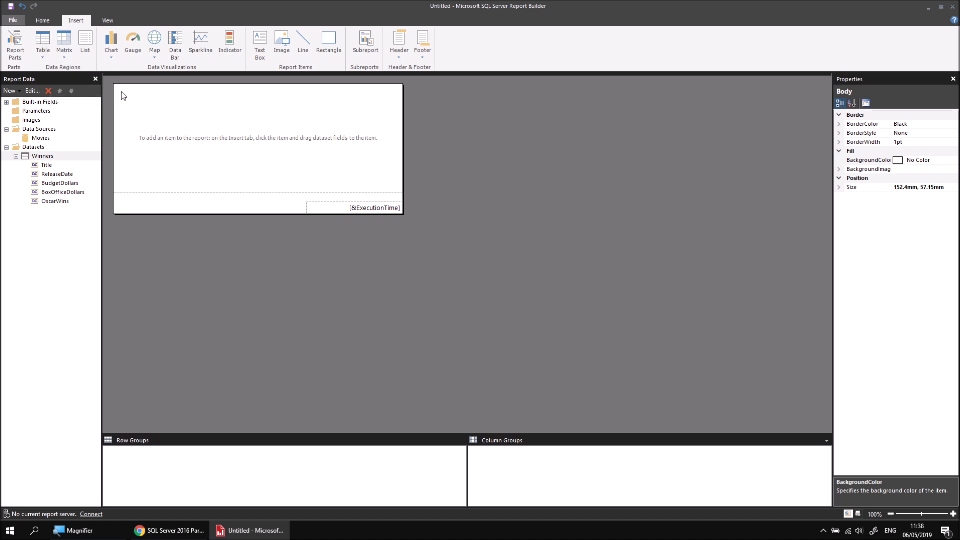
left_click_drag(181, 111, 288, 127)
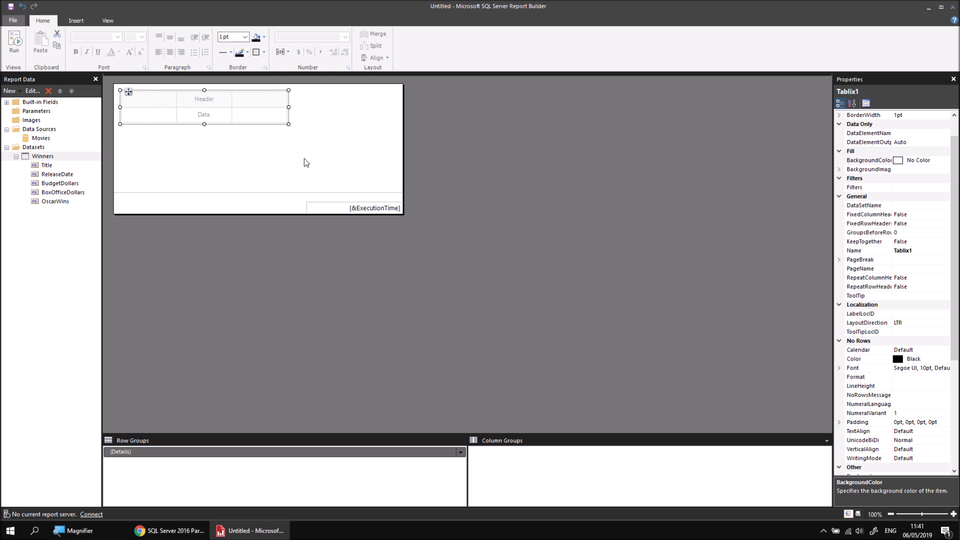
Insert a second, default-sized table in the report body, just below the first table.
right_click(121, 139)
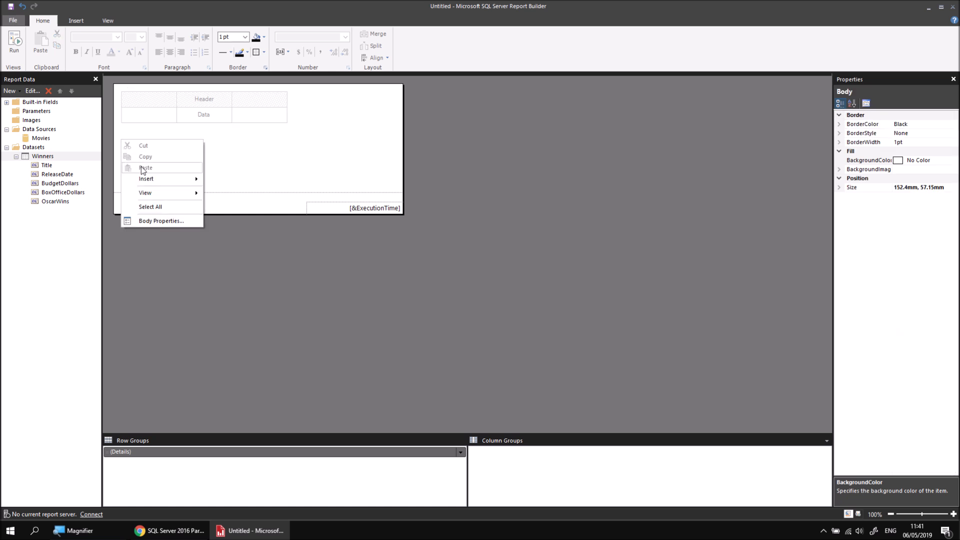
mouse_move(148, 180)
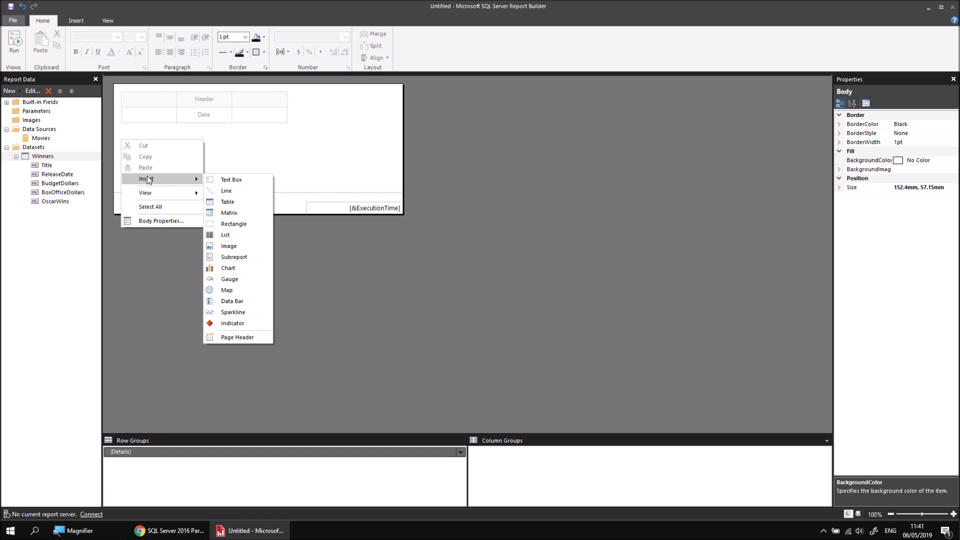
left_click(244, 206)
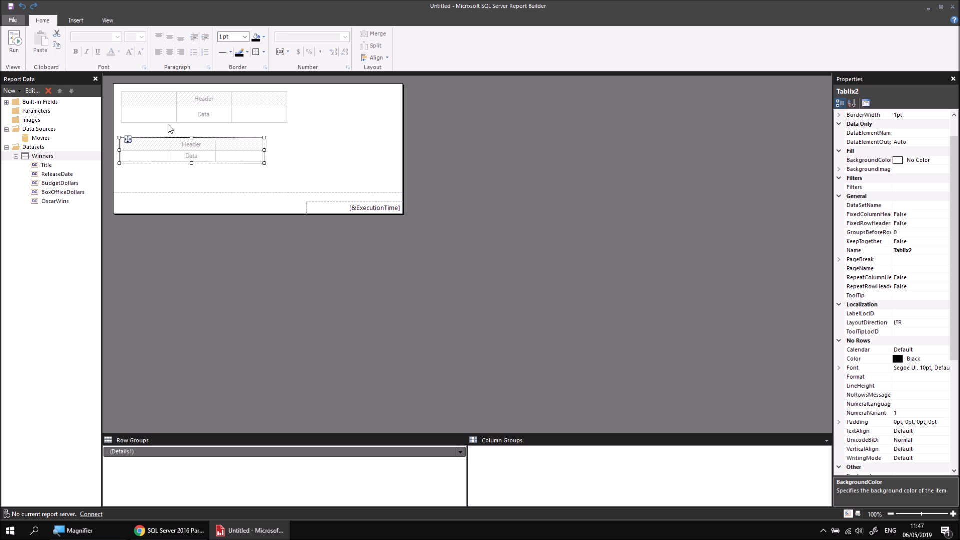
Select the whole upper table and delete it from the report body.
left_click(154, 98)
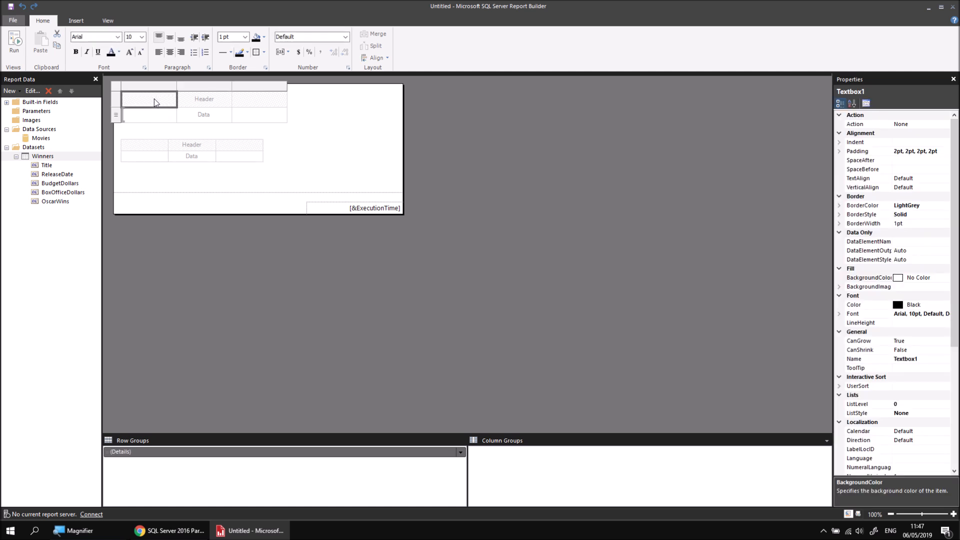
left_click(117, 88)
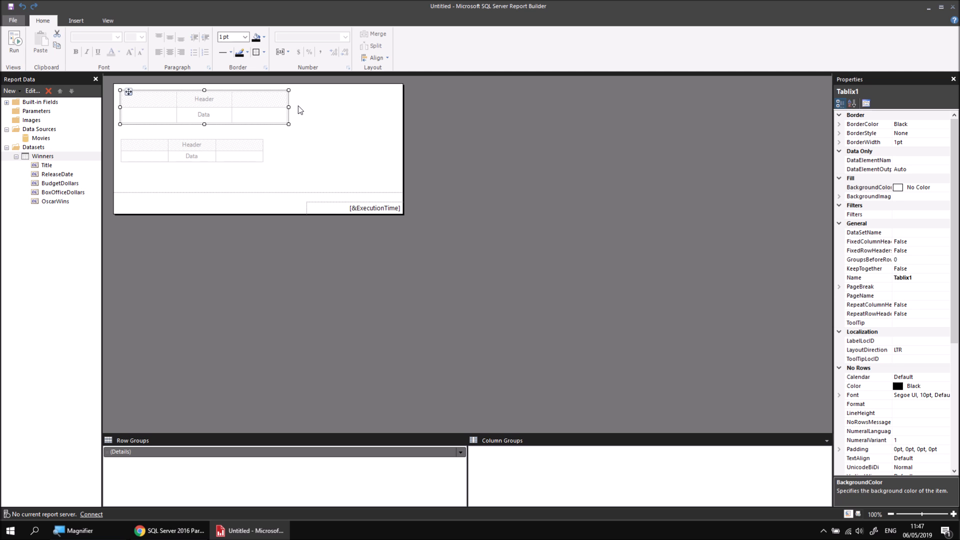
key("Delete")
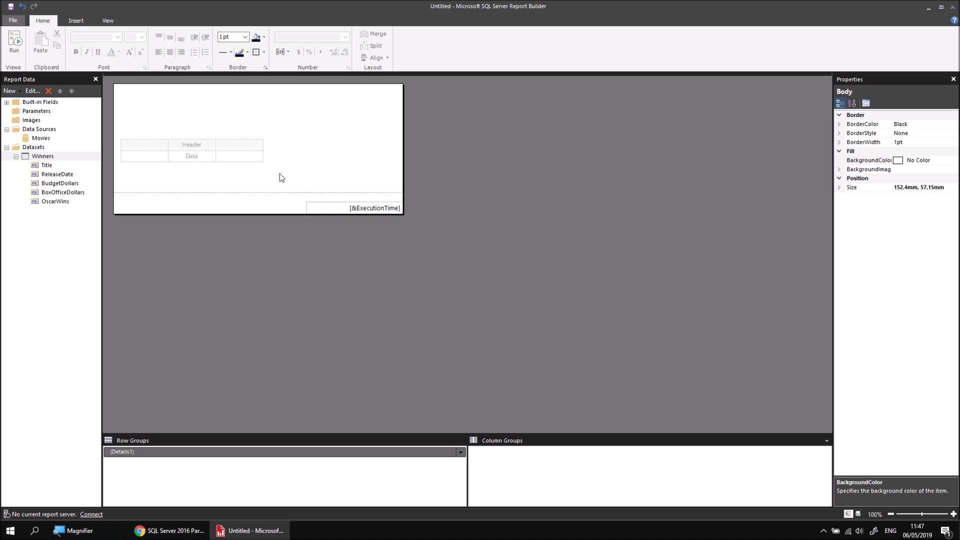
Move the table into the upper-left corner of the report body.
left_click_drag(257, 156, 278, 165)
left_click_drag(256, 157, 249, 150)
left_click_drag(249, 153, 250, 152)
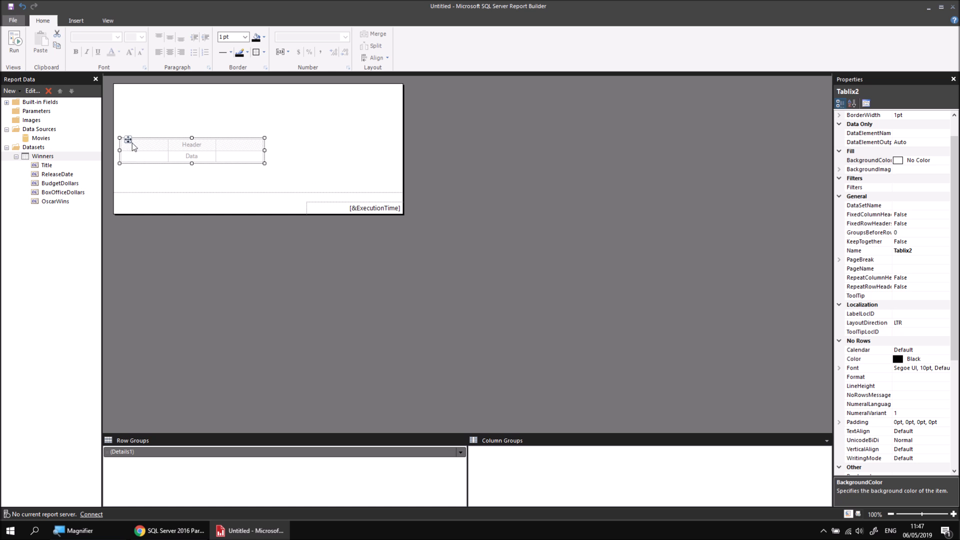
left_click_drag(128, 140, 116, 86)
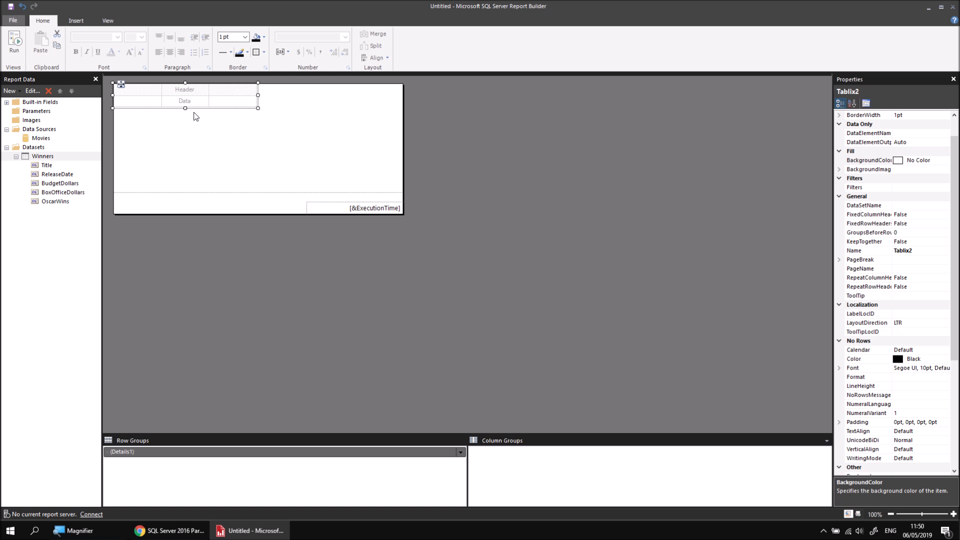
Assign the Title field to the first column's data cell and the ReleaseDate field to the second column's.
mouse_move(196, 109)
key("super+plus")
left_click(157, 100)
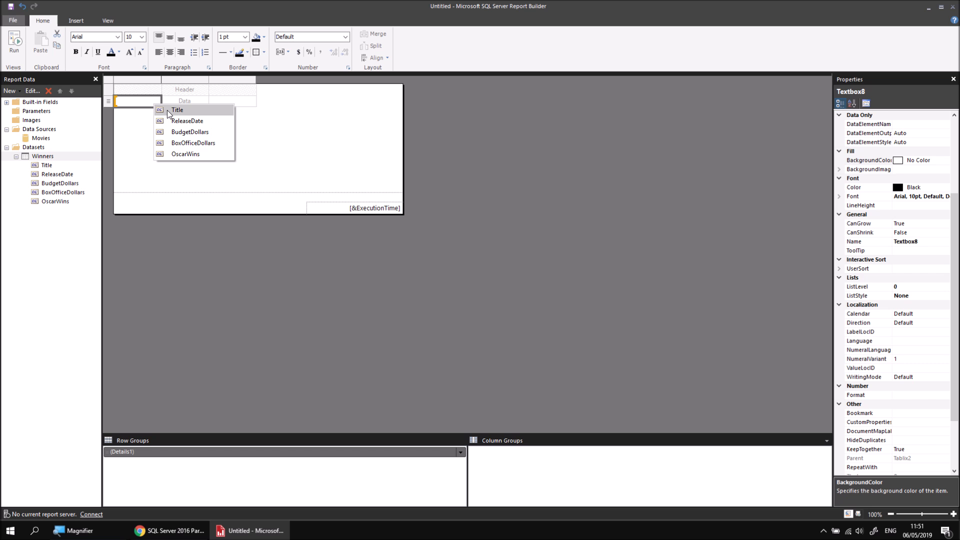
left_click(168, 113)
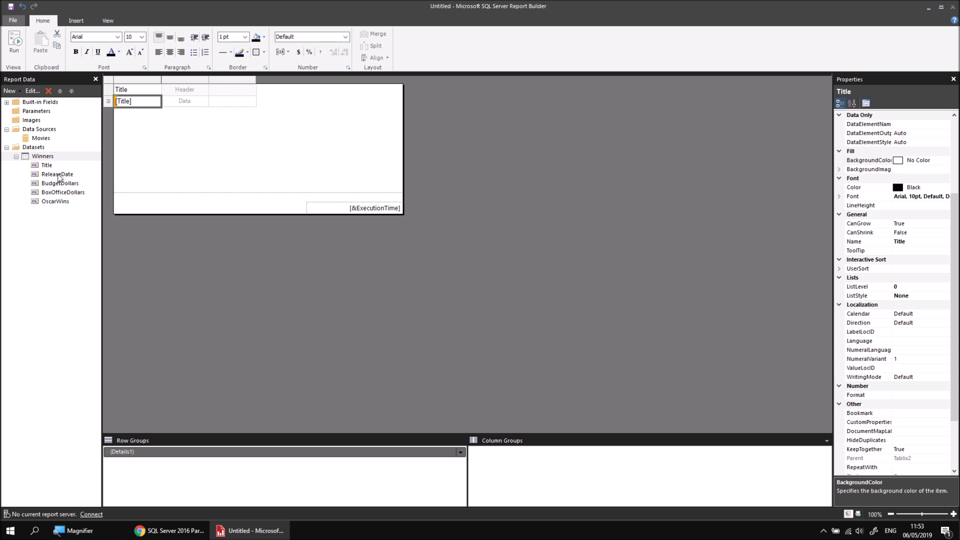
left_click_drag(58, 175, 131, 152)
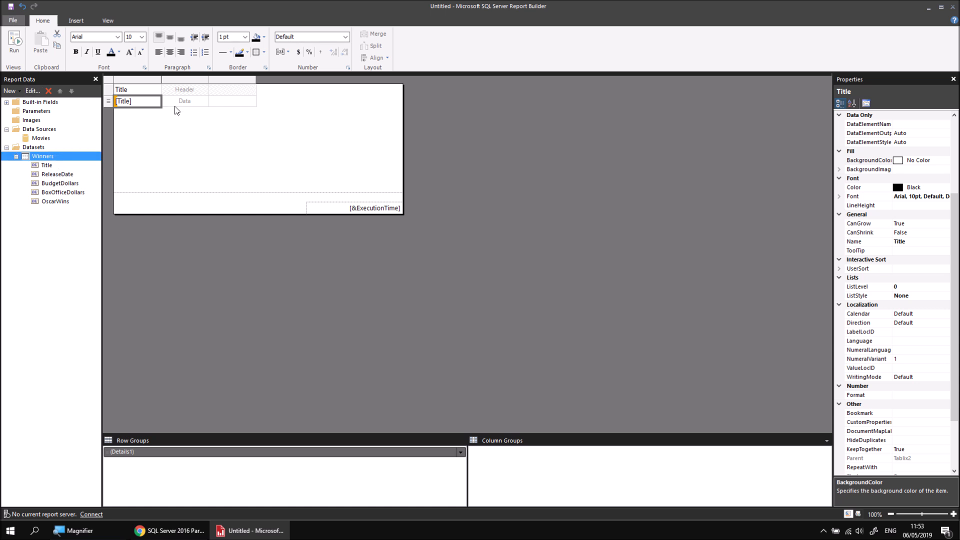
left_click_drag(175, 106, 177, 88)
left_click_drag(183, 97, 184, 98)
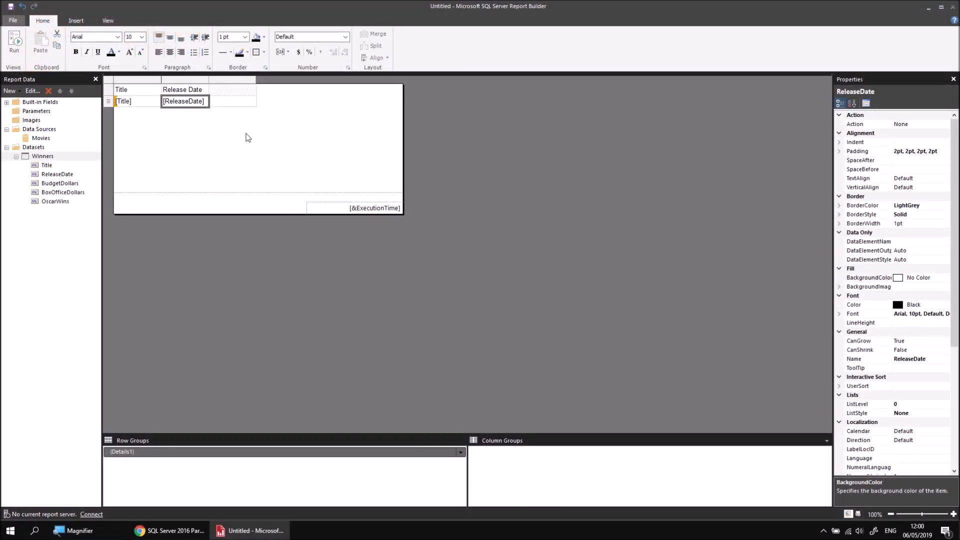
Assign the BudgetDollars field to the data cell of the third column.
mouse_move(252, 102)
left_click(252, 101)
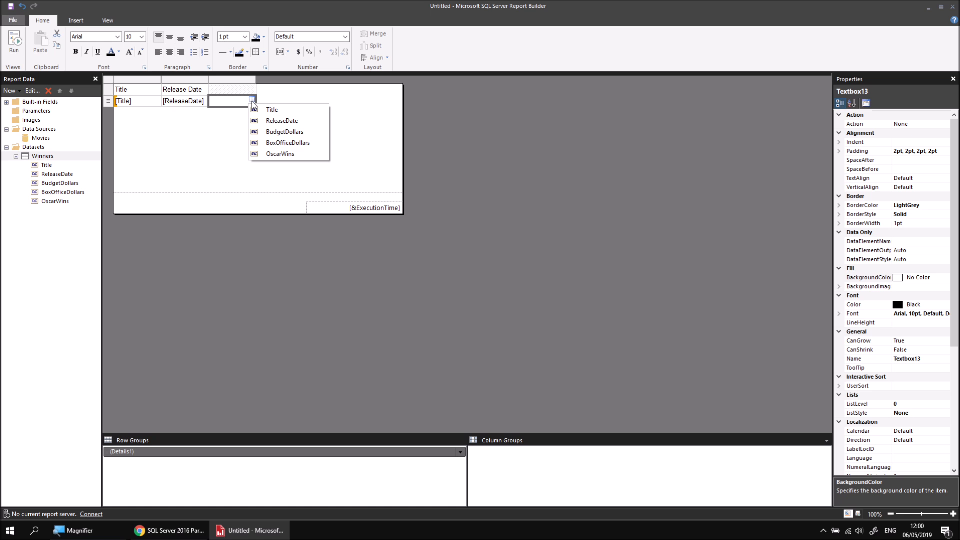
left_click(270, 133)
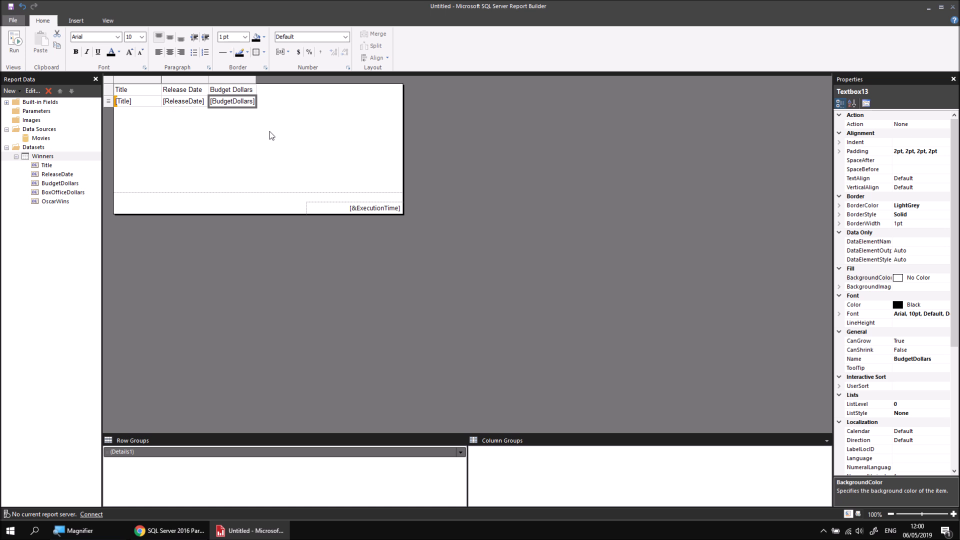
Insert a column after Budget Dollars and assign the BoxOfficeDollars field to its data cell.
right_click(230, 82)
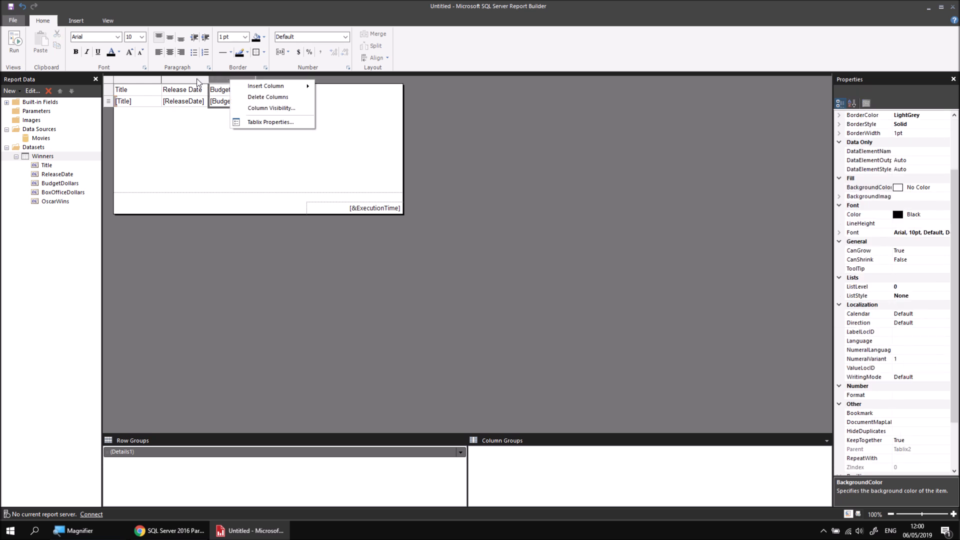
mouse_move(240, 87)
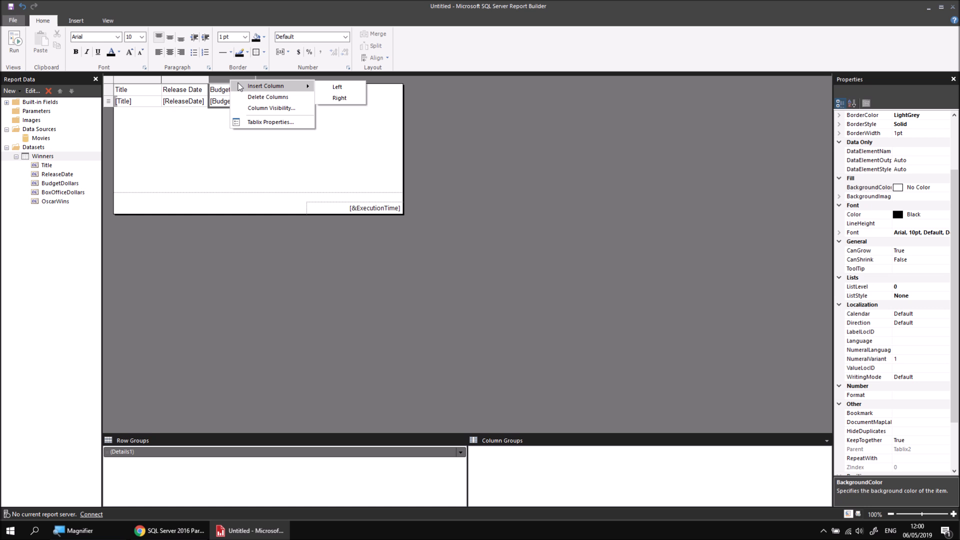
left_click(330, 98)
mouse_move(298, 105)
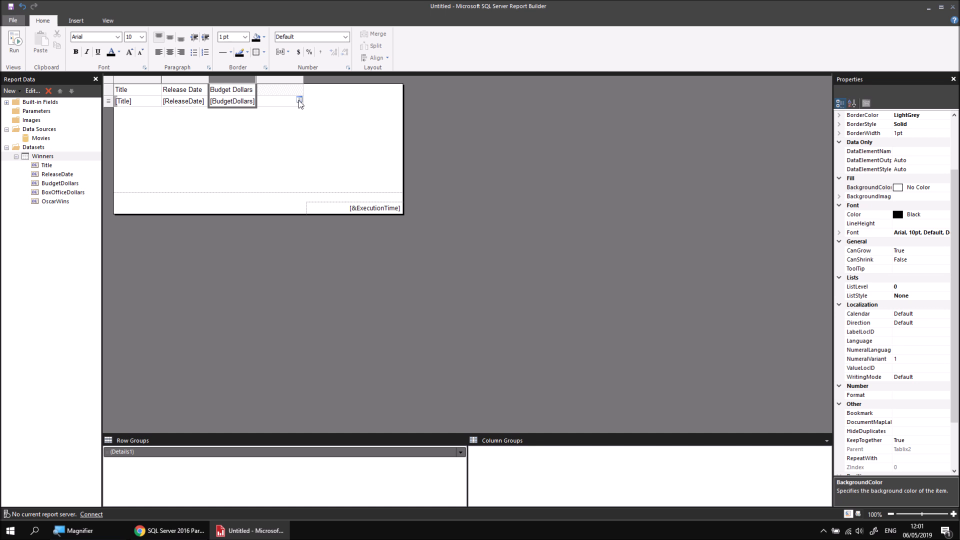
left_click(299, 100)
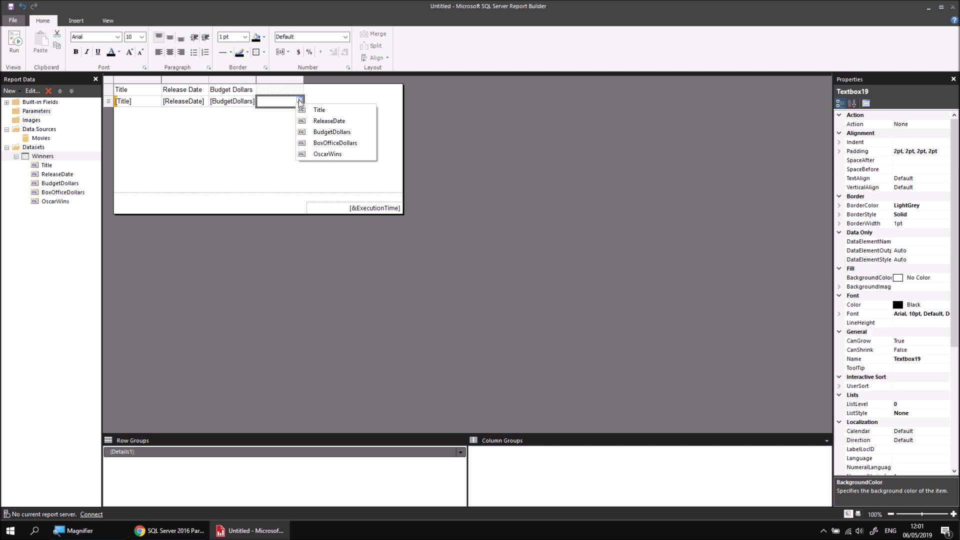
left_click(320, 143)
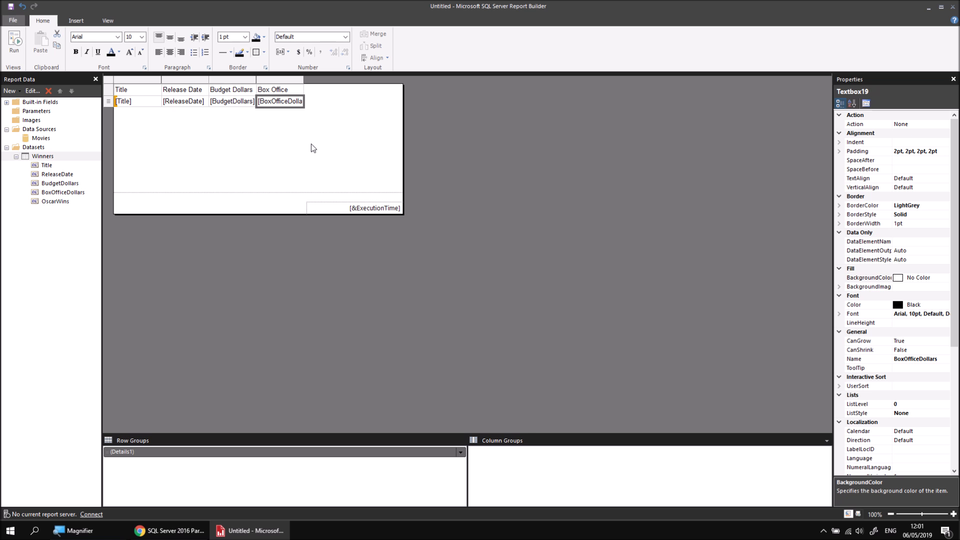
Add the OscarWins field from the dataset as a new column between Budget Dollars and Box Office.
left_click(53, 202)
mouse_move(53, 205)
left_mouse_down()
mouse_move(179, 156)
mouse_move(251, 120)
mouse_move(263, 102)
mouse_move(299, 98)
mouse_move(226, 102)
mouse_move(286, 102)
mouse_move(294, 92)
mouse_move(264, 96)
left_mouse_up()
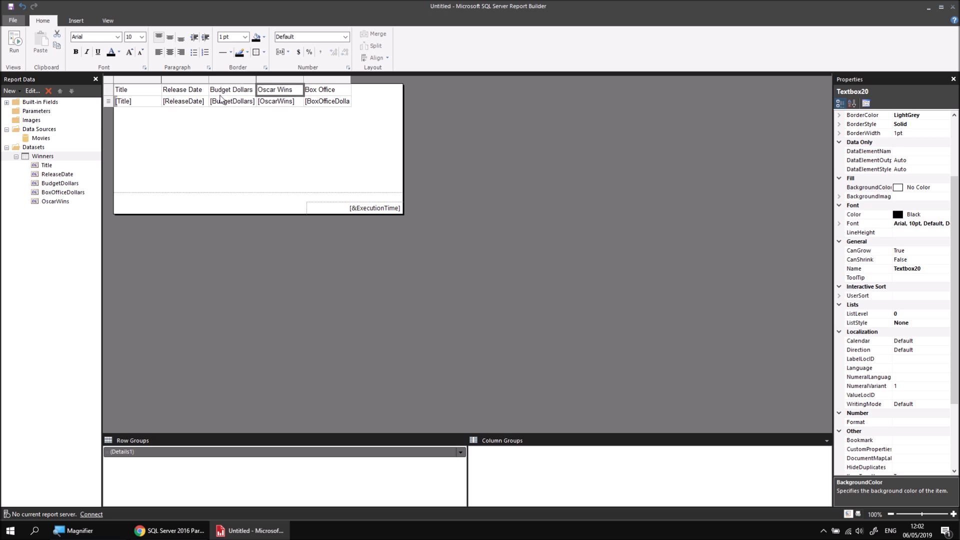
left_click(271, 79)
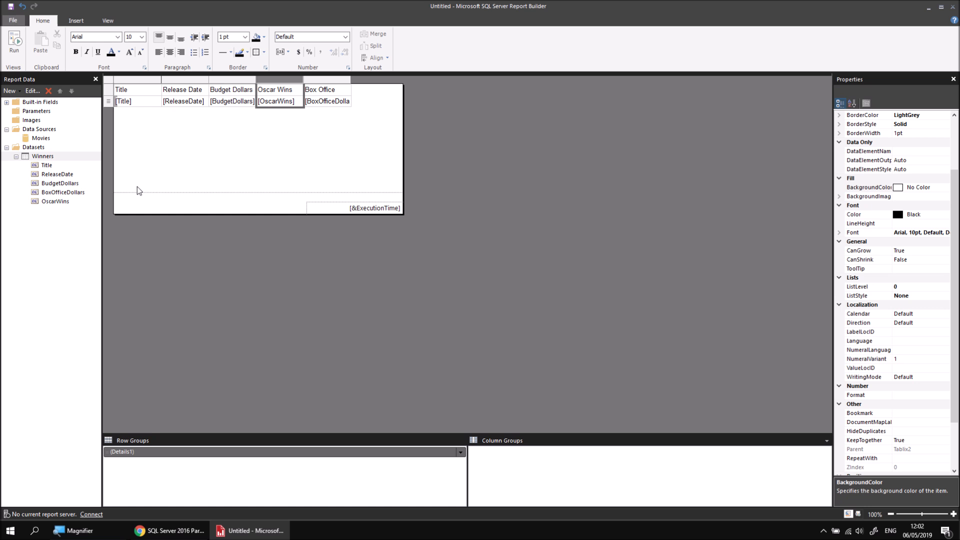
Add OscarWins as a column between Release Date and Budget Dollars, and delete the duplicate Oscar Wins column before Box Office.
left_click(49, 202)
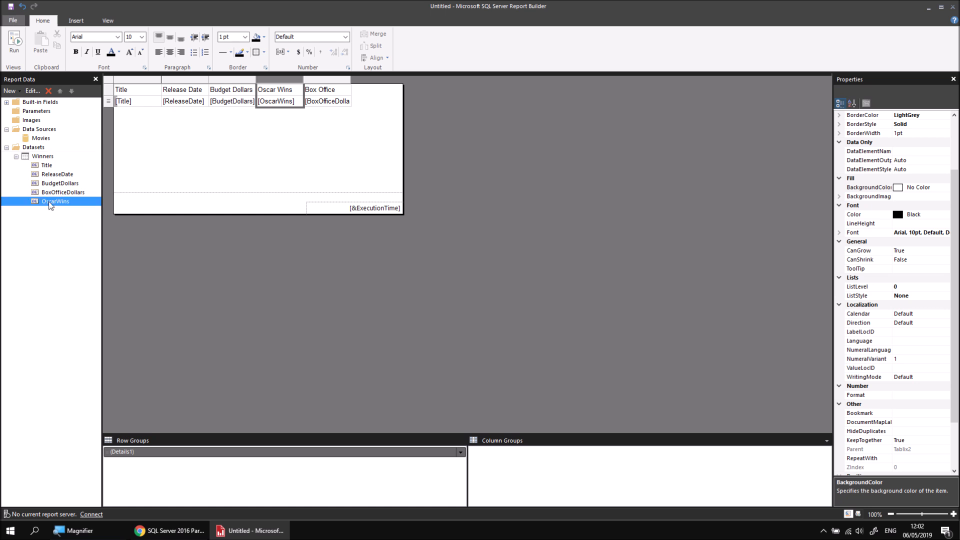
left_click_drag(49, 202, 119, 166)
left_click_drag(166, 124, 202, 93)
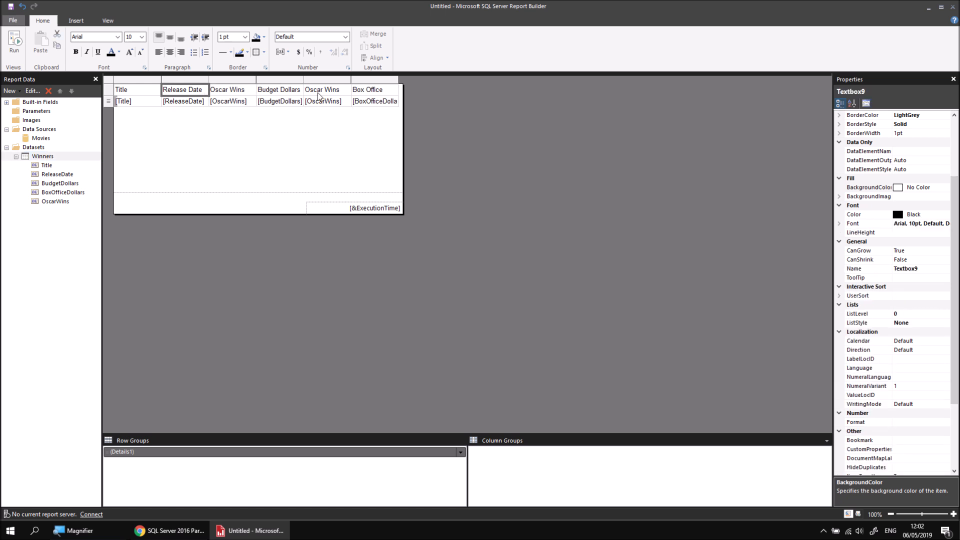
right_click(325, 81)
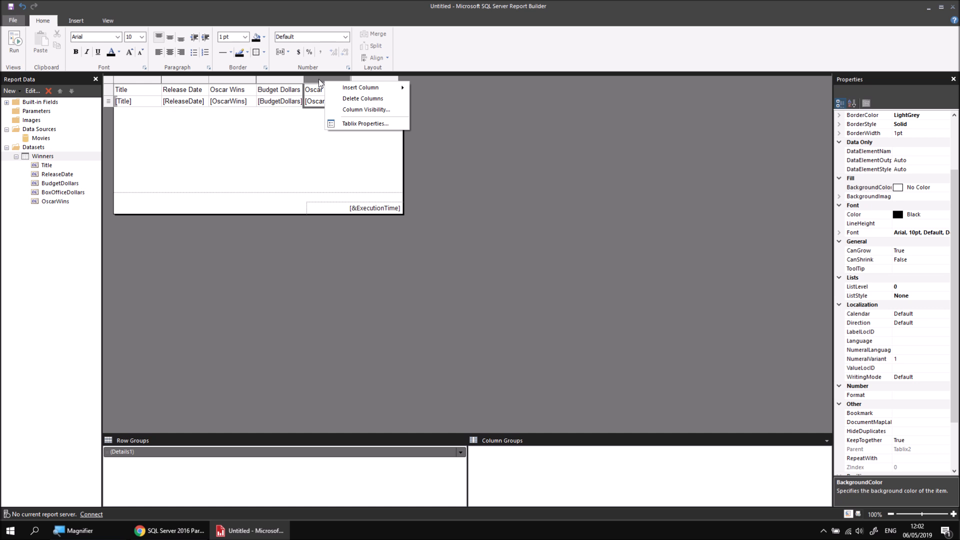
left_click(350, 98)
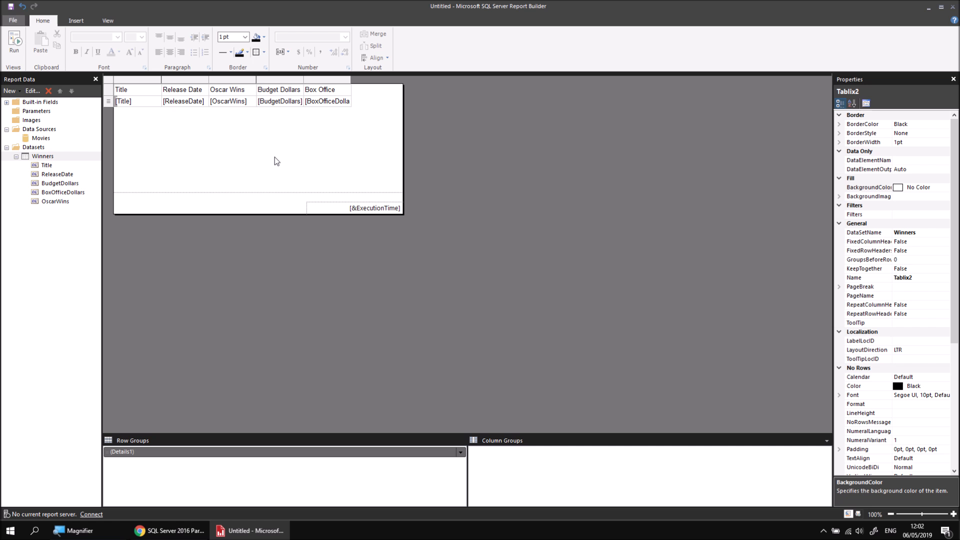
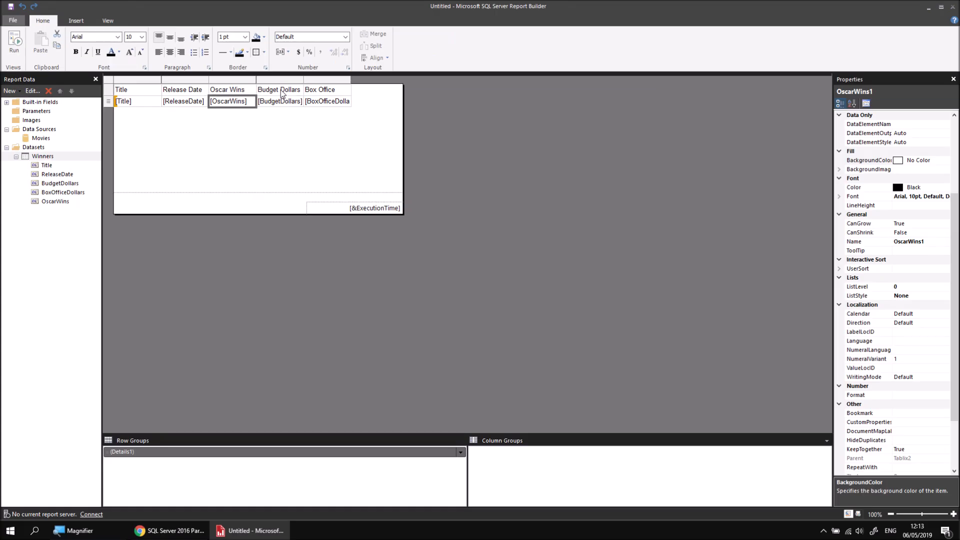
Shorten the Budget Dollars column header to Budget.
double_click(282, 90)
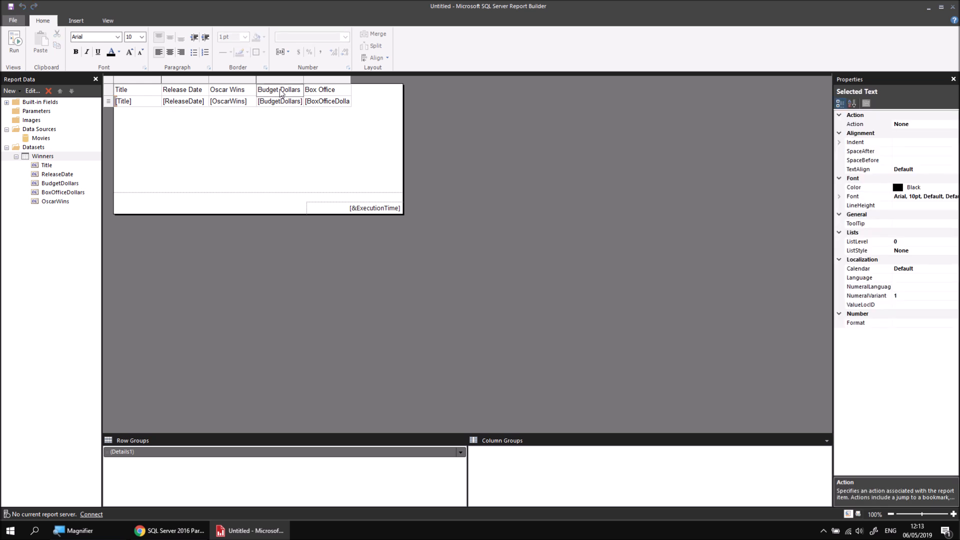
left_click_drag(281, 90, 302, 94)
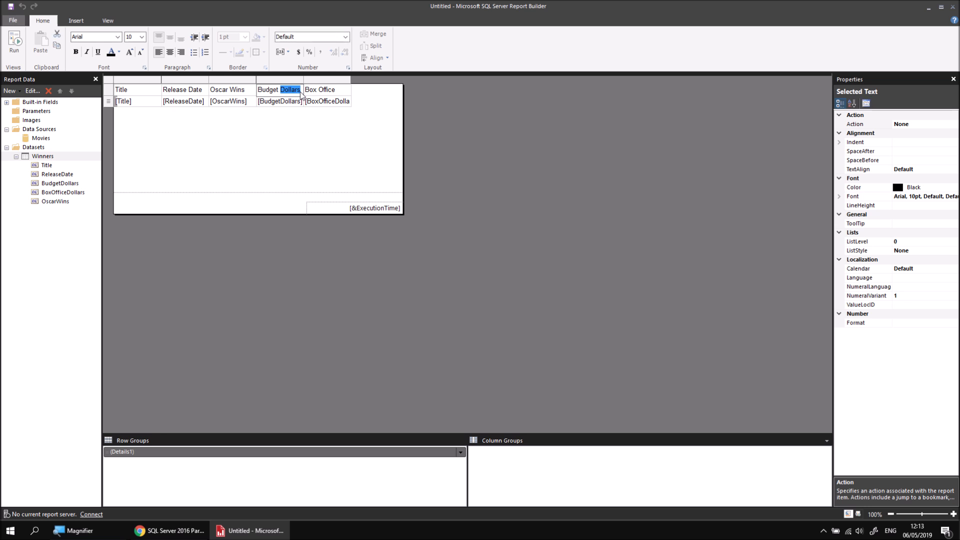
key("BackSpace")
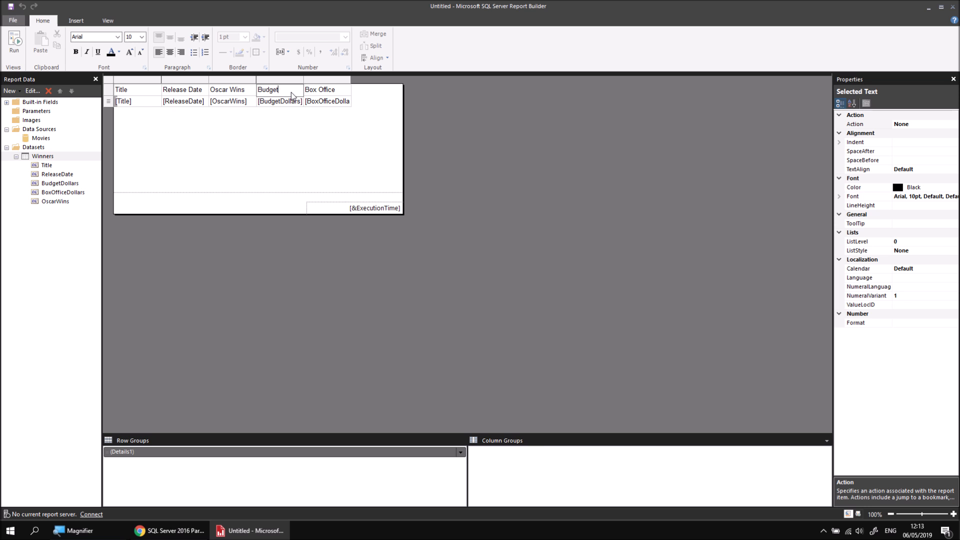
key("Return")
key("BackSpace")
Remove the word Dollars from the last column's header so that it reads Box Office.
left_click(335, 90)
left_click_drag(335, 92, 338, 98)
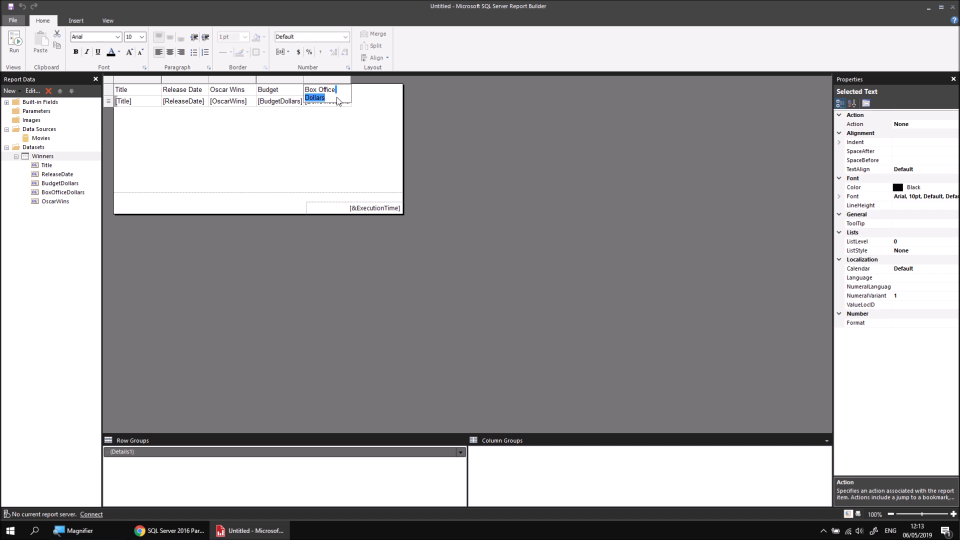
key("Delete")
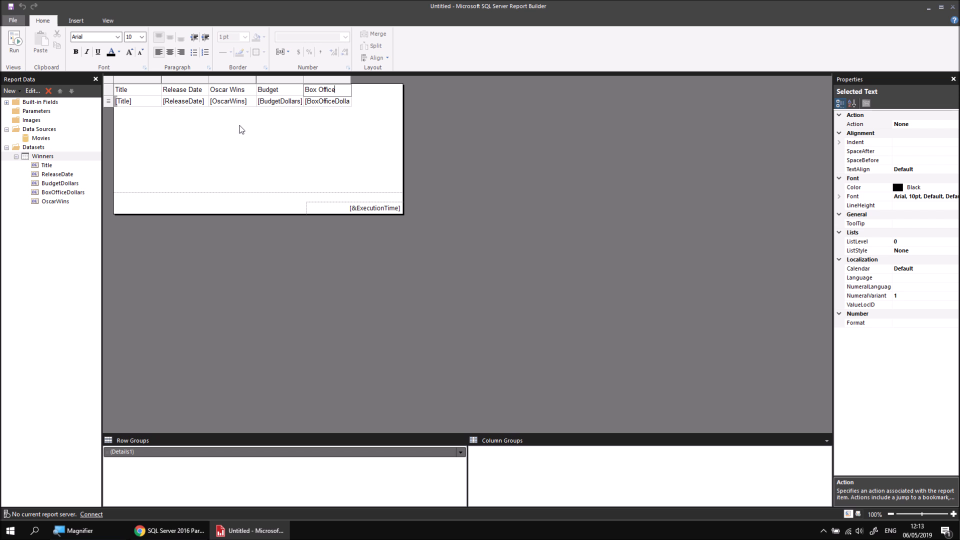
left_click(249, 140)
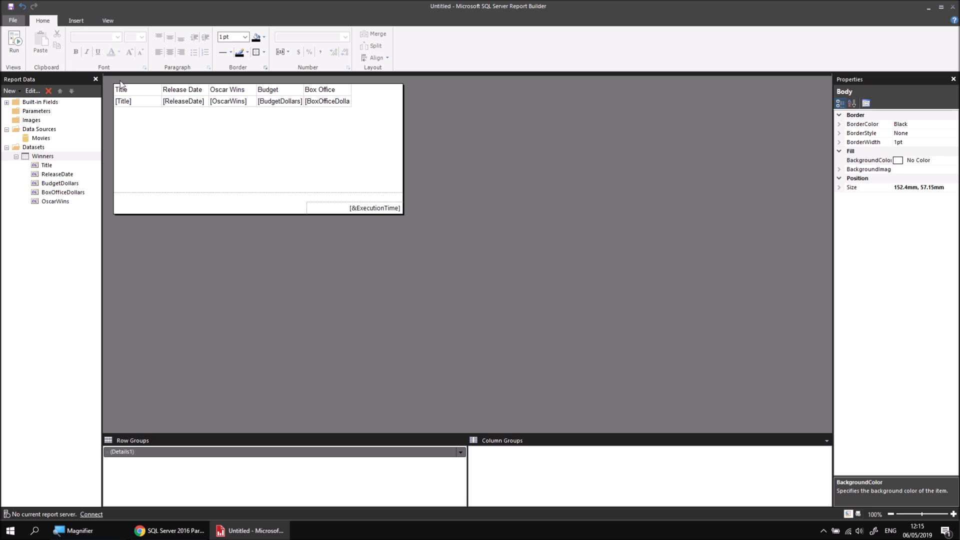
Run the report to preview the film table, and return to the design view.
left_click(142, 89)
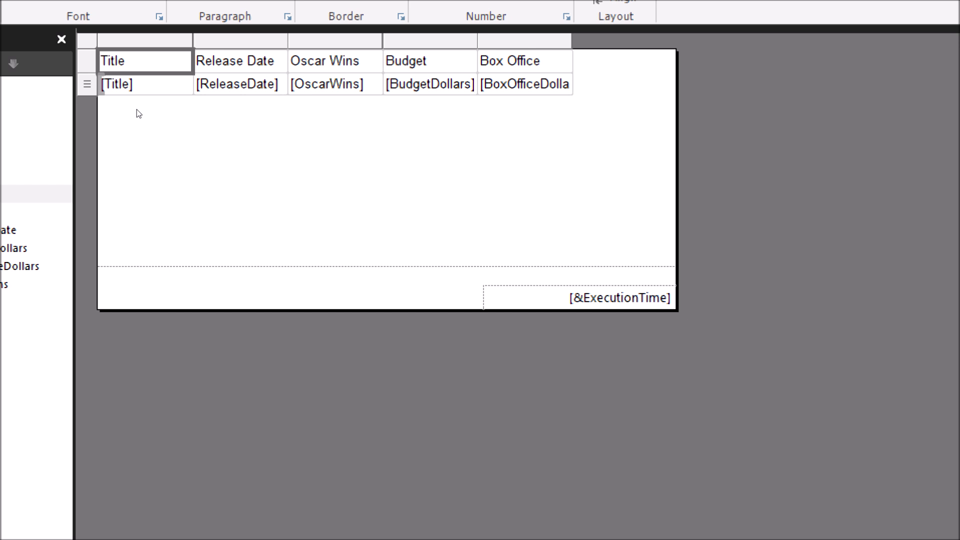
key("super+minus")
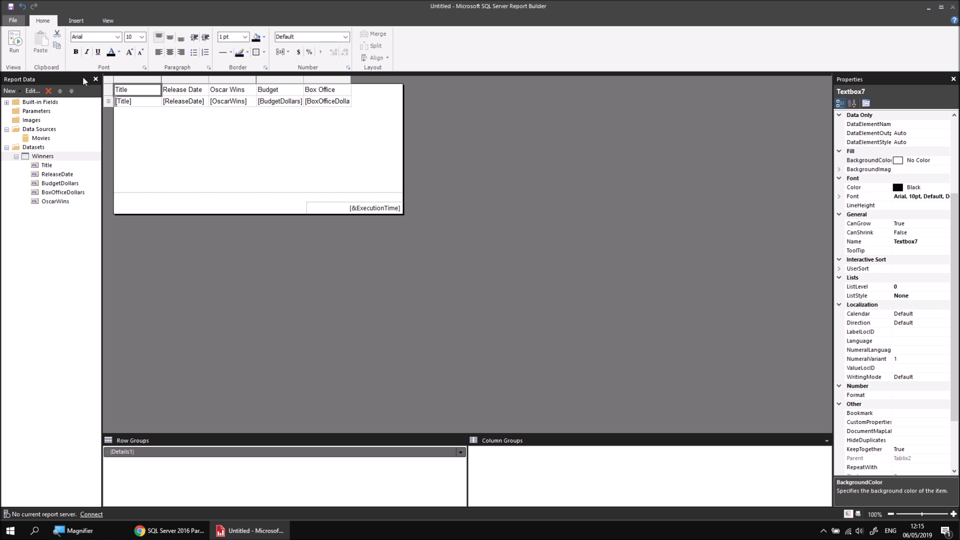
left_click(14, 43)
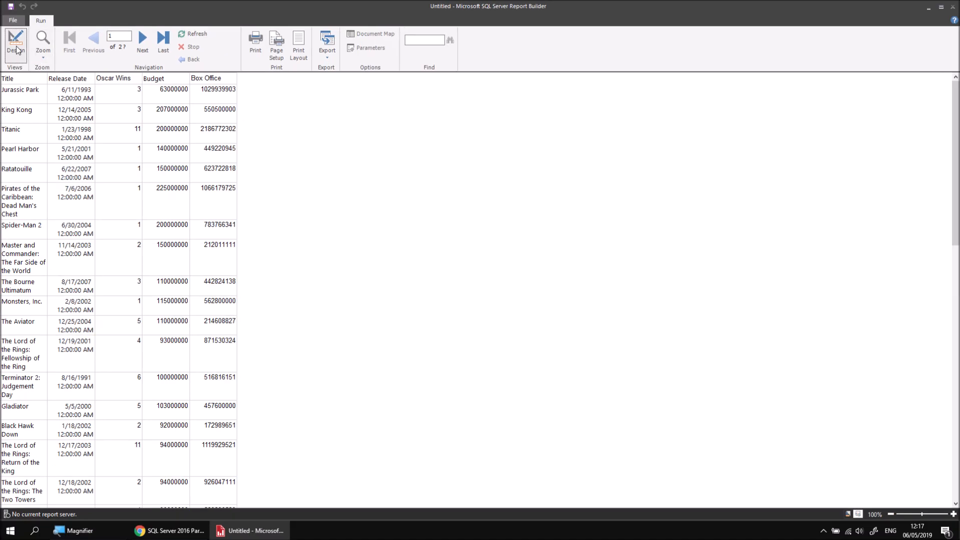
left_click(20, 53)
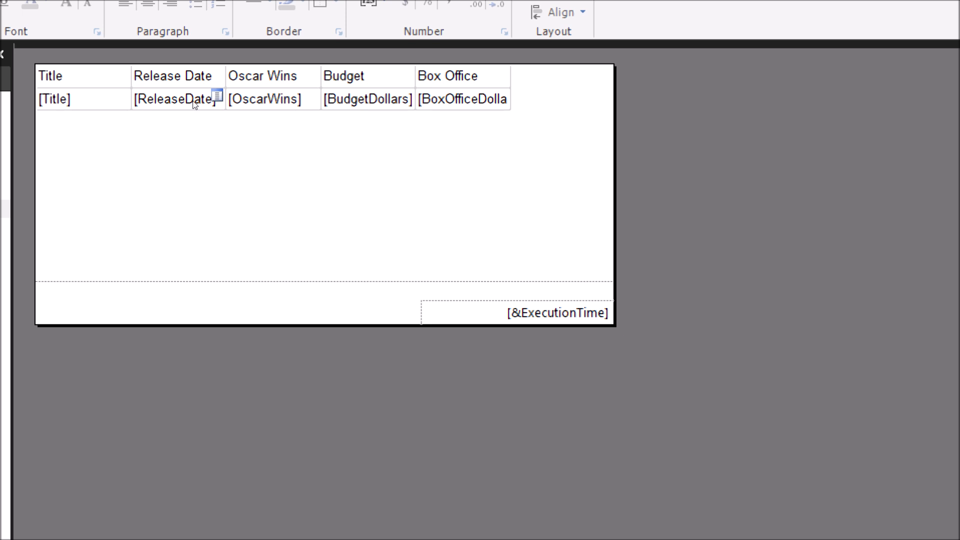
Format the data cell of the Release Date column with the Date number format.
double_click(195, 102)
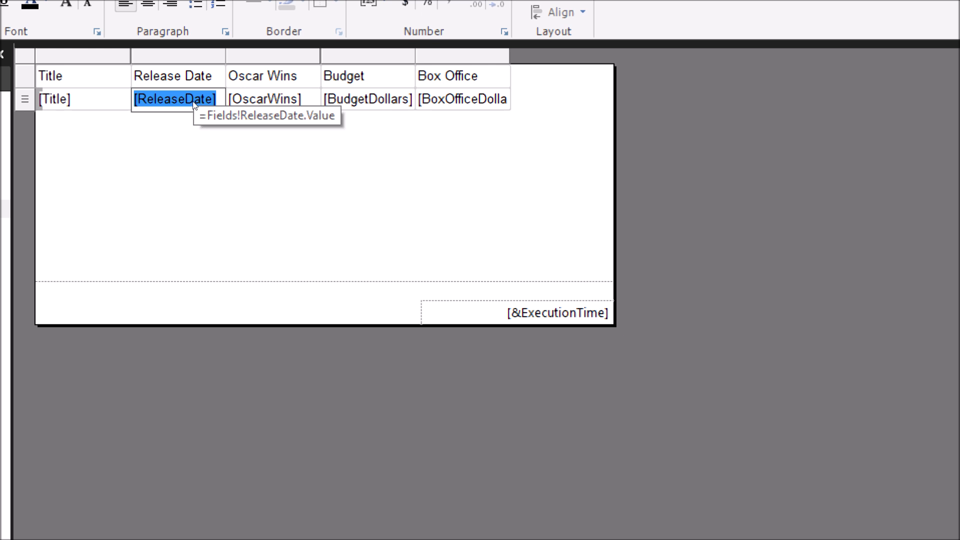
left_click(197, 123)
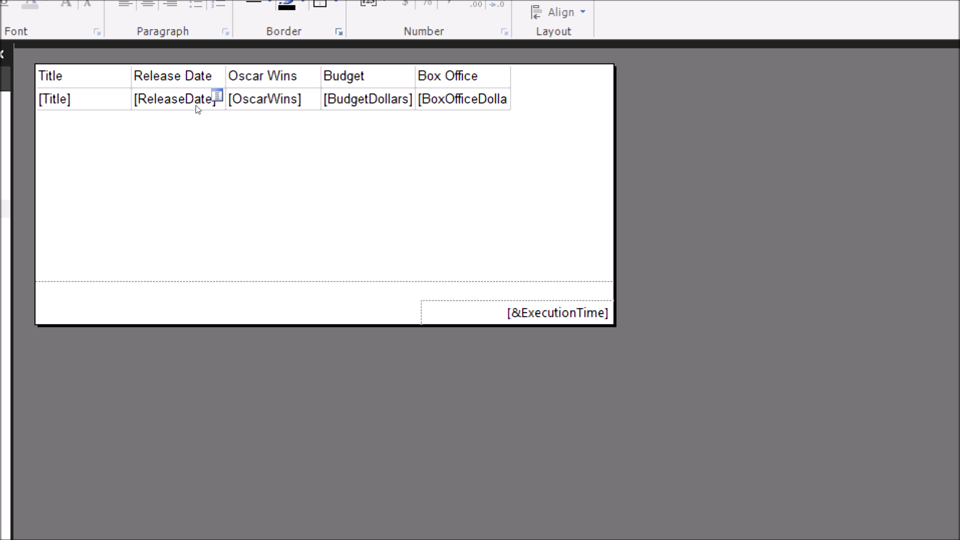
left_click(198, 110)
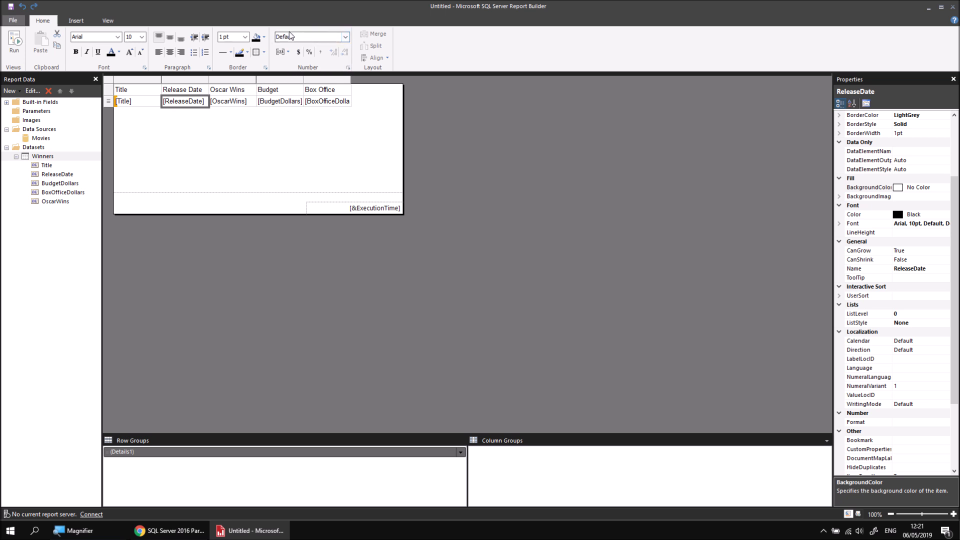
left_click(345, 37)
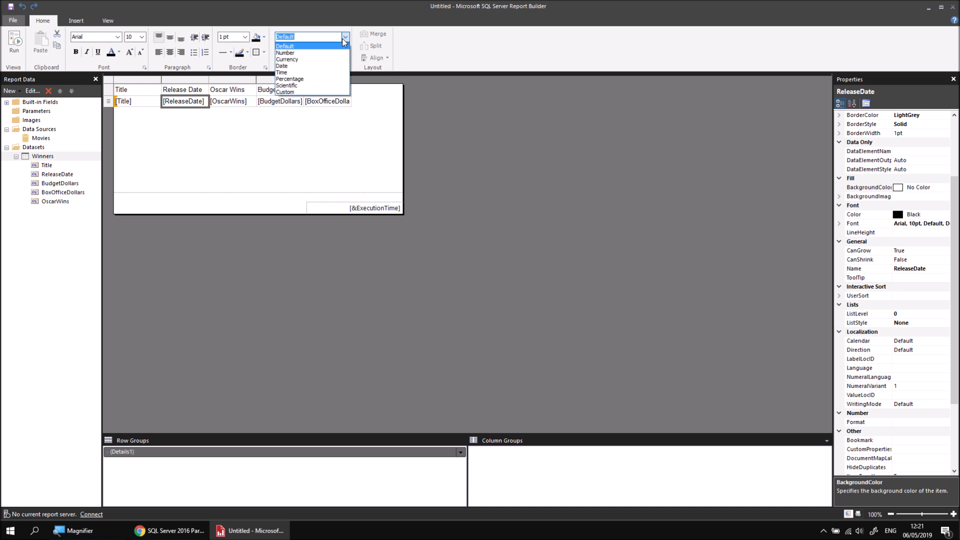
left_click(298, 67)
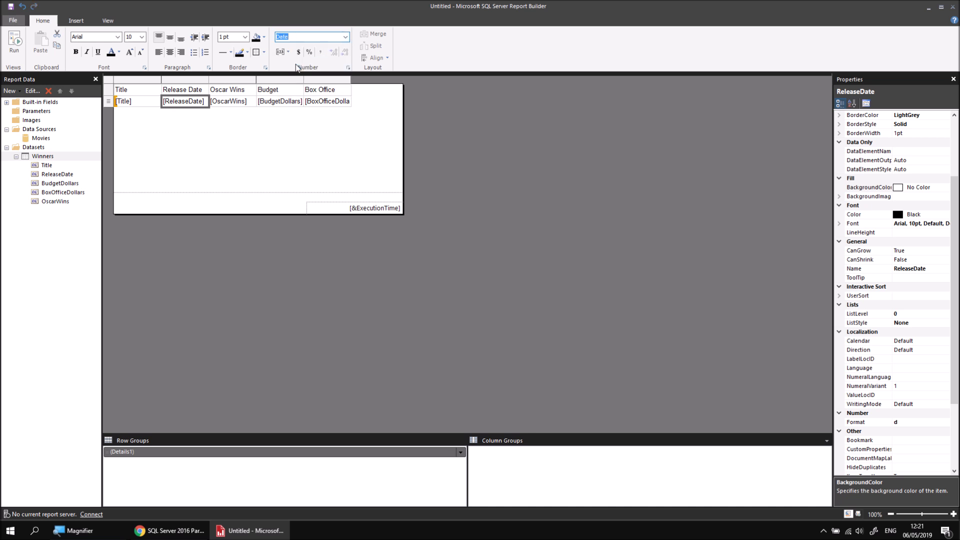
Run the report to check the release date format, and return to the design view.
left_click(15, 46)
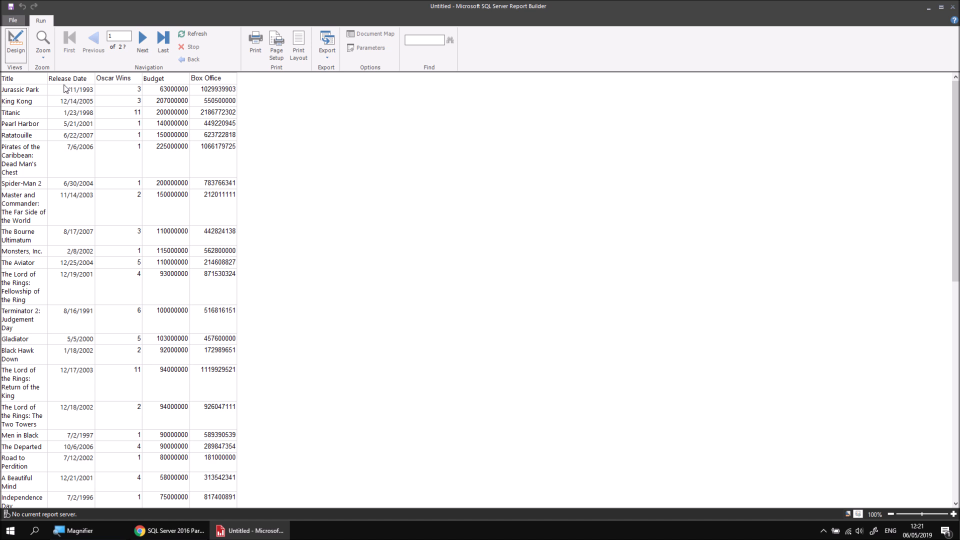
left_click(16, 47)
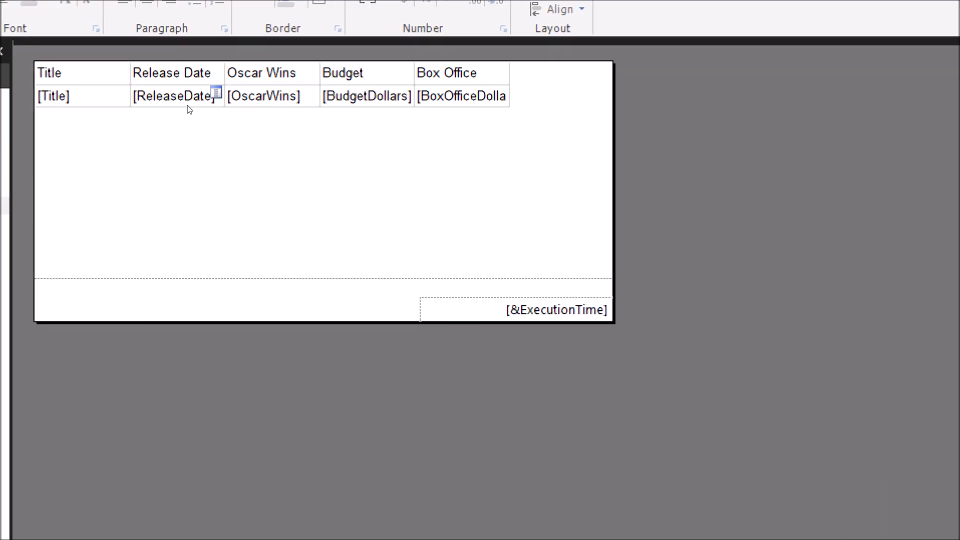
Set the Release Date data cell's date type to the 31 Jan 2000 style, and preview the report before returning to the design view.
right_click(189, 109)
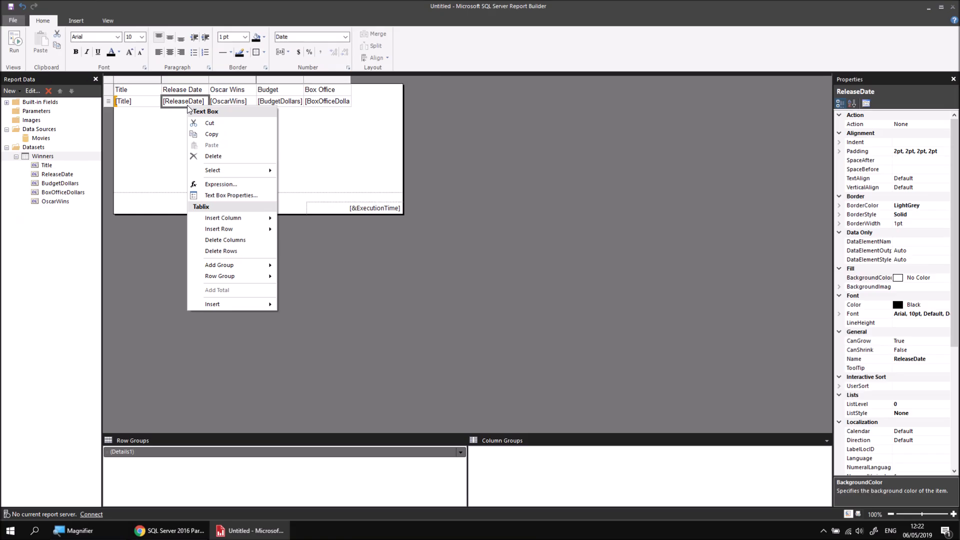
left_click(214, 196)
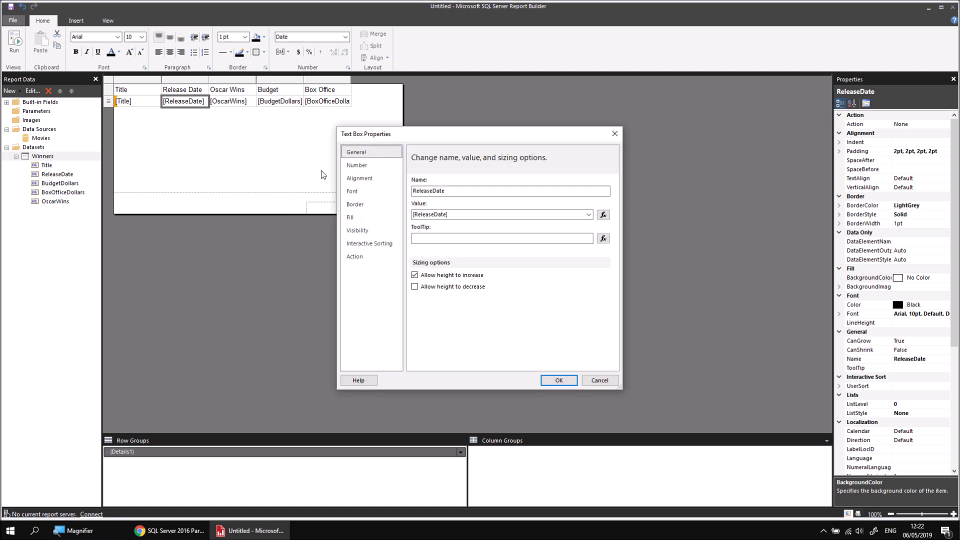
left_click(378, 167)
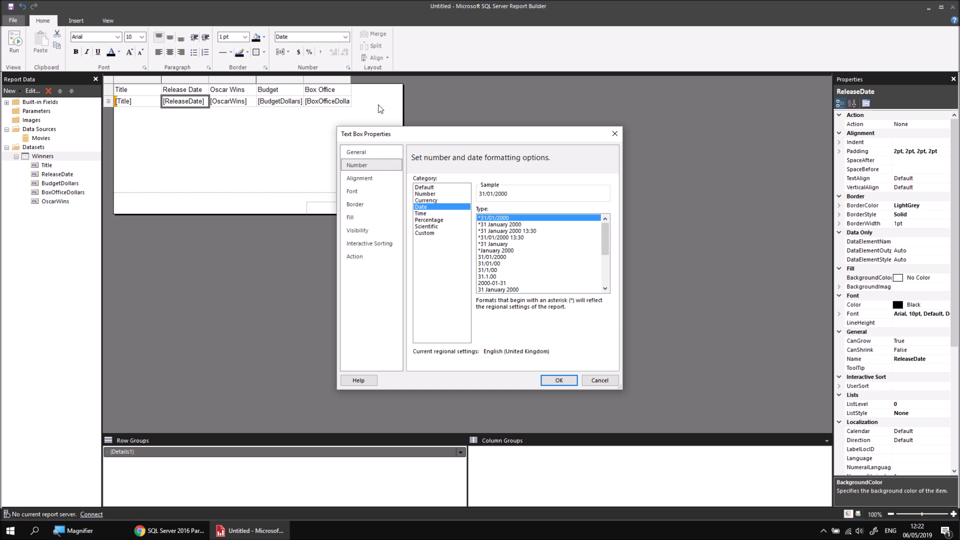
left_click_drag(605, 237, 607, 251)
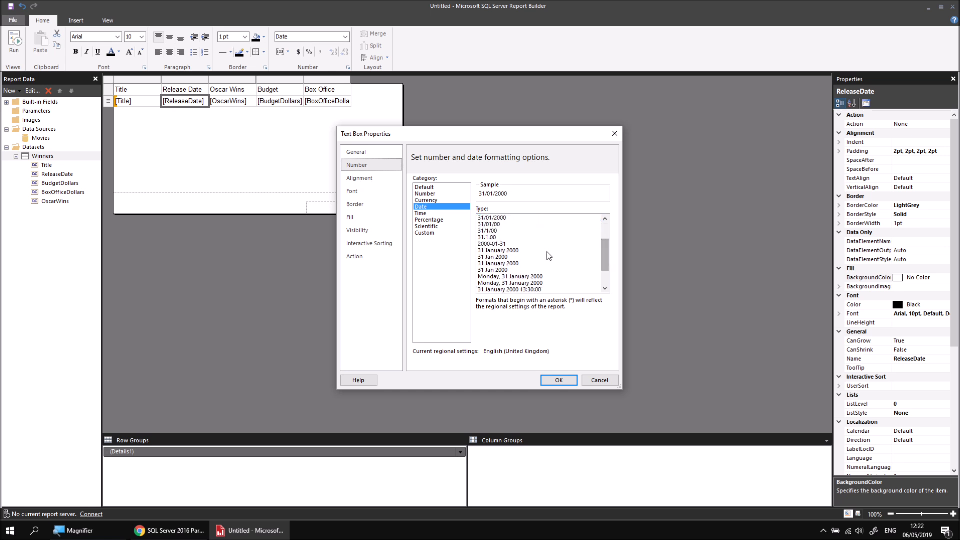
left_click(492, 257)
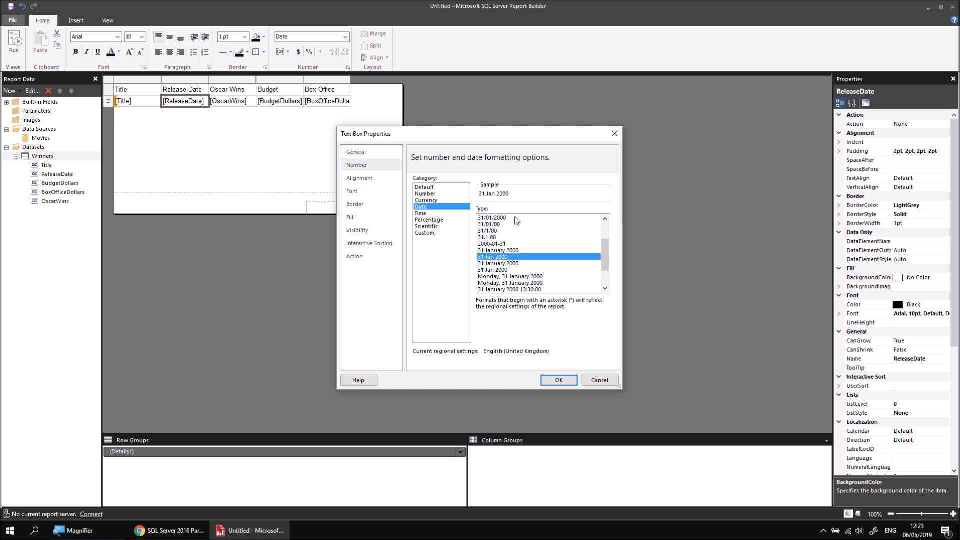
left_click(559, 381)
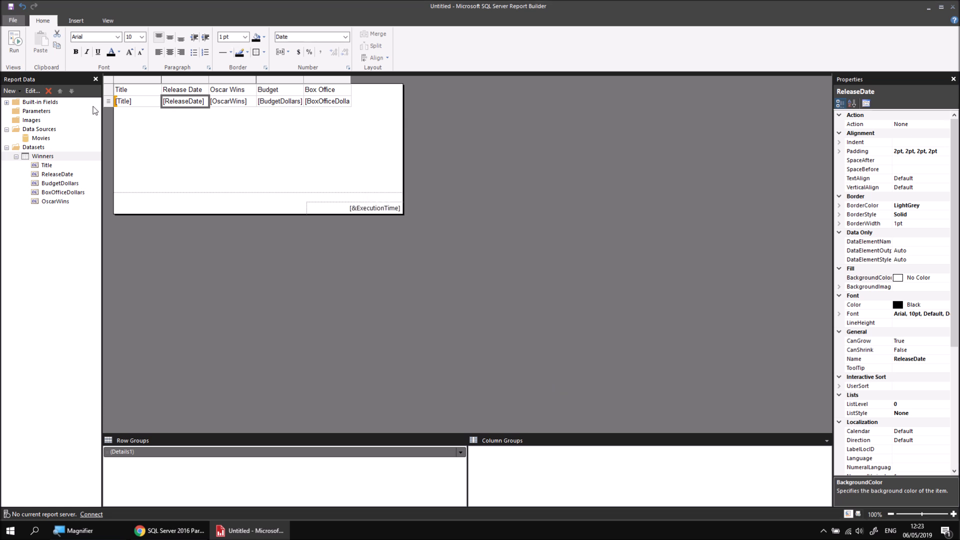
left_click(15, 44)
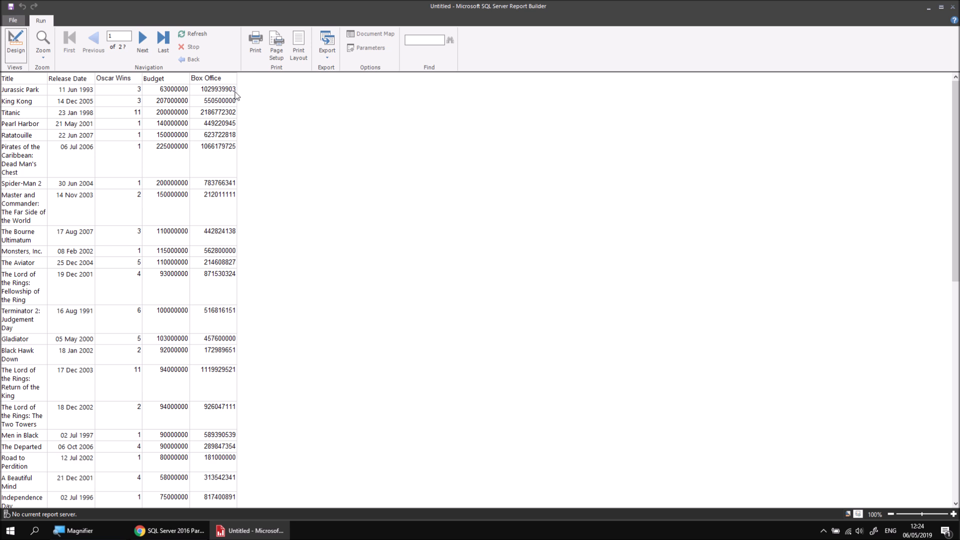
left_click(25, 50)
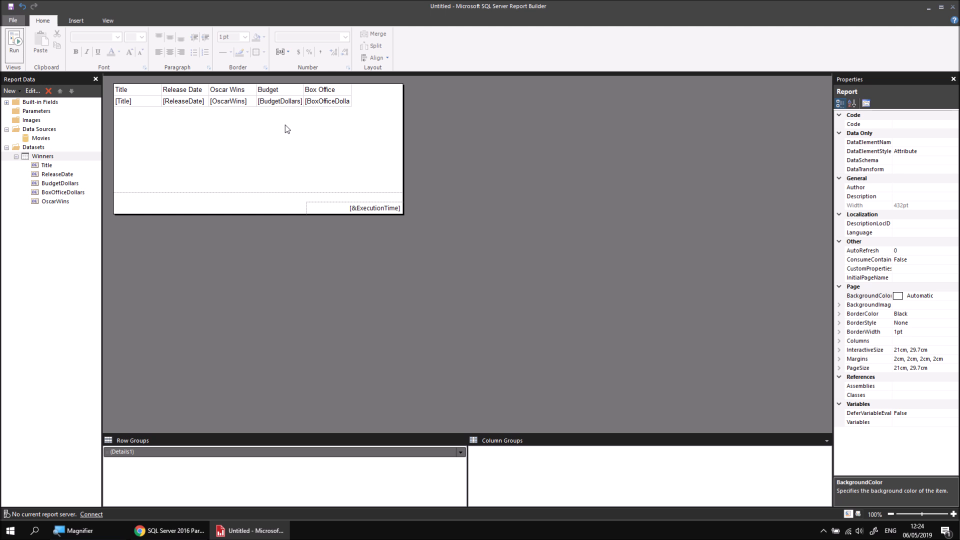
Practise selecting the Budget and Box Office data cells together, clearing the selection between attempts.
mouse_move(286, 106)
left_click(285, 109)
left_click(306, 109, "ctrl")
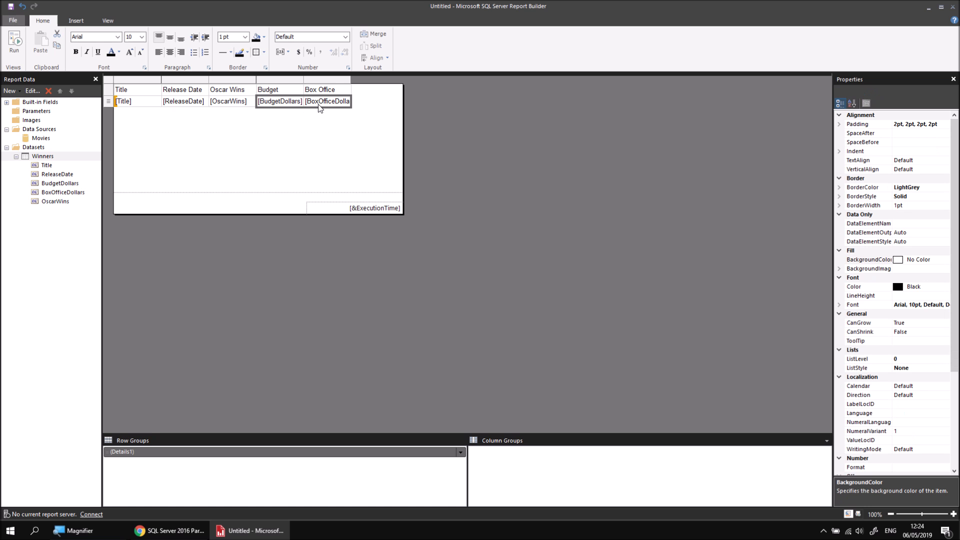
left_click(320, 147)
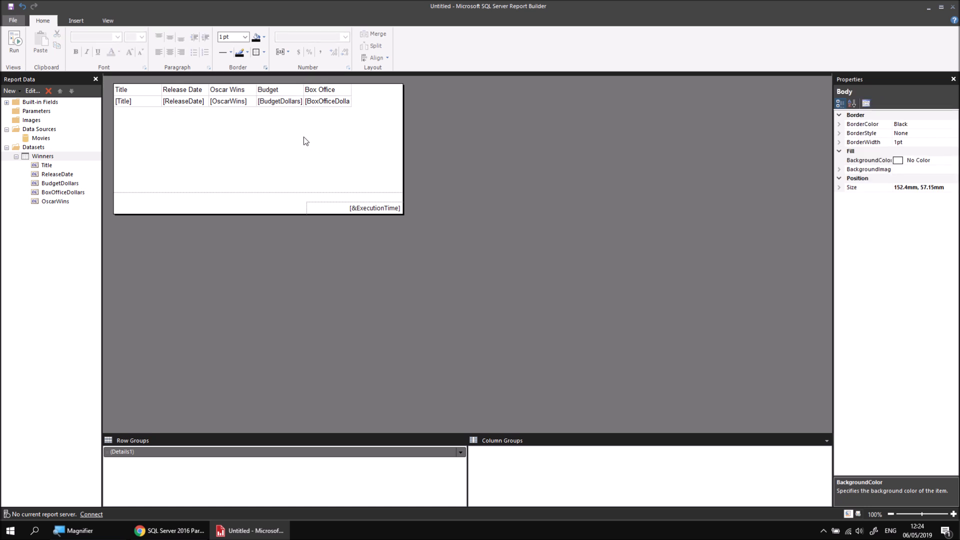
left_click(283, 105)
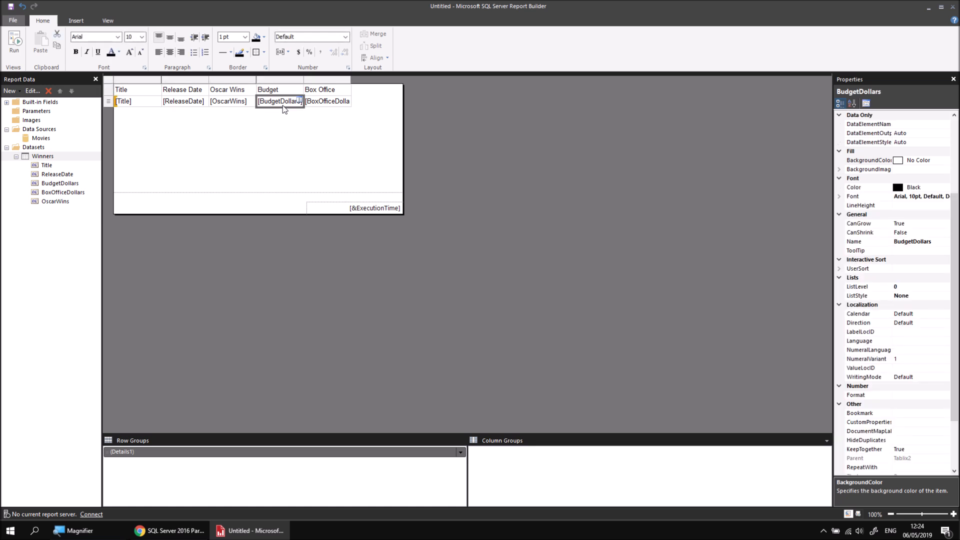
left_click(283, 106)
key("Escape")
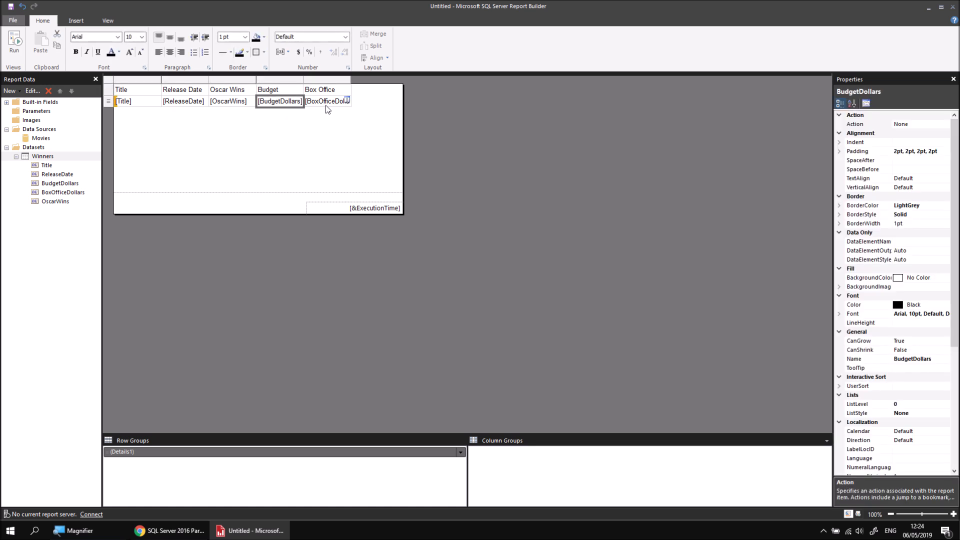
left_click(297, 131)
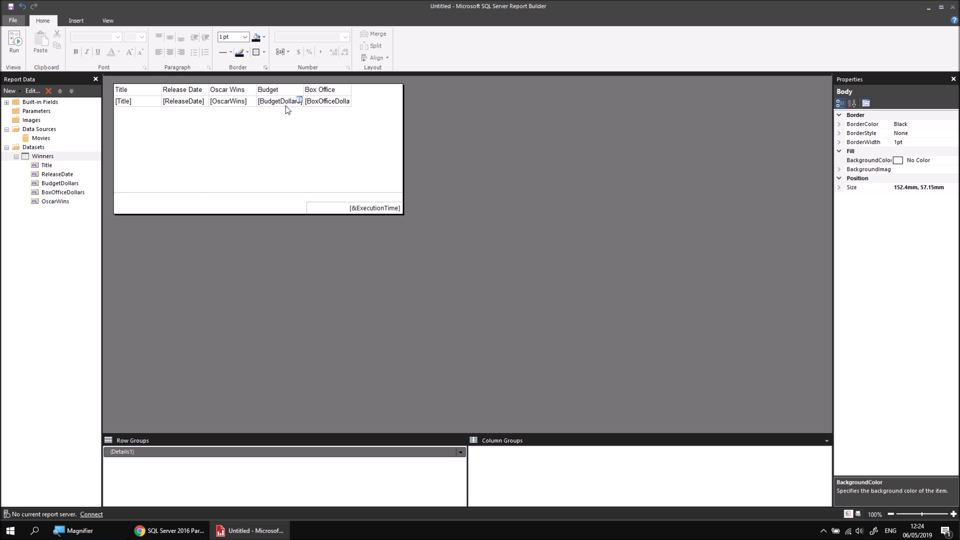
left_click_drag(286, 104, 323, 106)
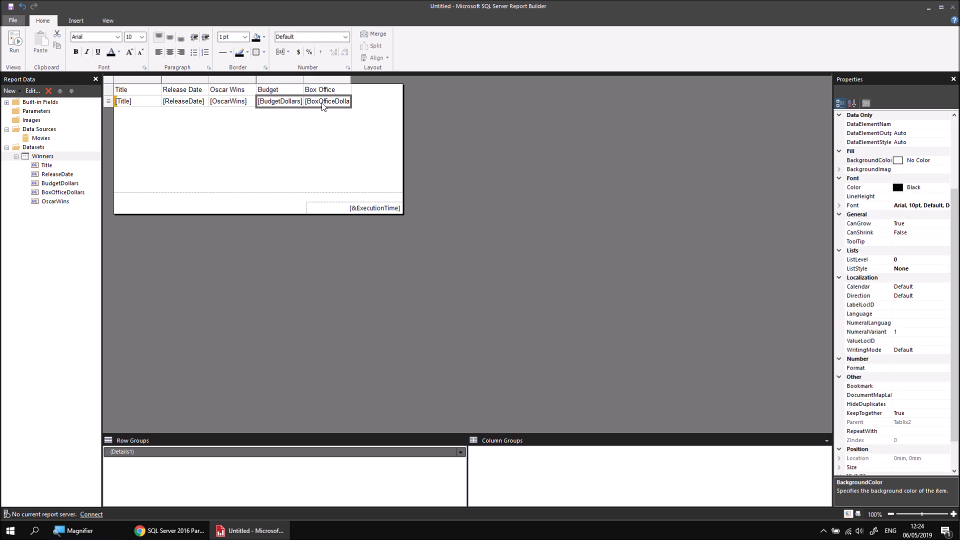
left_click(315, 133)
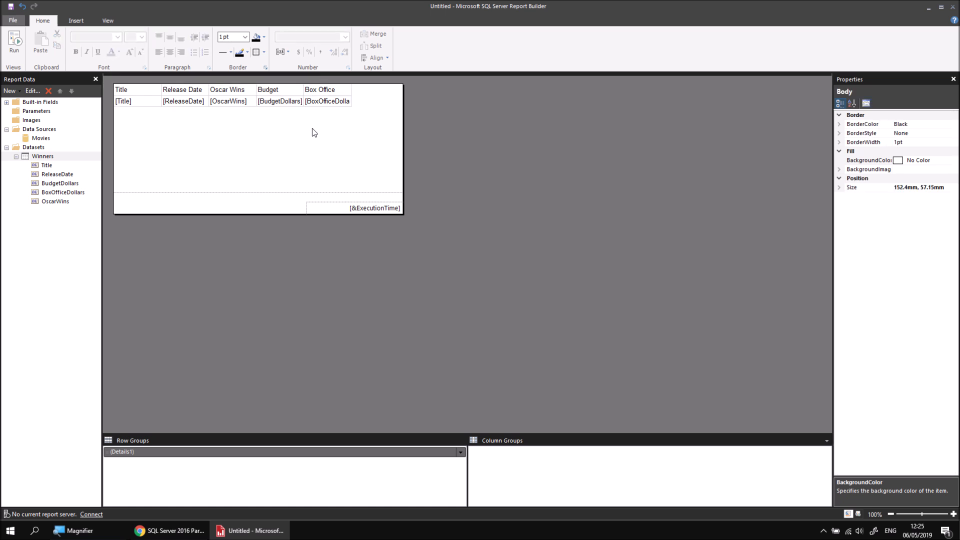
left_click(282, 106)
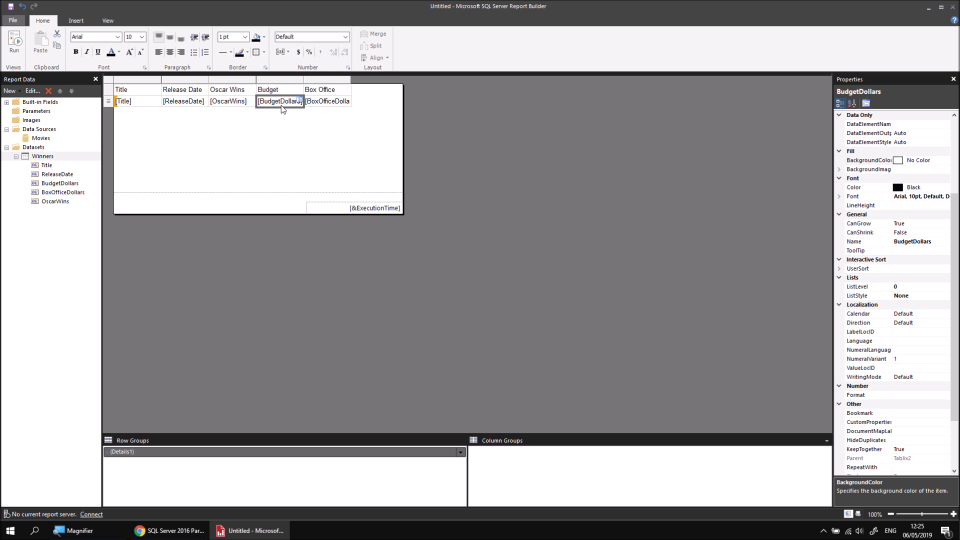
left_click(321, 105)
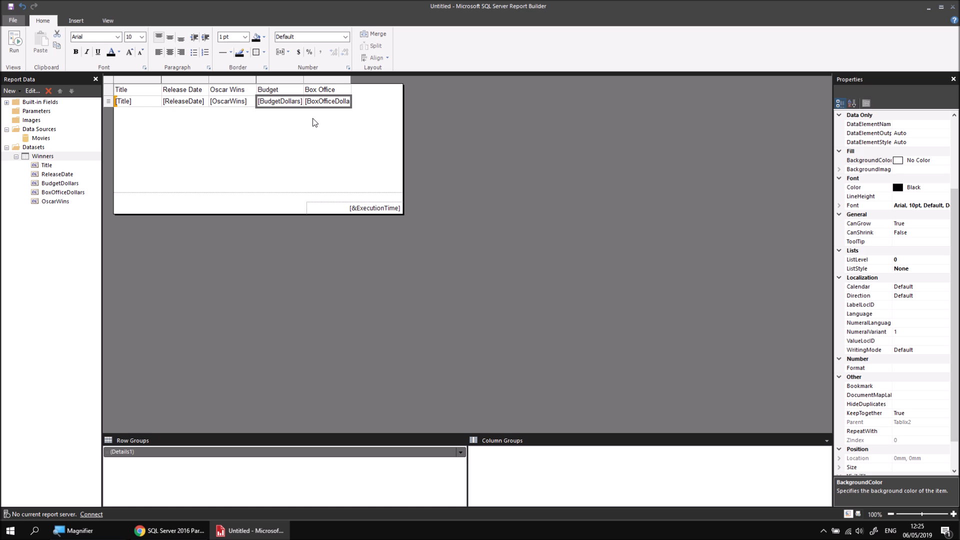
Try selecting only the Title and Box Office data cells, and the whole range of data cells between them, clearing each selection.
left_click(147, 105)
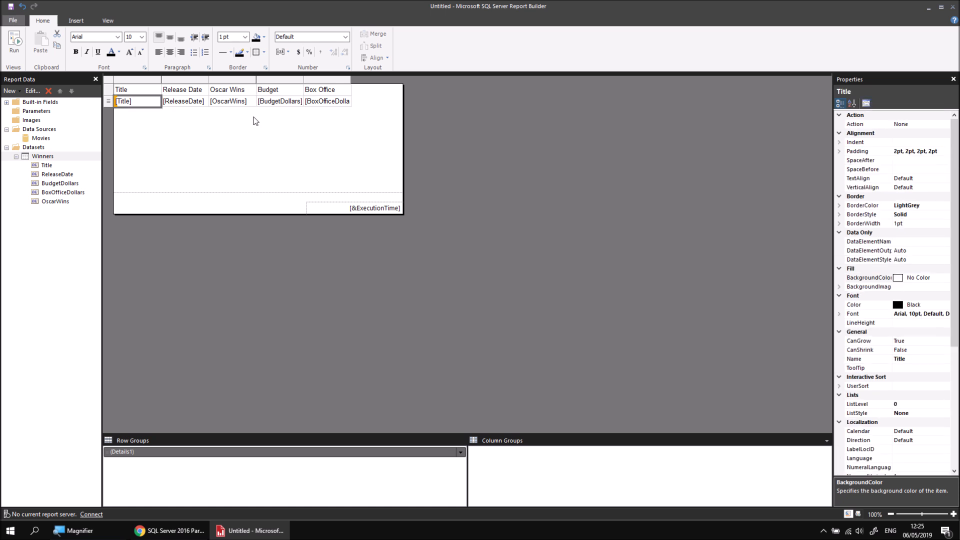
left_click(319, 104, "ctrl")
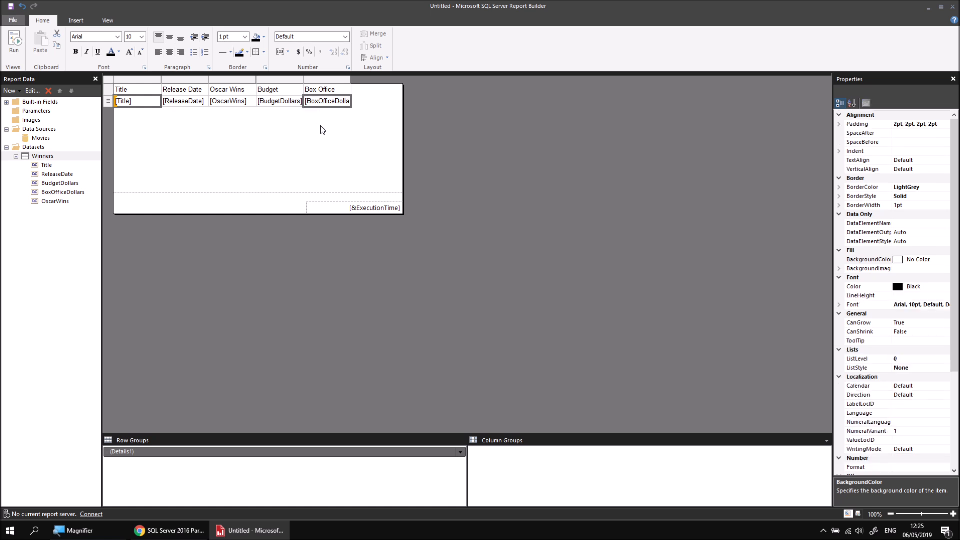
left_click(191, 130)
left_click(140, 101)
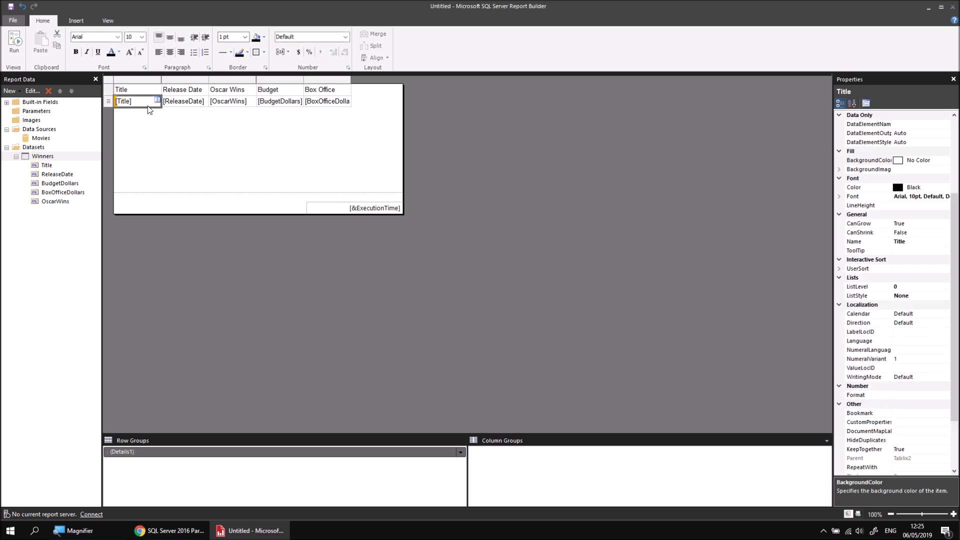
left_click(319, 105, "shift")
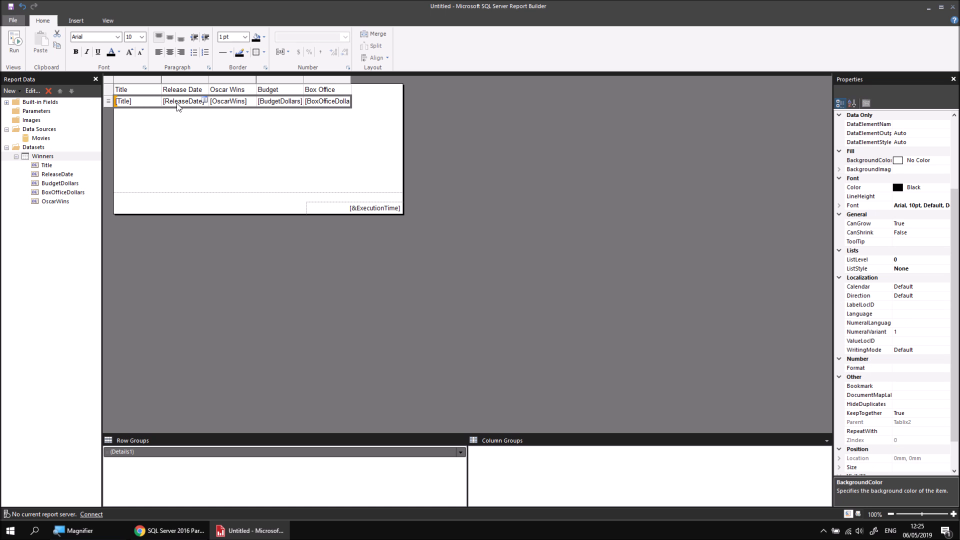
left_click(305, 127)
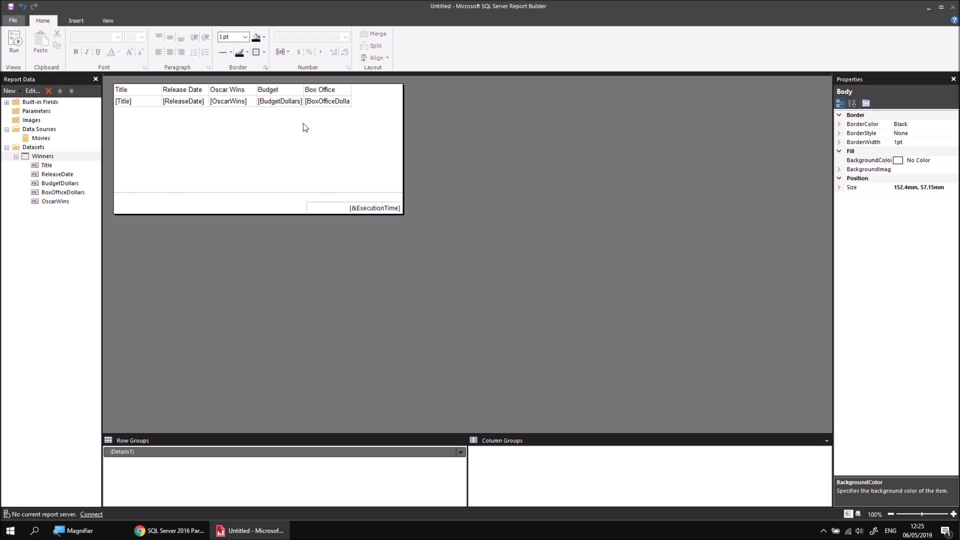
Format the Budget and Box Office data cells as currency, and preview the report before returning to the design view.
left_click_drag(286, 110, 322, 107)
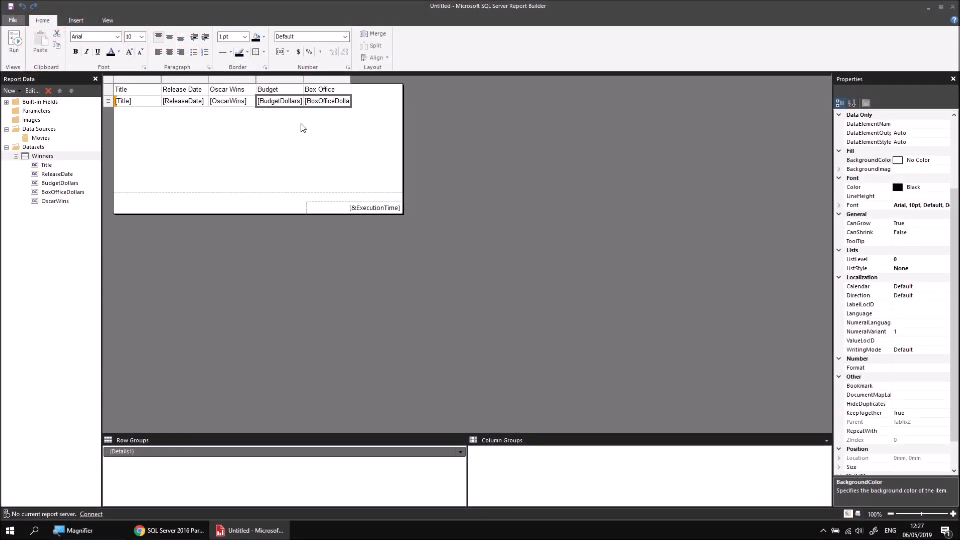
left_click(298, 52)
right_click(318, 107)
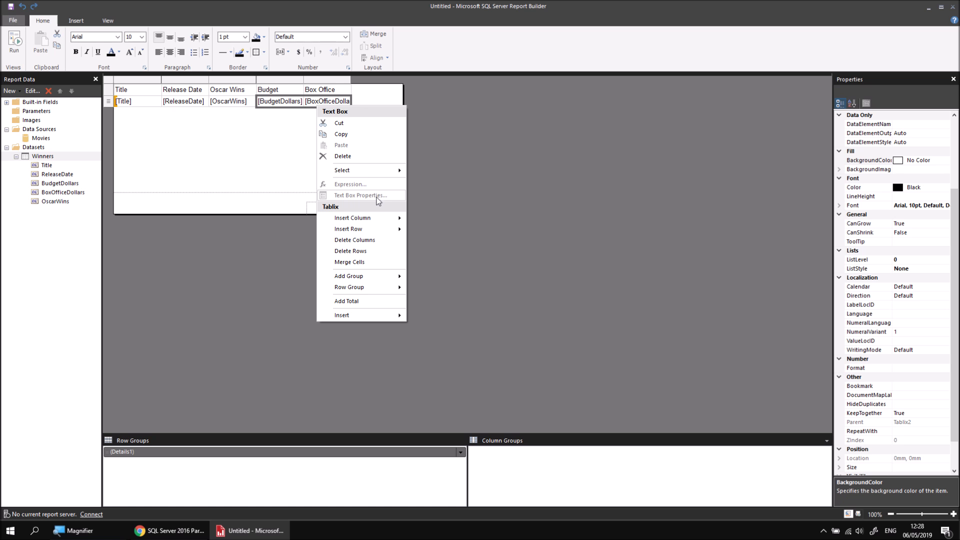
left_click(298, 53)
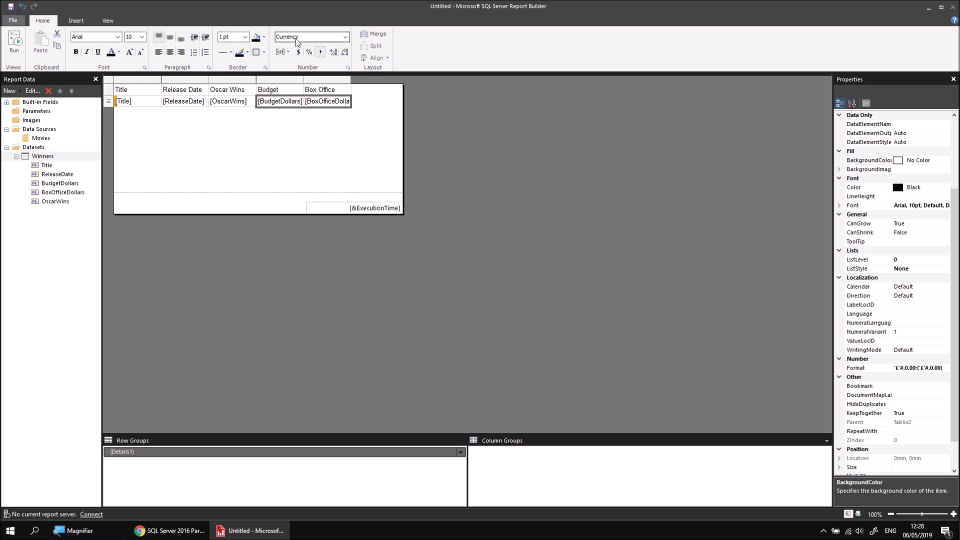
left_click(345, 38)
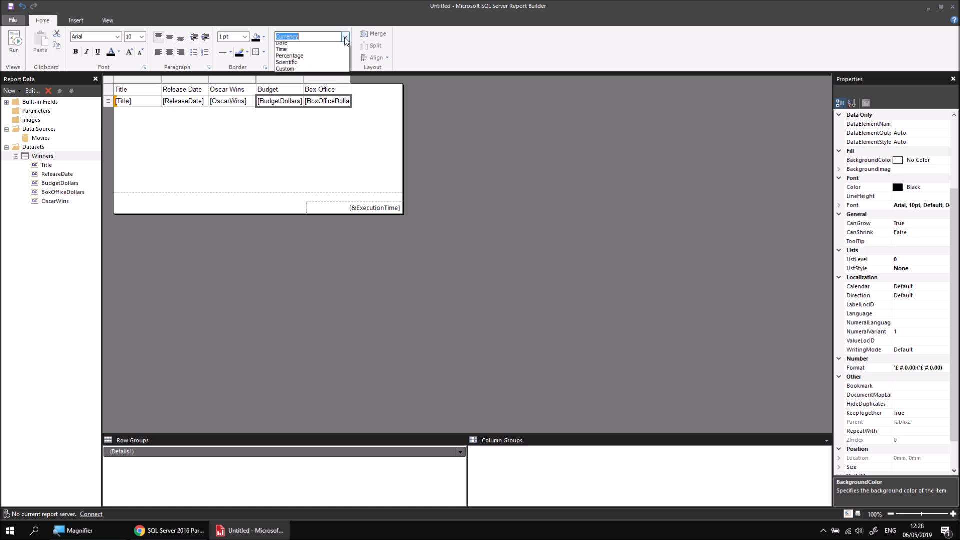
left_click(345, 38)
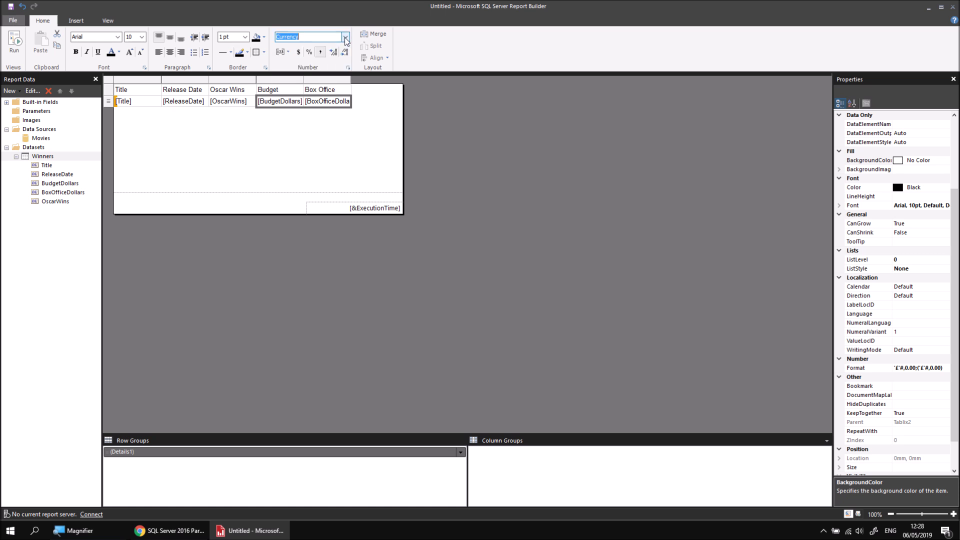
left_click(14, 46)
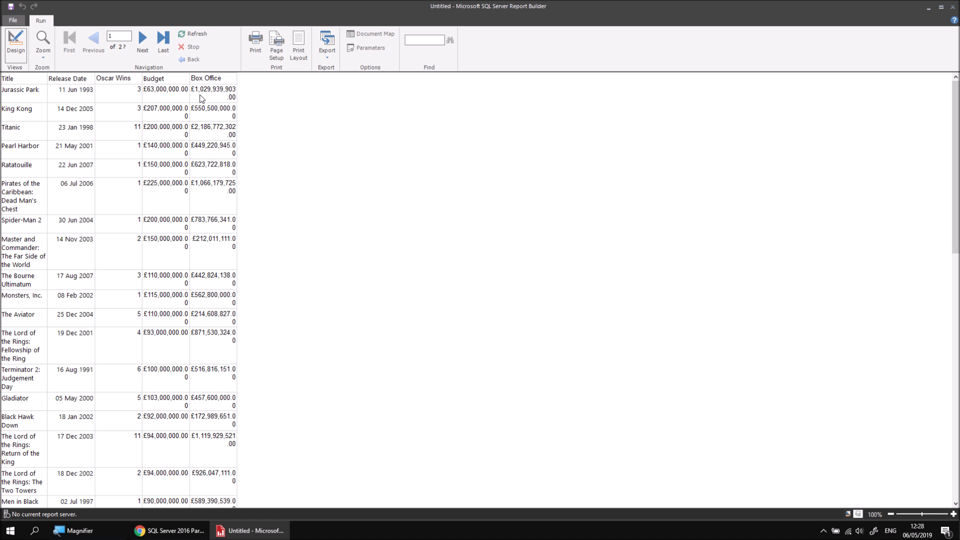
left_click(15, 49)
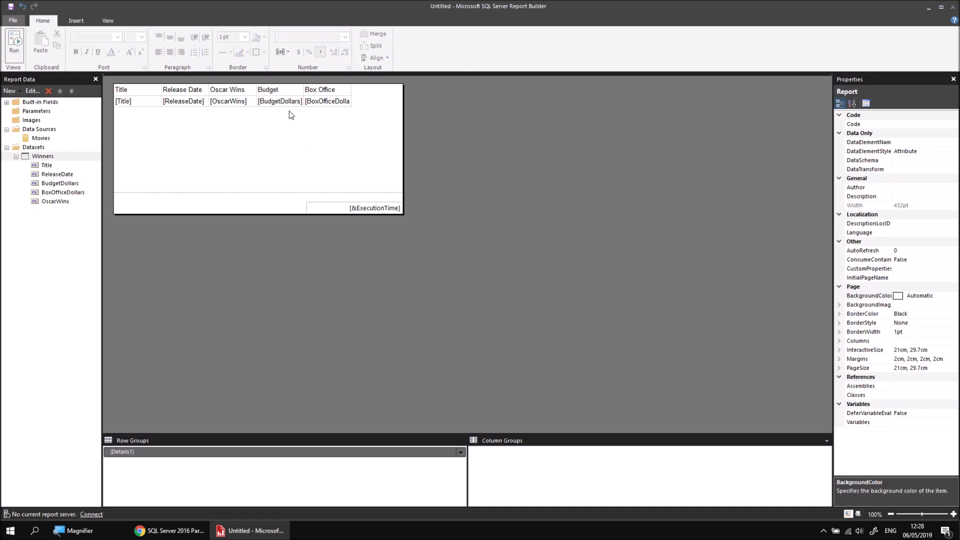
Select the Budget and Box Office data cells together, and hide and redisplay the Properties pane.
left_click_drag(288, 105, 313, 104)
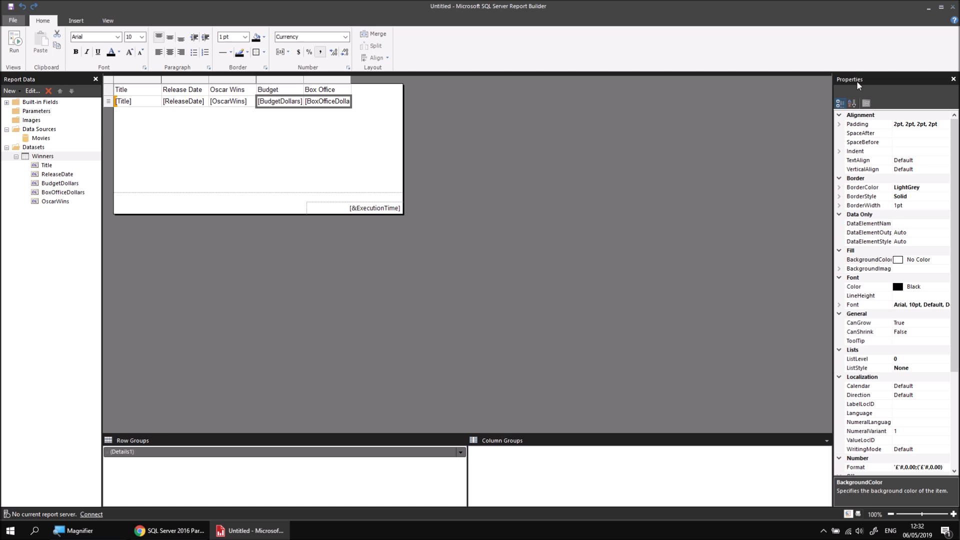
left_click(106, 21)
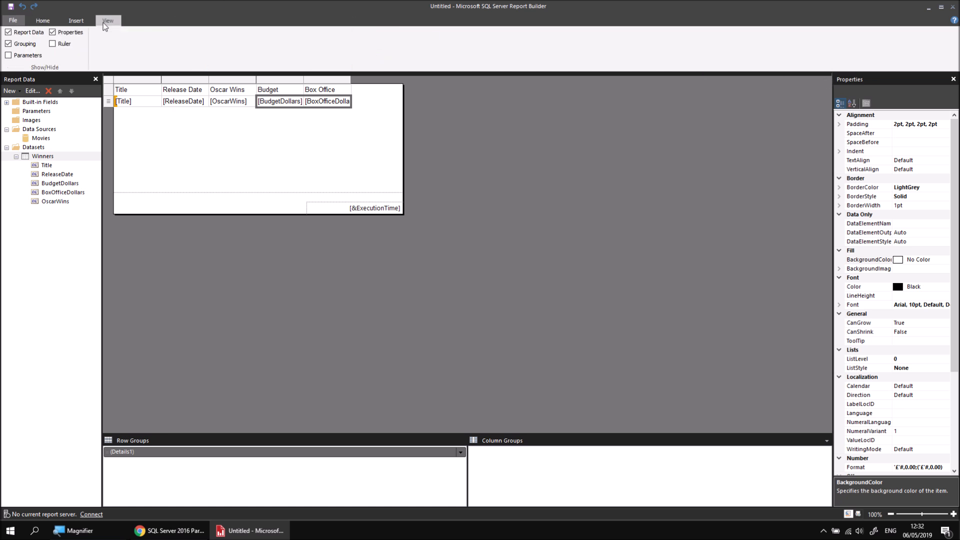
left_click(53, 33)
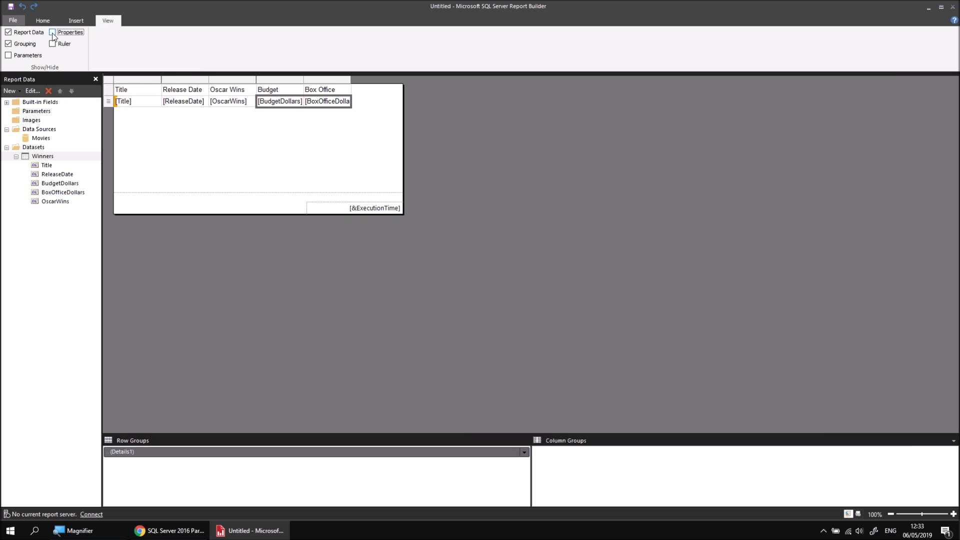
left_click(53, 33)
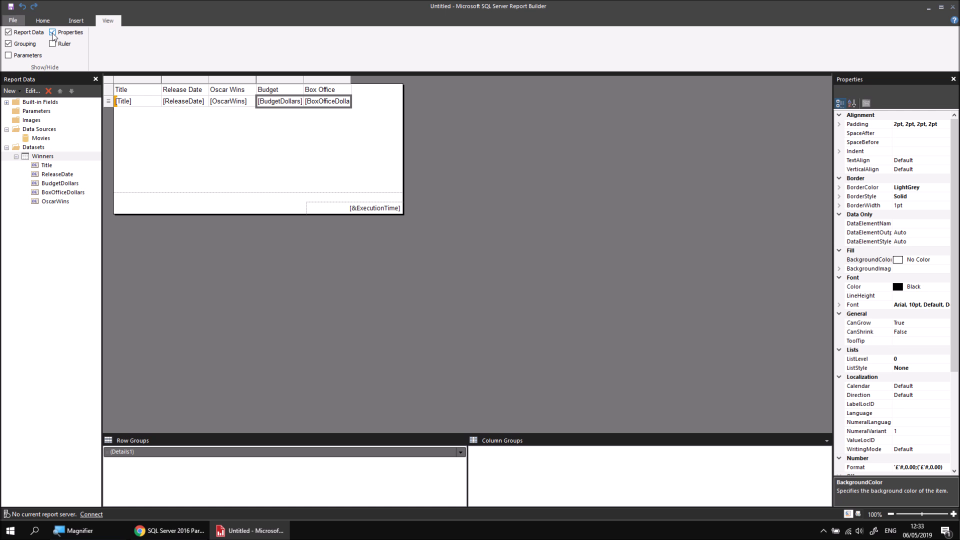
Locate the Format property of the selected Budget and Box Office cells, comparing the alphabetical and categorized property orders.
left_click(42, 21)
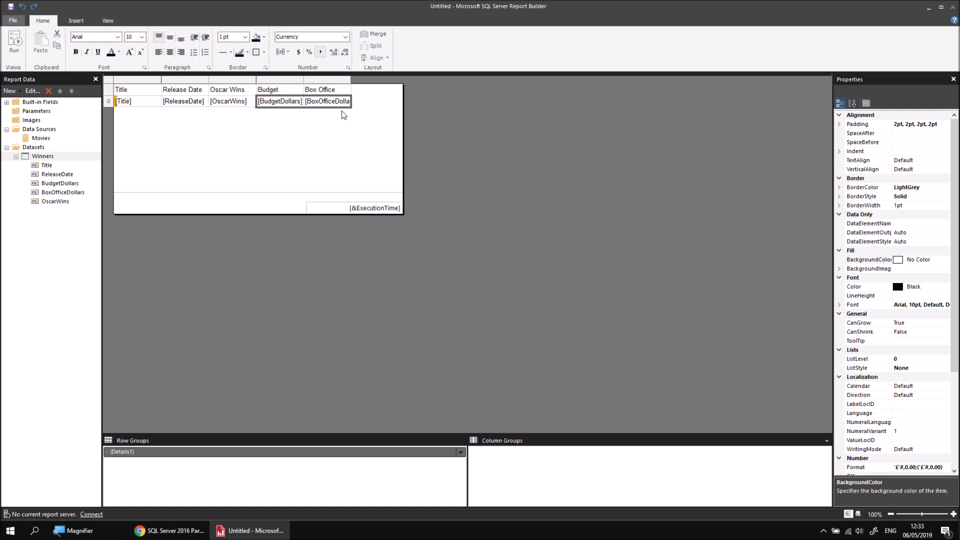
left_click_drag(956, 145, 956, 240)
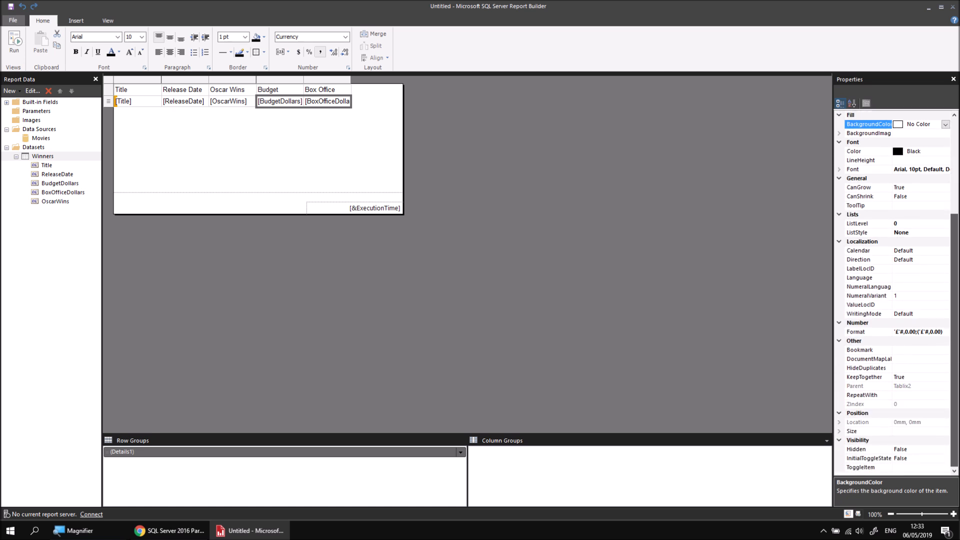
left_click(862, 332)
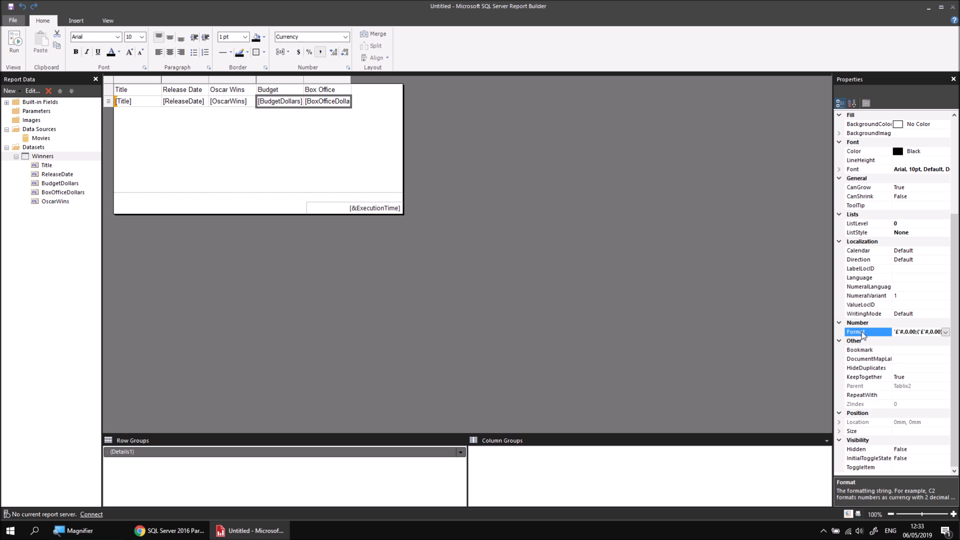
left_click(853, 105)
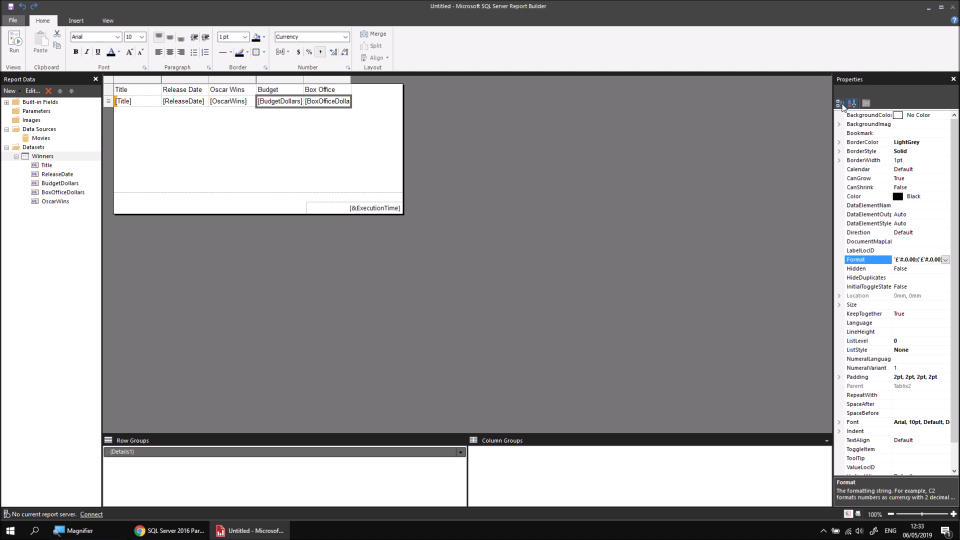
left_click(840, 105)
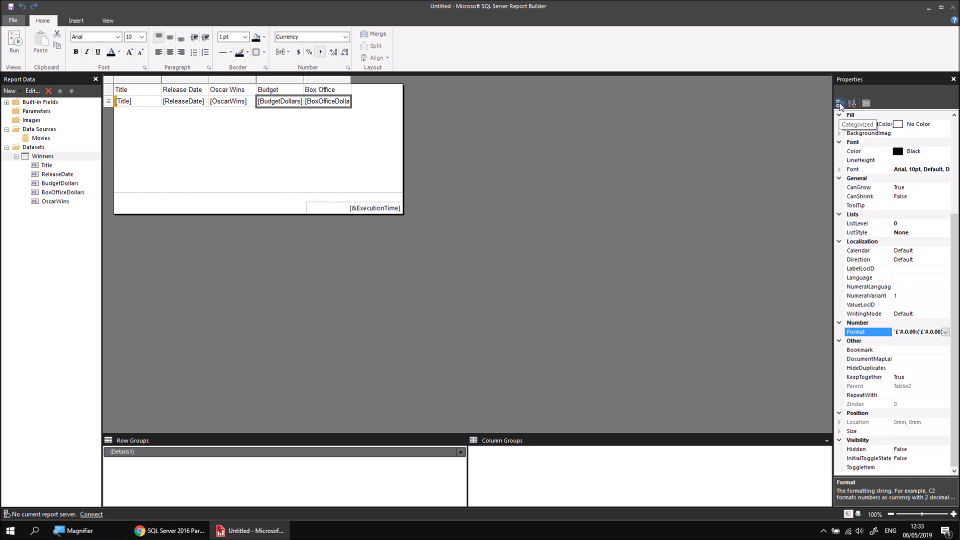
left_click(852, 103)
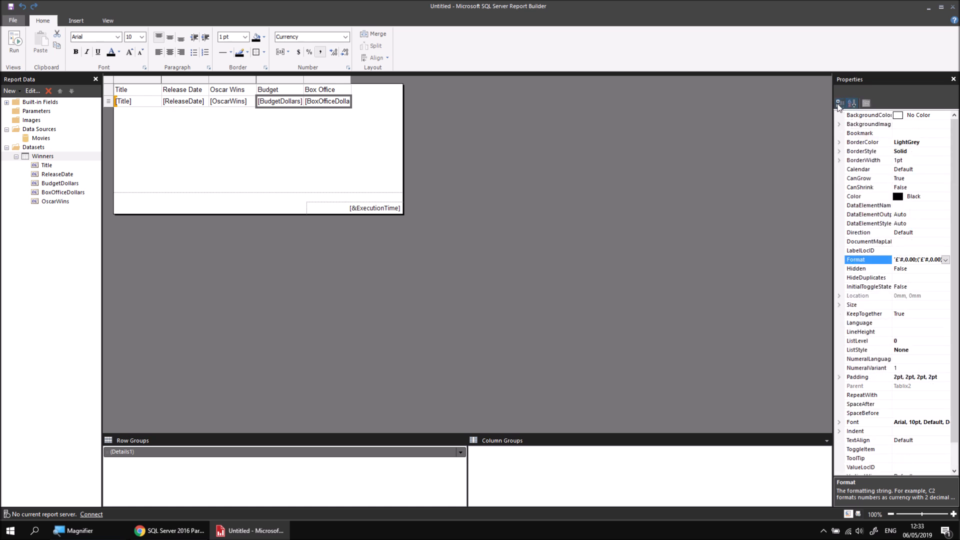
left_click(840, 105)
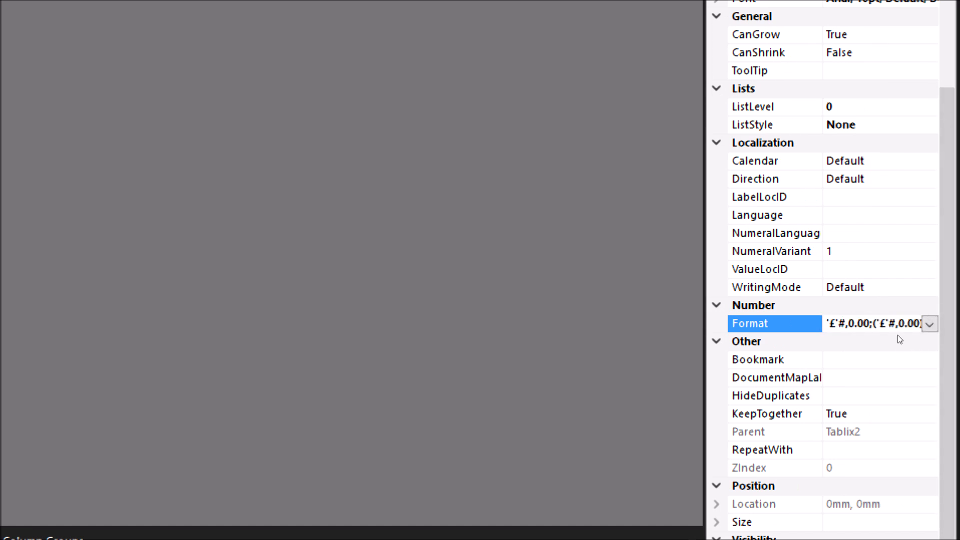
Change the positive part of the Budget and Box Office format string to '$'#,0 without decimal places.
key("BackSpace")
type("$")
key("Right")
key("Right")
key("Right")
key("Right")
key("Delete")
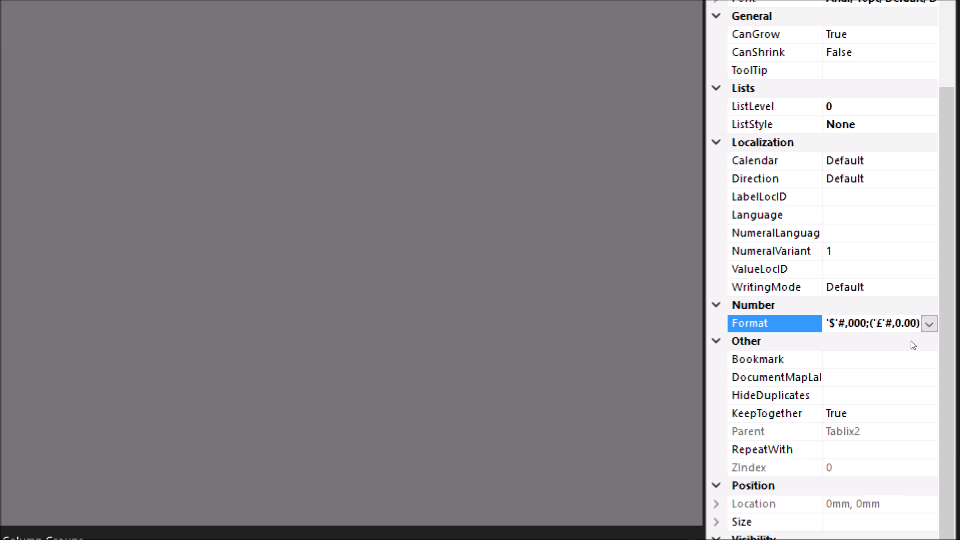
key("Delete")
key("Delete")
key("Delete")
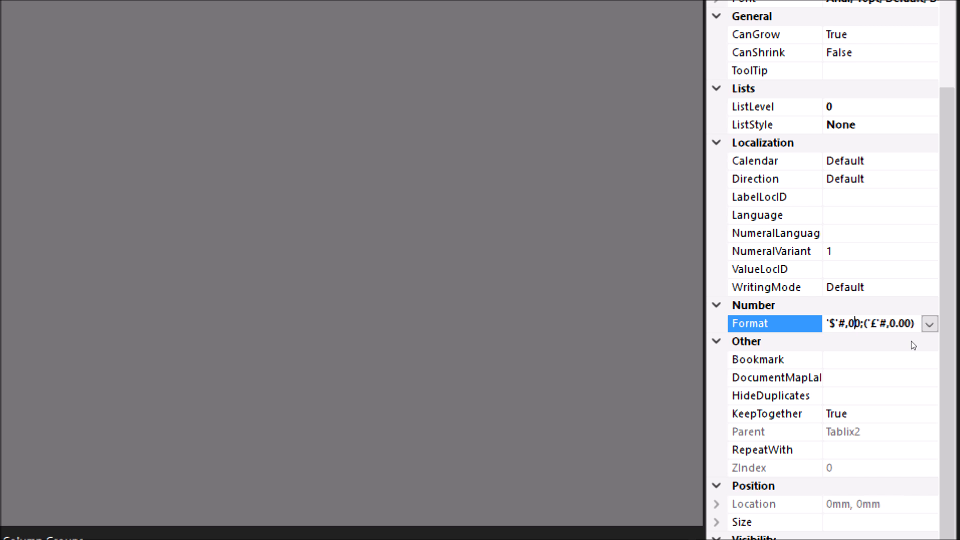
type(";")
Change the negative part of the format string to ('$'#,0), and preview the report before returning to the design view.
key("Right")
key("Right")
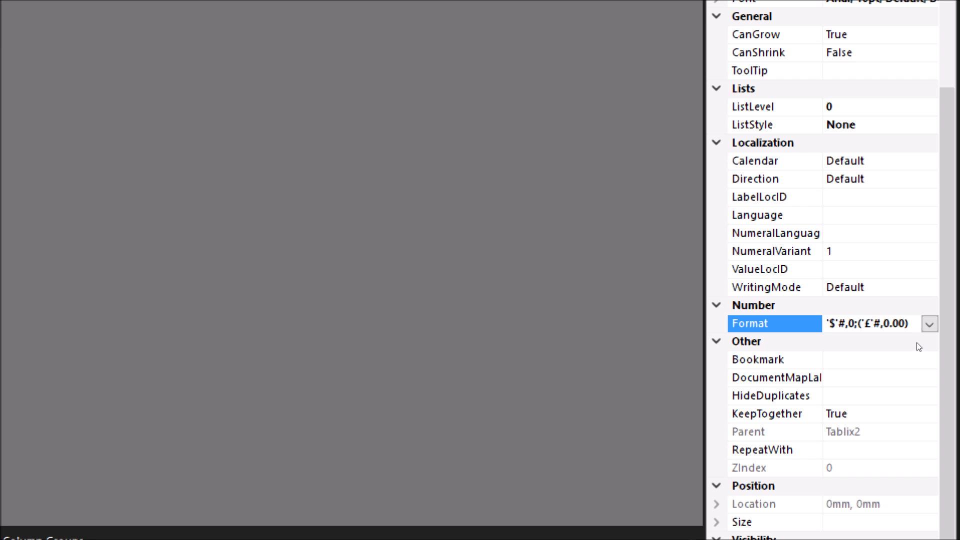
key("Delete")
type("$'")
key("Right")
key("Right")
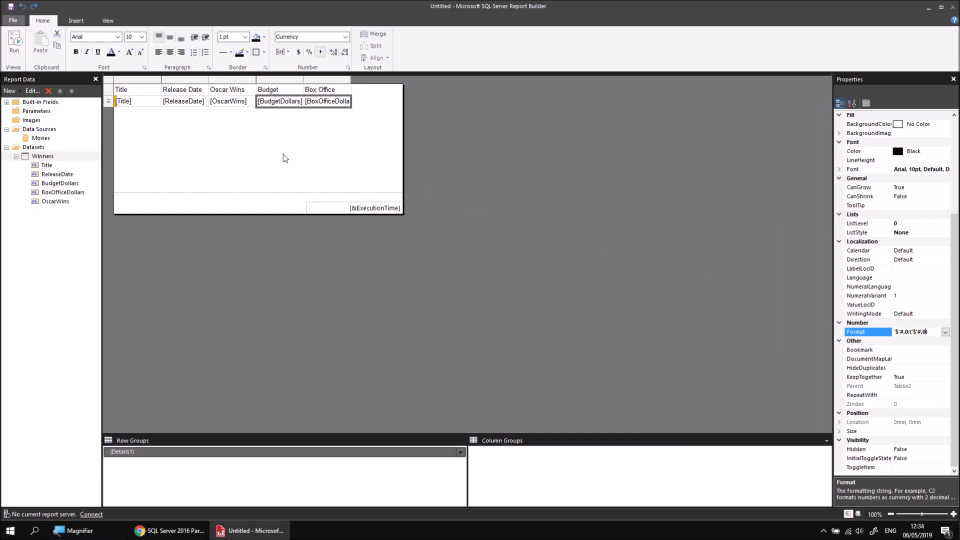
left_click(14, 38)
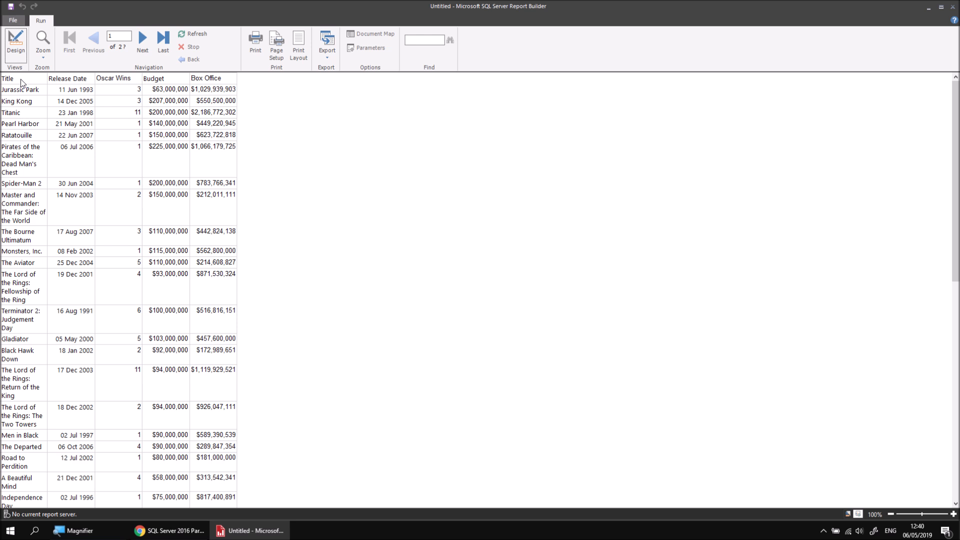
left_click(16, 46)
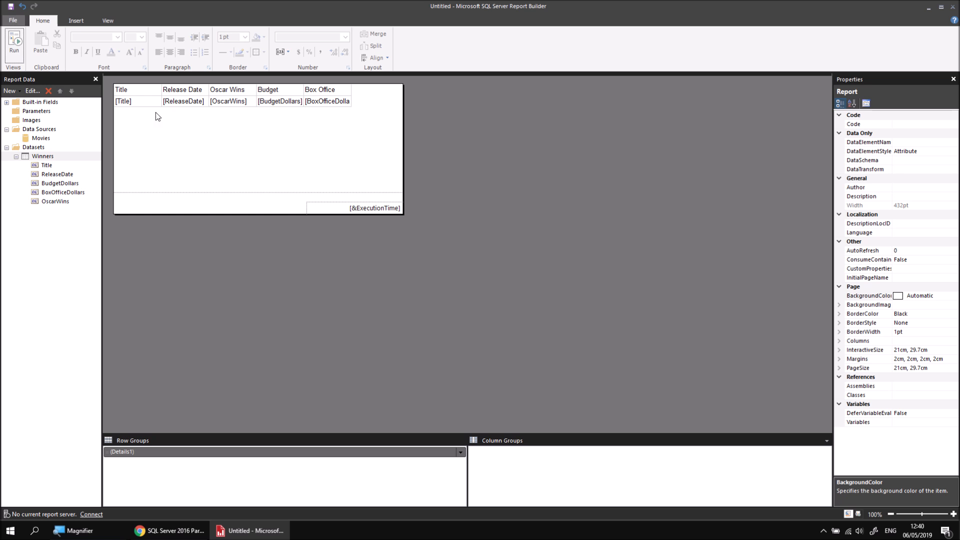
left_click_drag(142, 91, 331, 87)
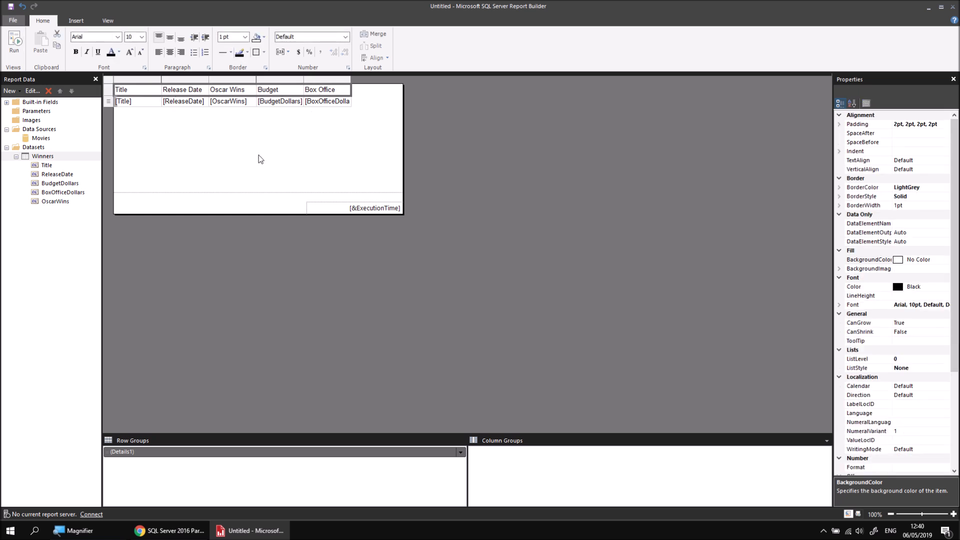
left_click(155, 134)
left_click(146, 103)
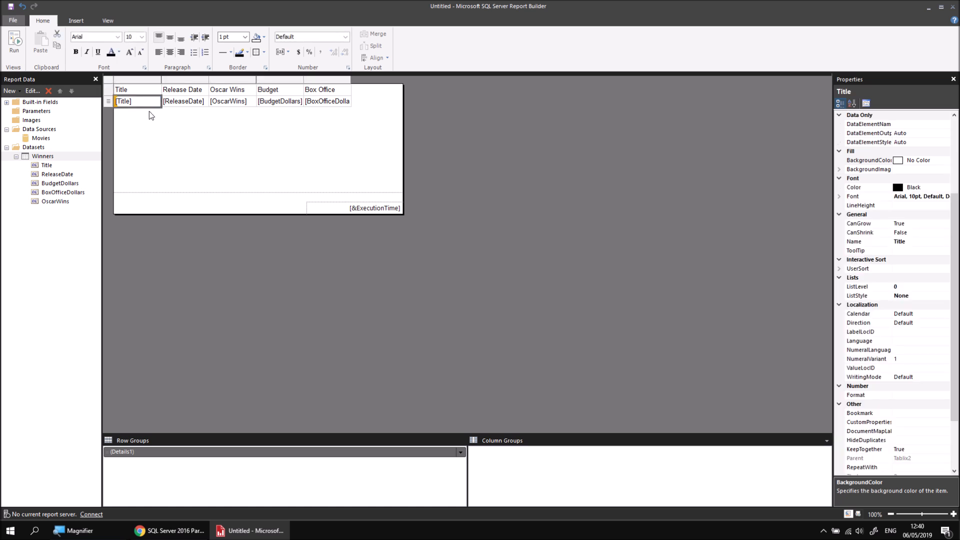
Give the table's whole header row a SlateBlue background with white, bold text.
left_click(109, 91)
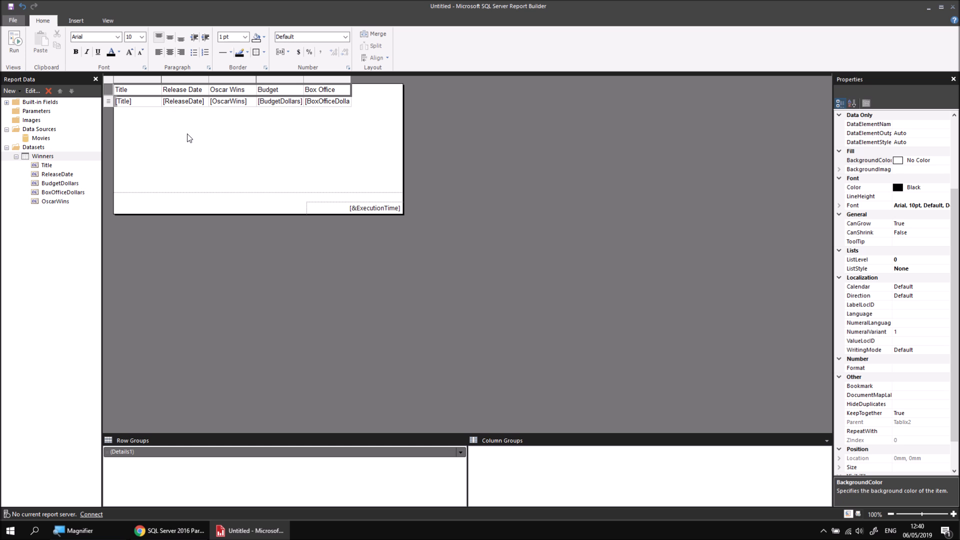
left_click(264, 37)
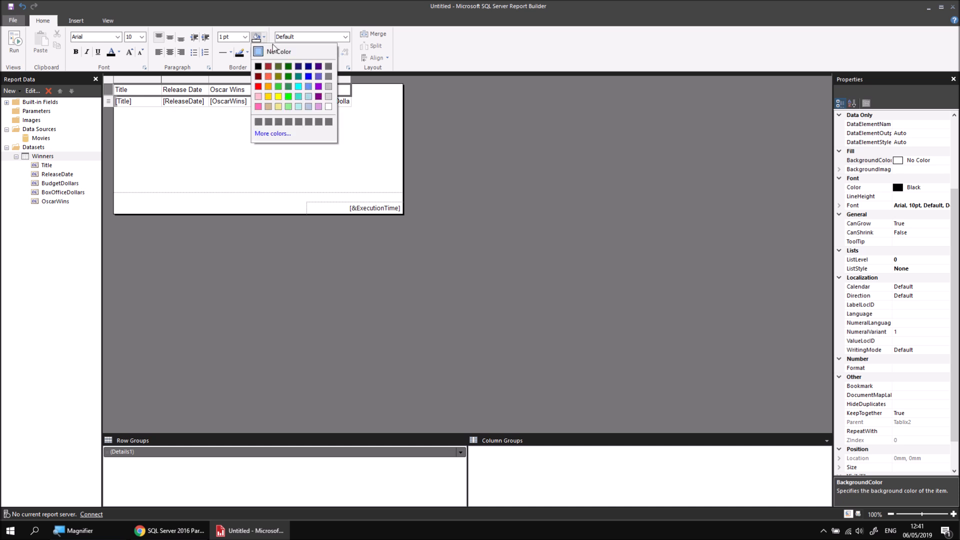
left_click(318, 76)
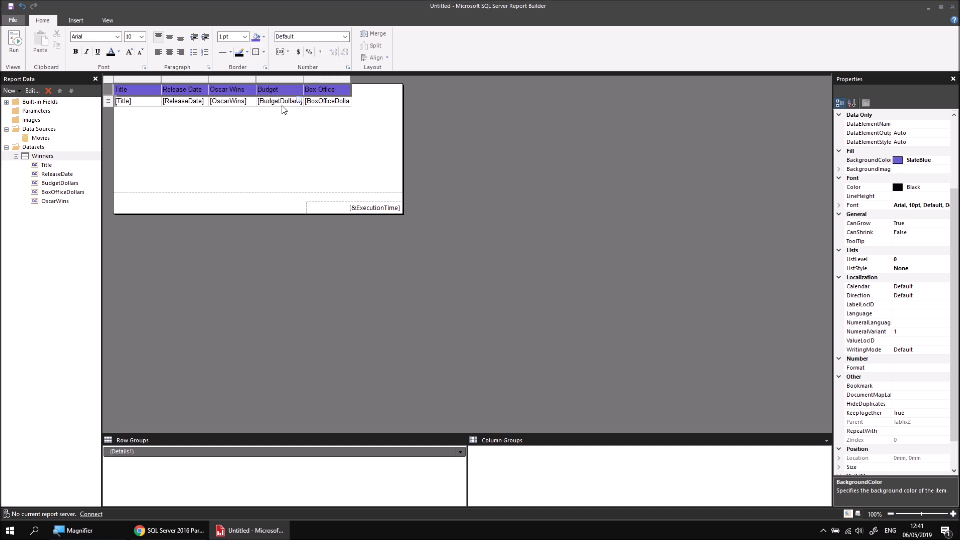
left_click(119, 51)
left_click(184, 106)
left_click(78, 52)
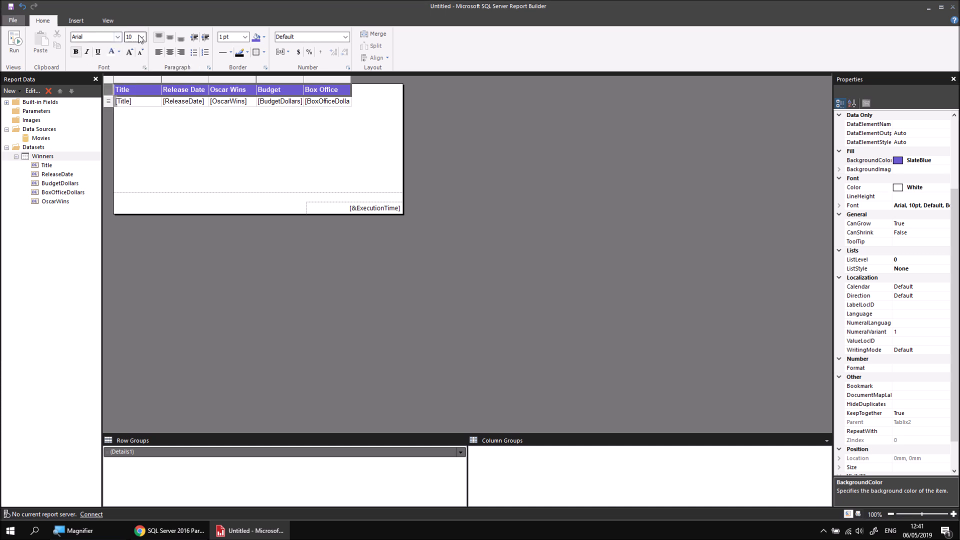
Set the header row's font to Calibri at 11 pt, and preview the report before returning to the design view.
left_click(142, 36)
left_click(132, 66)
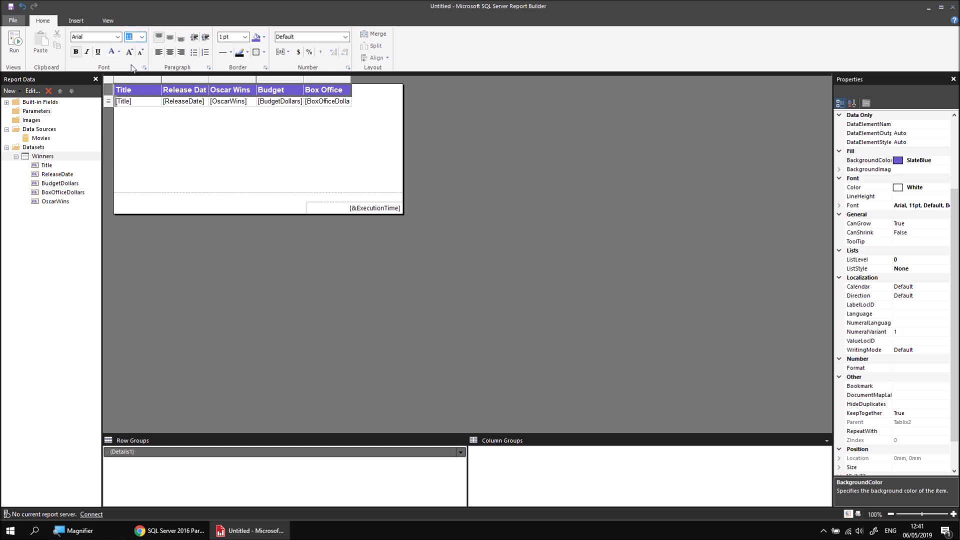
left_click(118, 38)
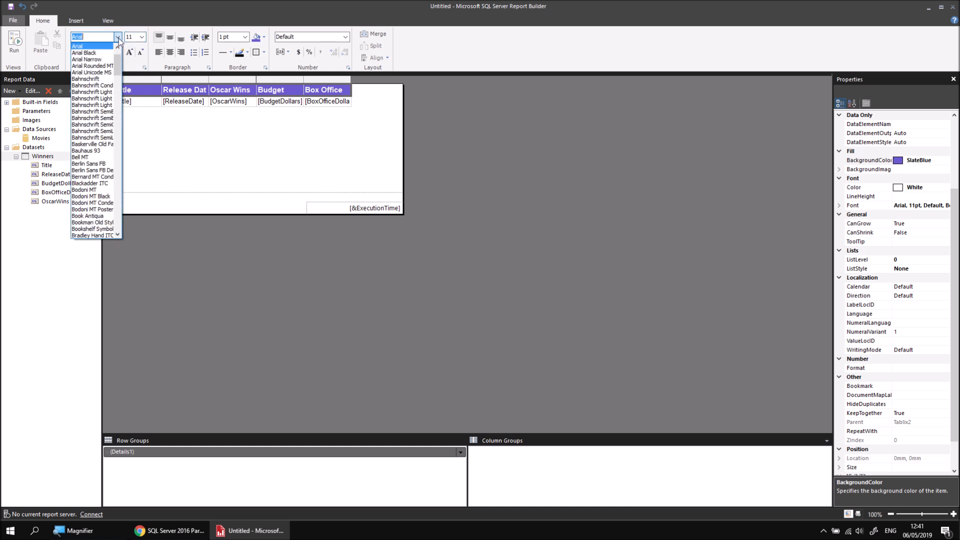
left_click_drag(119, 62, 119, 71)
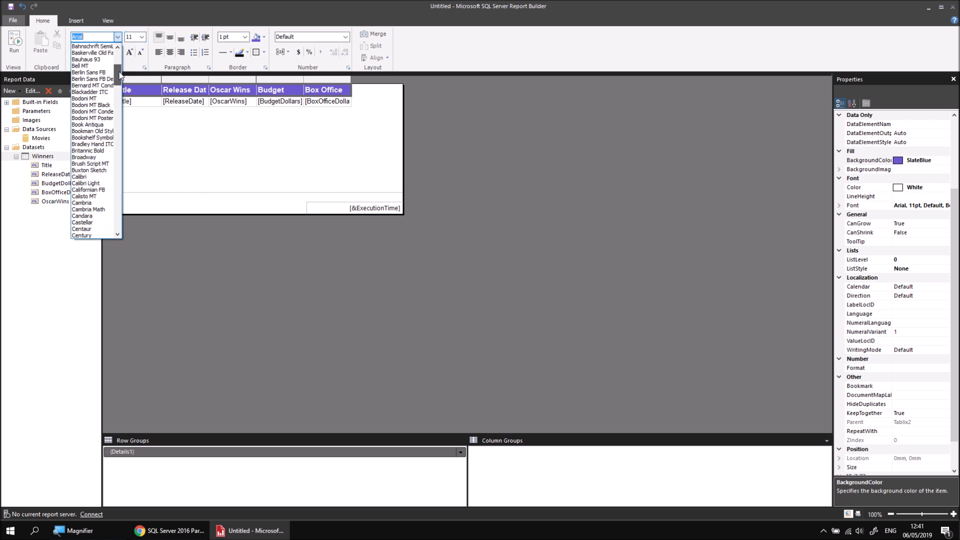
left_click(85, 177)
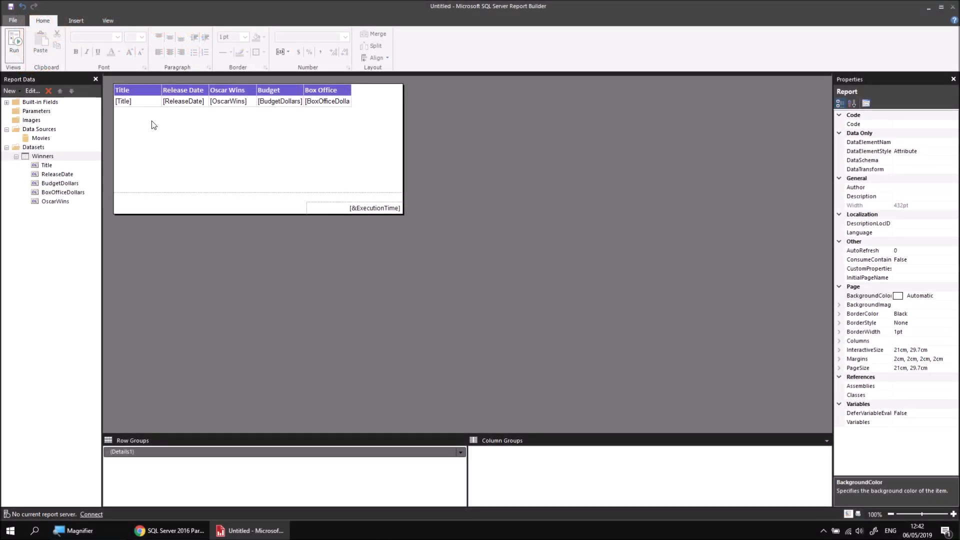
left_click(16, 44)
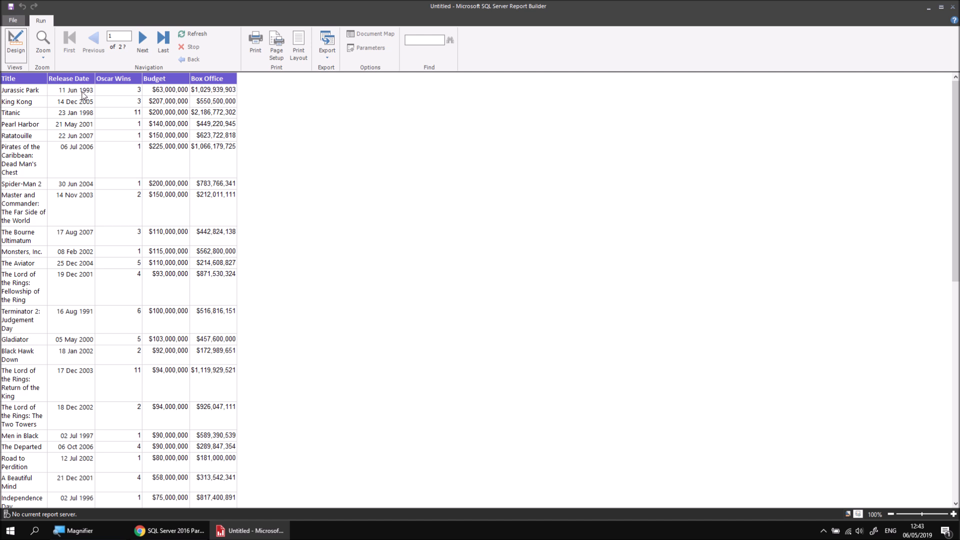
left_click(17, 47)
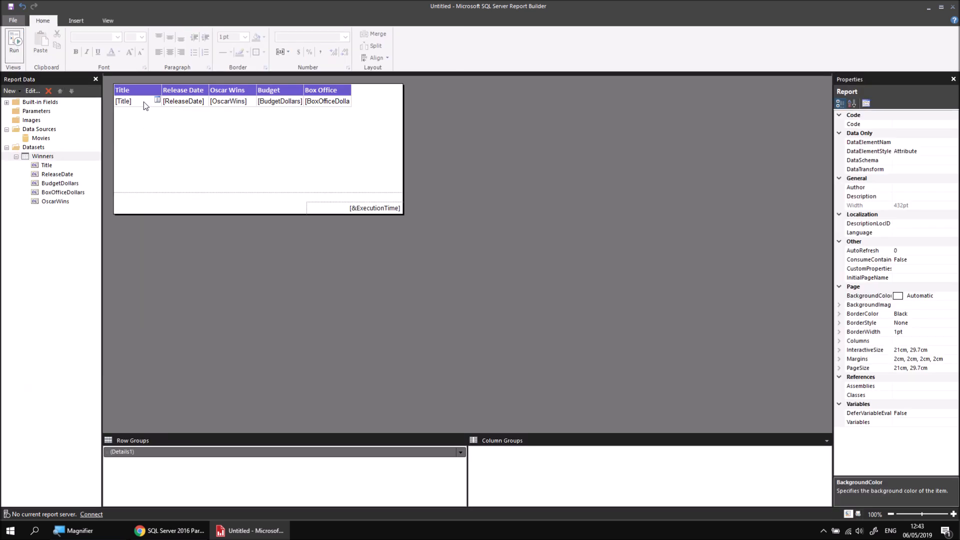
Widen the Title column to more than twice its width, and check the report preview before returning to the design view.
left_click(143, 101)
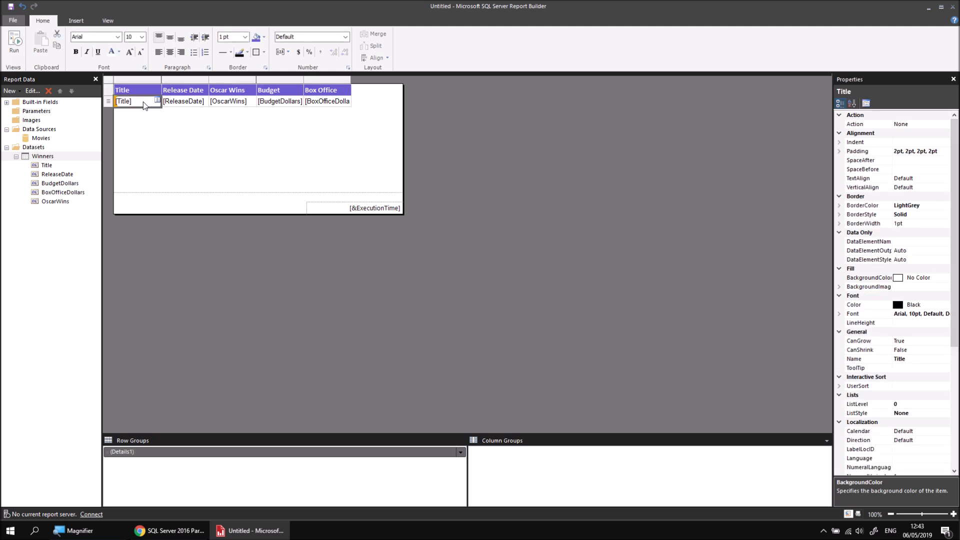
left_click(162, 79)
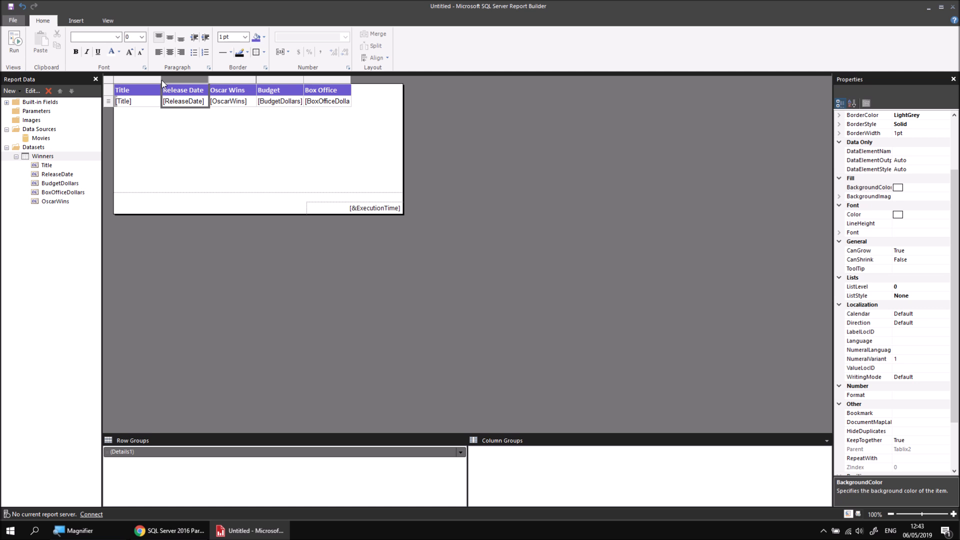
left_click_drag(161, 80, 235, 81)
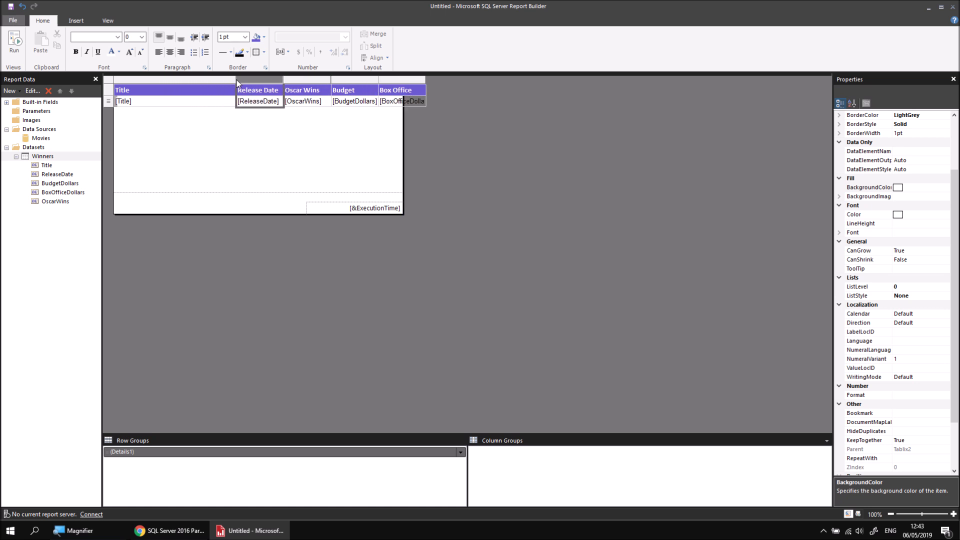
left_click(18, 46)
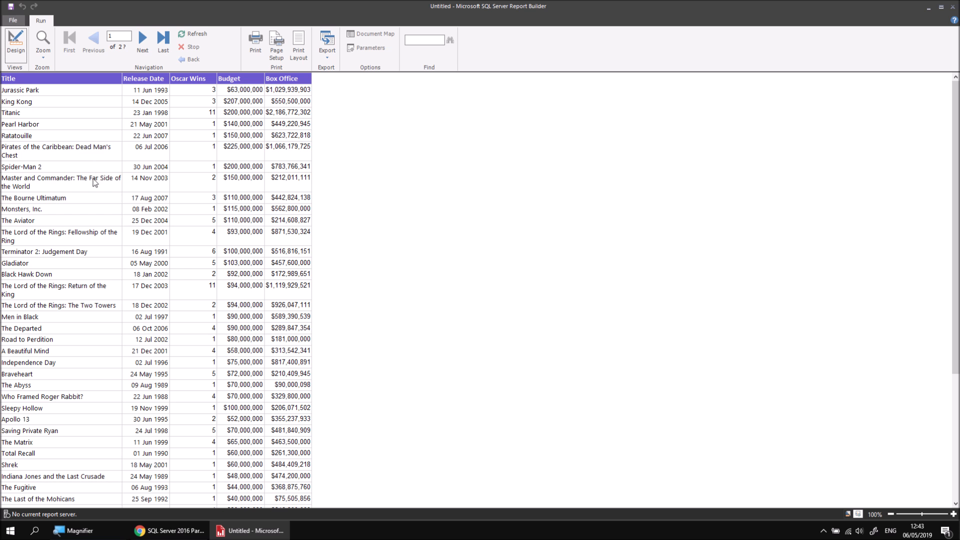
left_click(15, 44)
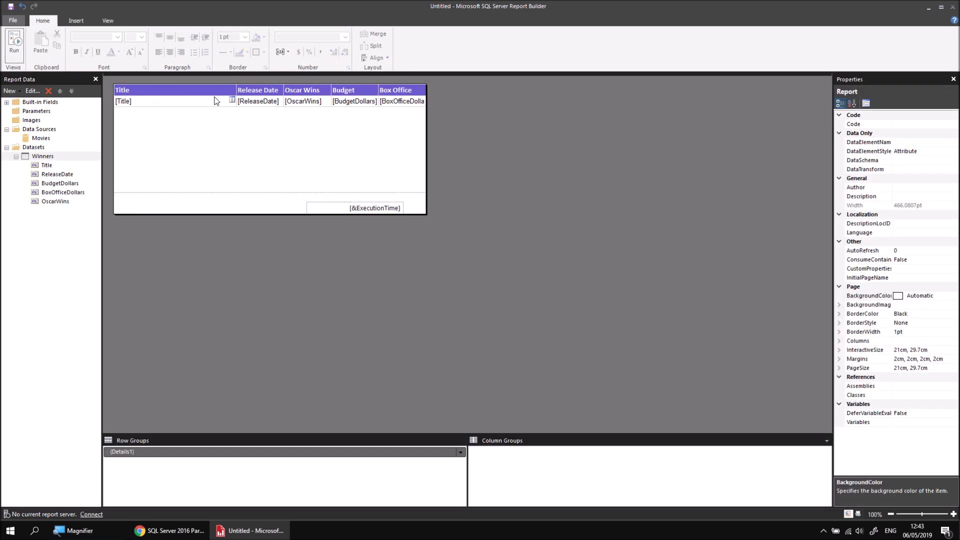
Widen the Title column slightly further so more film titles fit on one line, and check the preview again.
left_click(215, 93)
left_click_drag(237, 84, 261, 78)
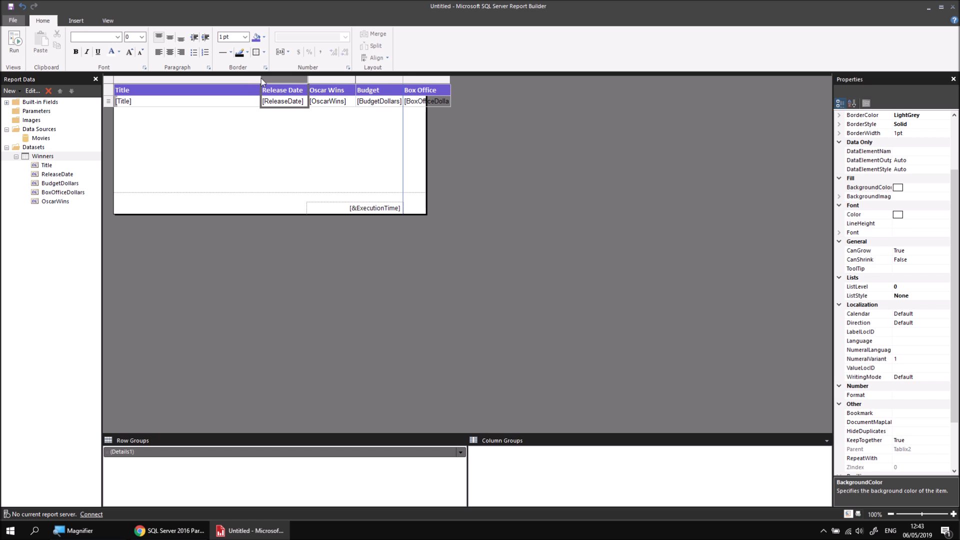
left_click(16, 45)
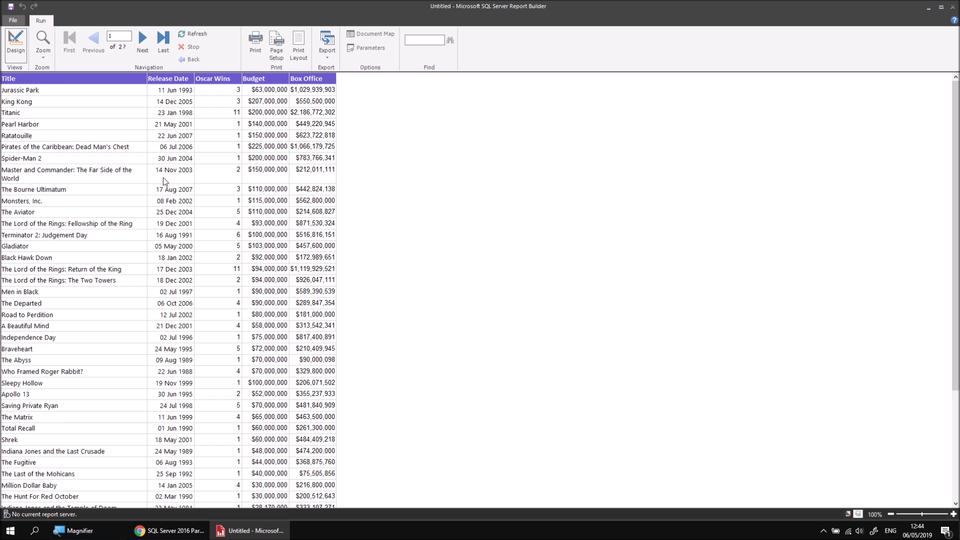
left_click(15, 44)
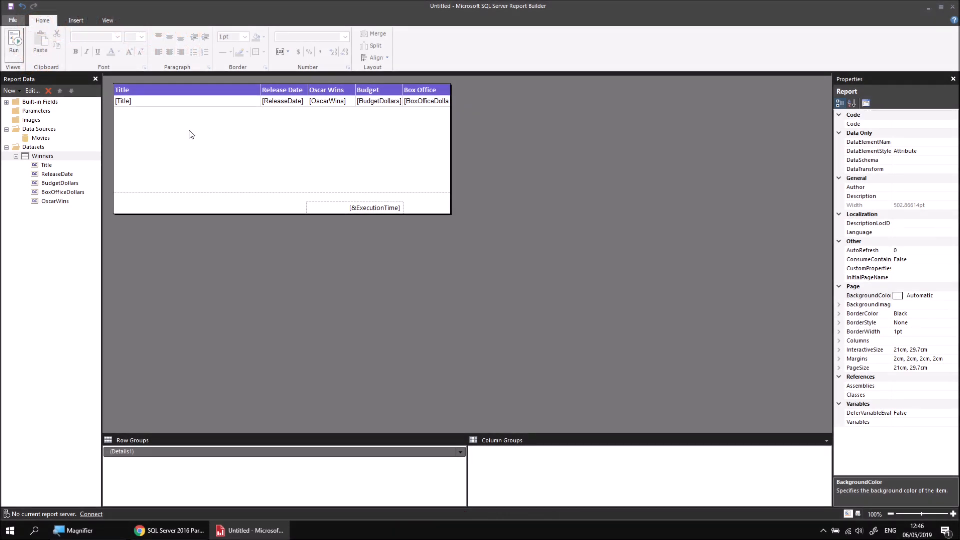
Turn off height increase for the Title detail cell's text box and check its CanGrow property.
right_click(173, 107)
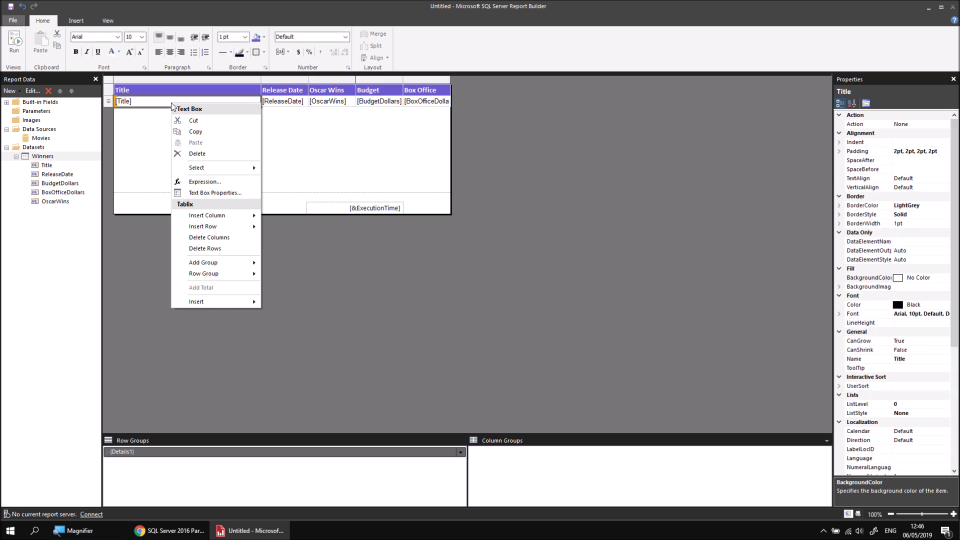
left_click(244, 193)
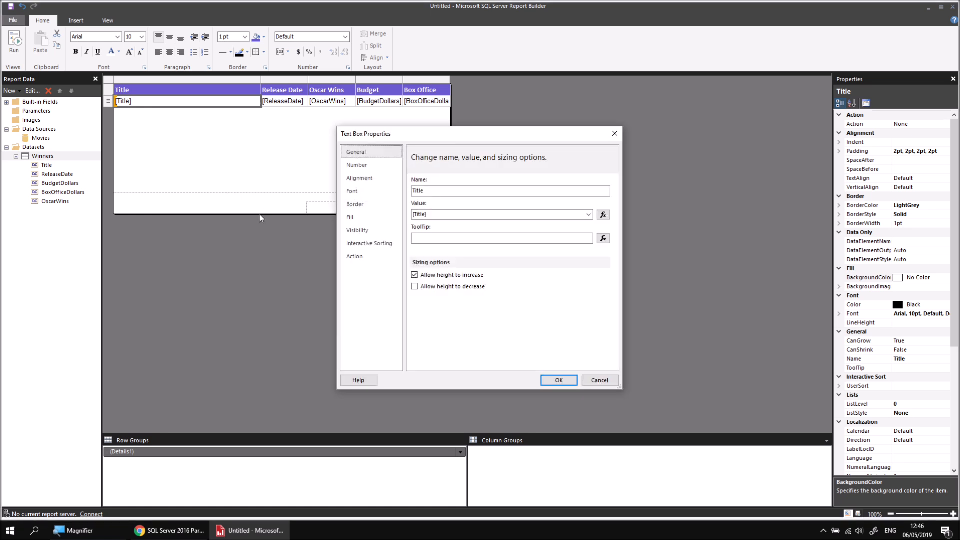
left_click(415, 276)
left_click(565, 381)
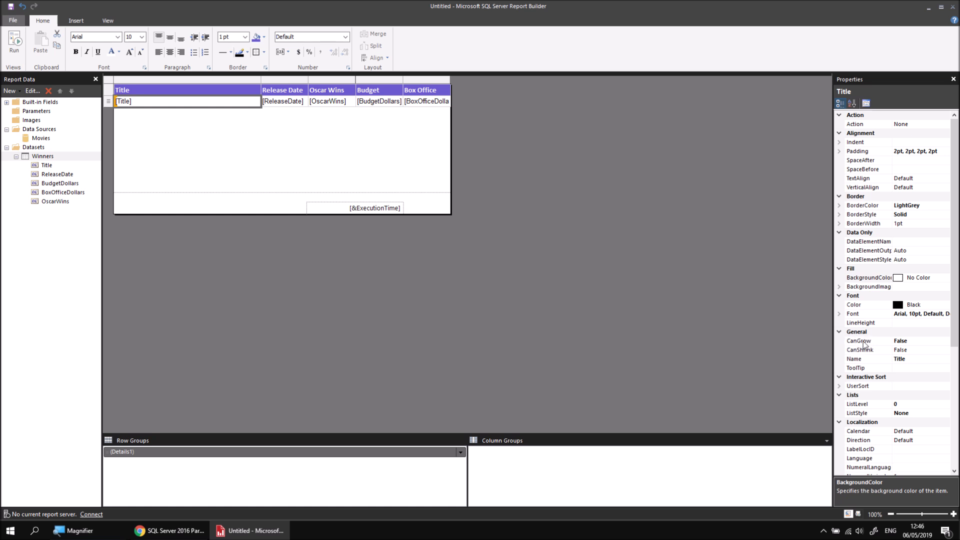
left_click(916, 341)
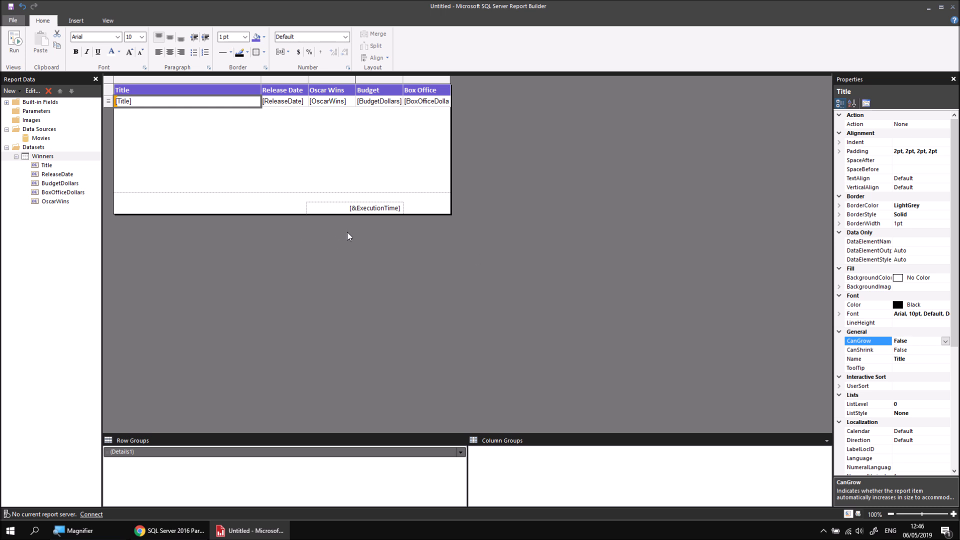
Narrow the Title column to about half its width, and preview the report before returning to the design view.
left_click_drag(261, 80, 190, 82)
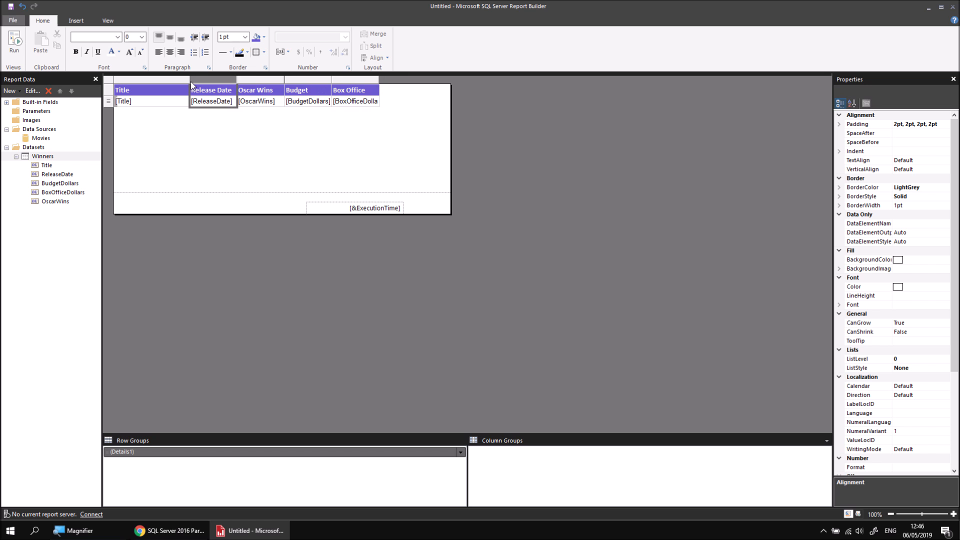
left_click(15, 43)
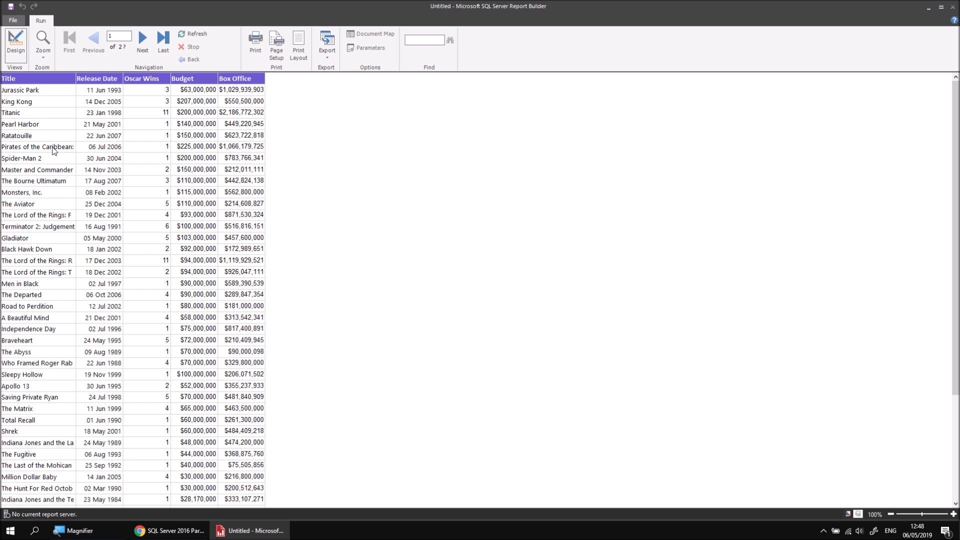
left_click(16, 42)
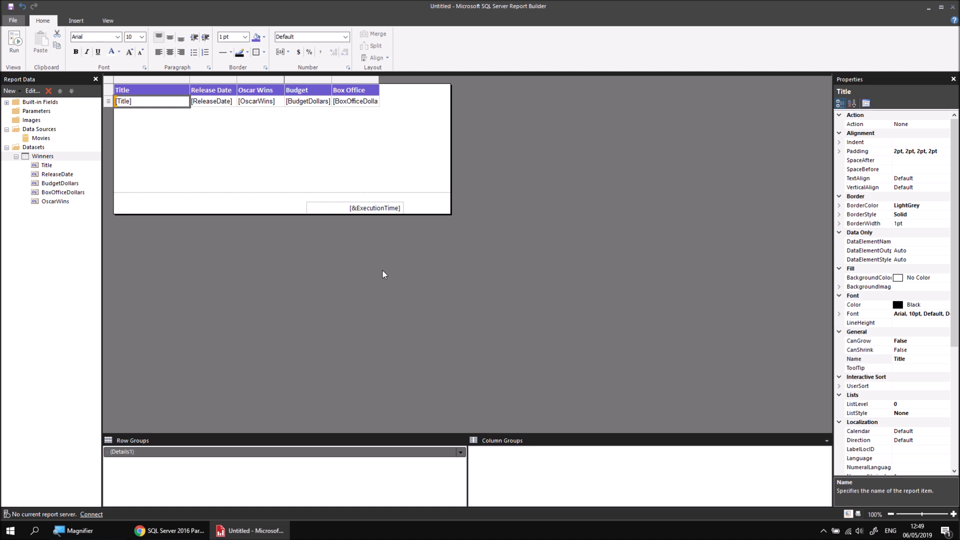
Set the Title detail cell's tooltip to [Title] by copying its value expression, and preview the report before returning to the design view.
right_click(152, 106)
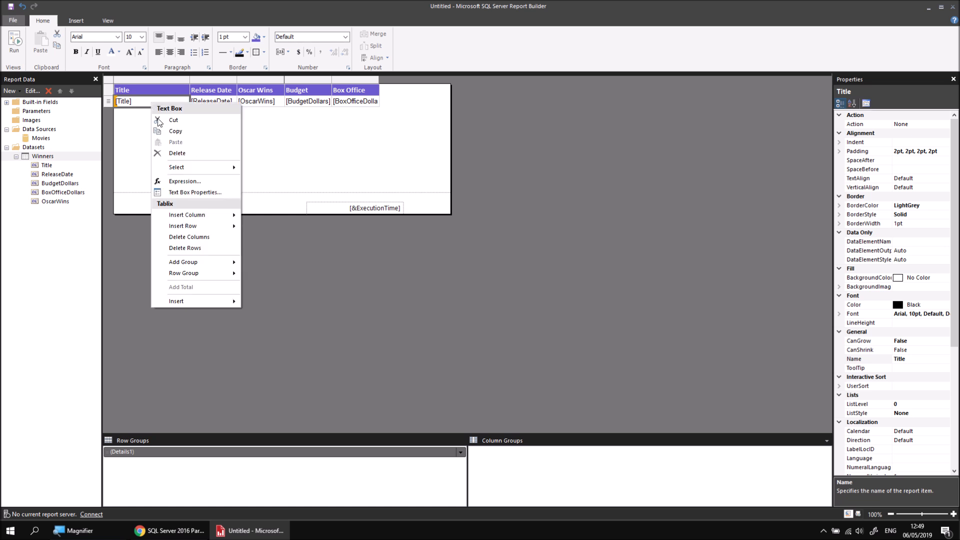
left_click(215, 194)
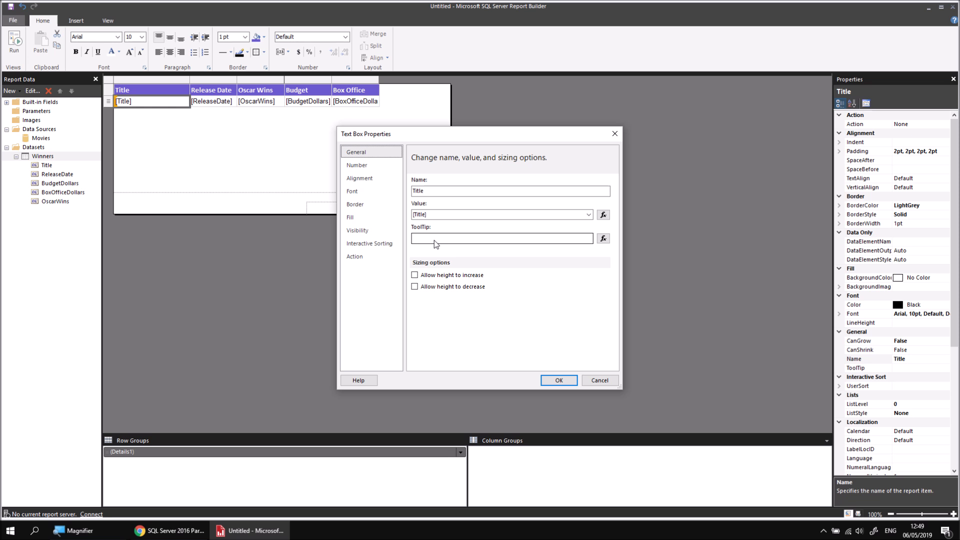
left_click(588, 239)
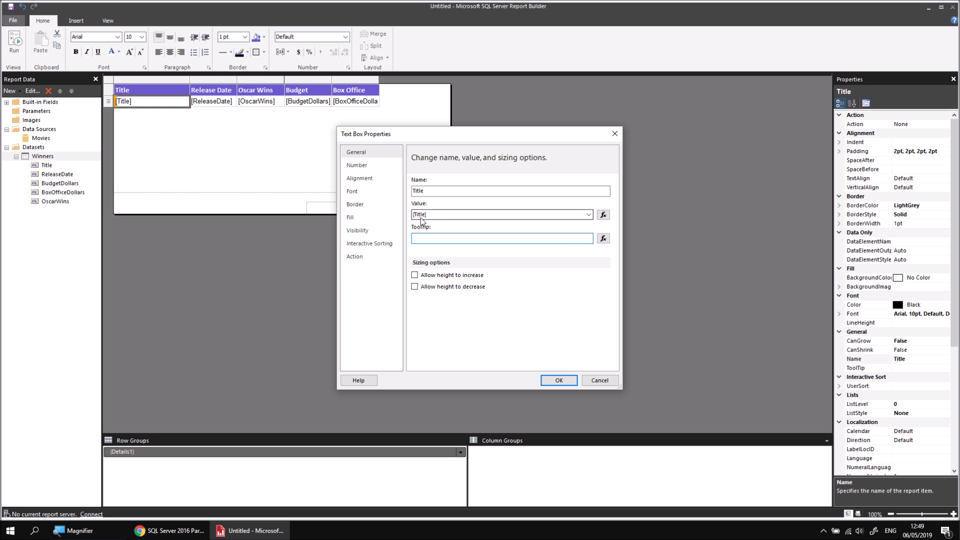
left_click(589, 219)
left_click(589, 221)
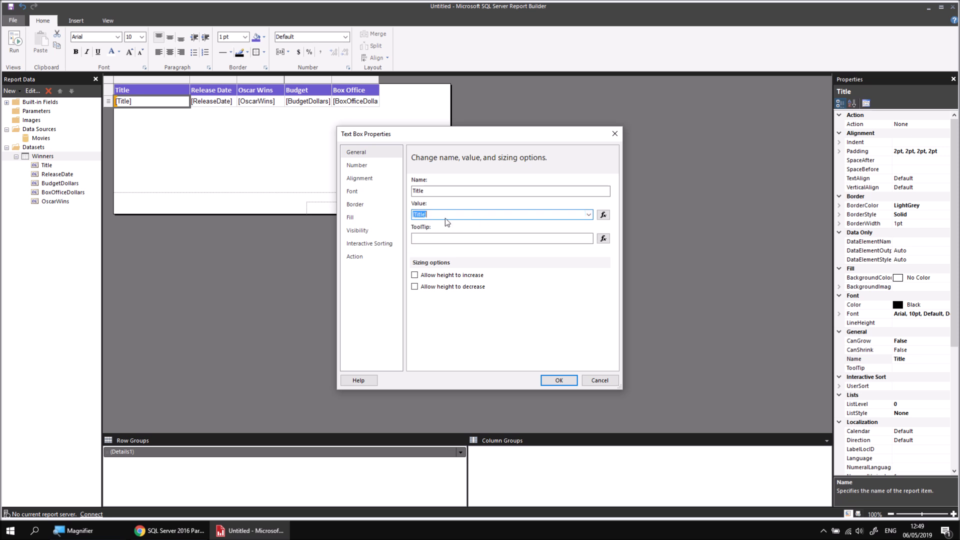
right_click(421, 215)
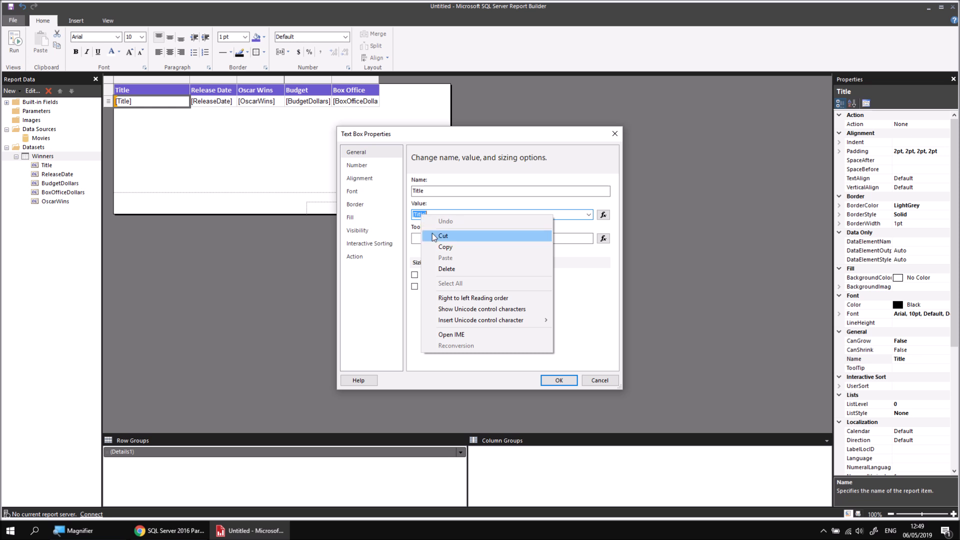
left_click(443, 247)
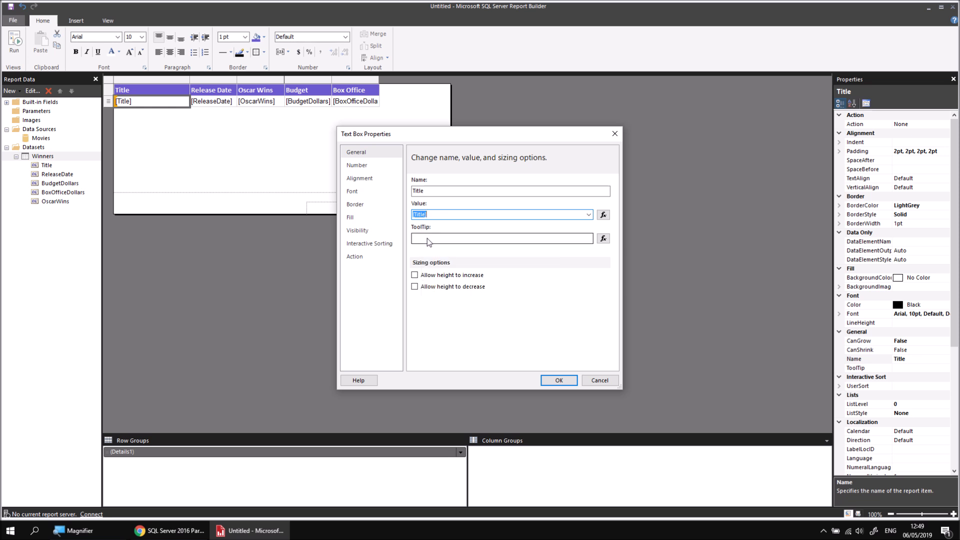
right_click(427, 239)
left_click(452, 282)
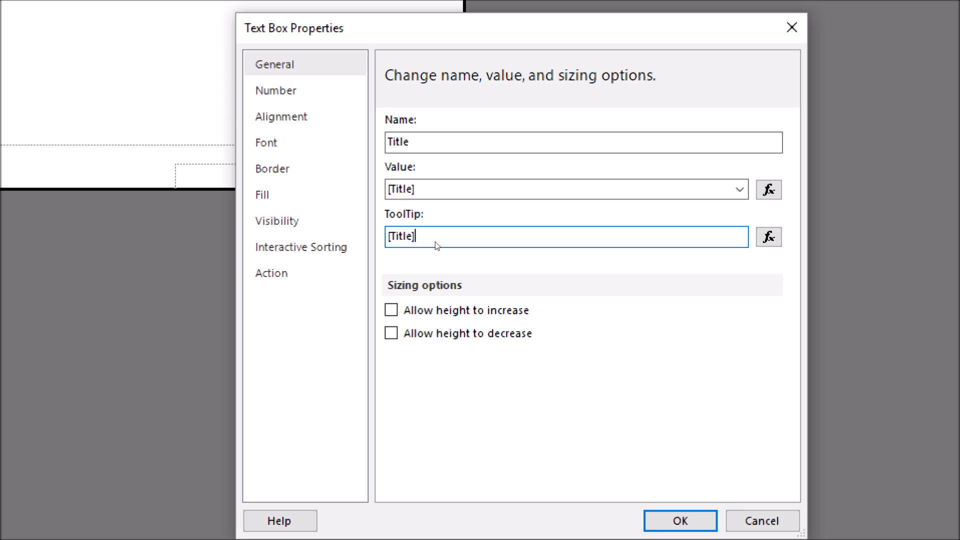
key("super+minus")
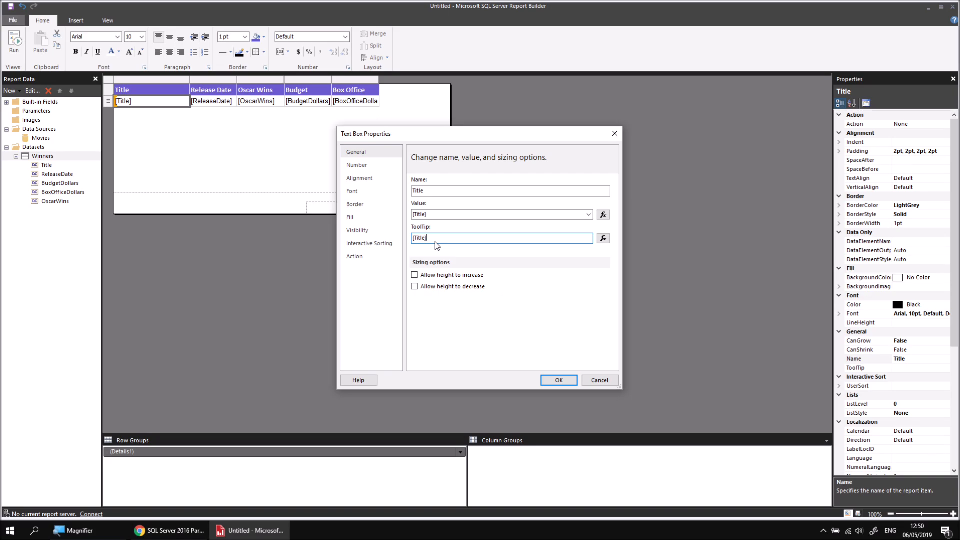
left_click(555, 381)
left_click(16, 44)
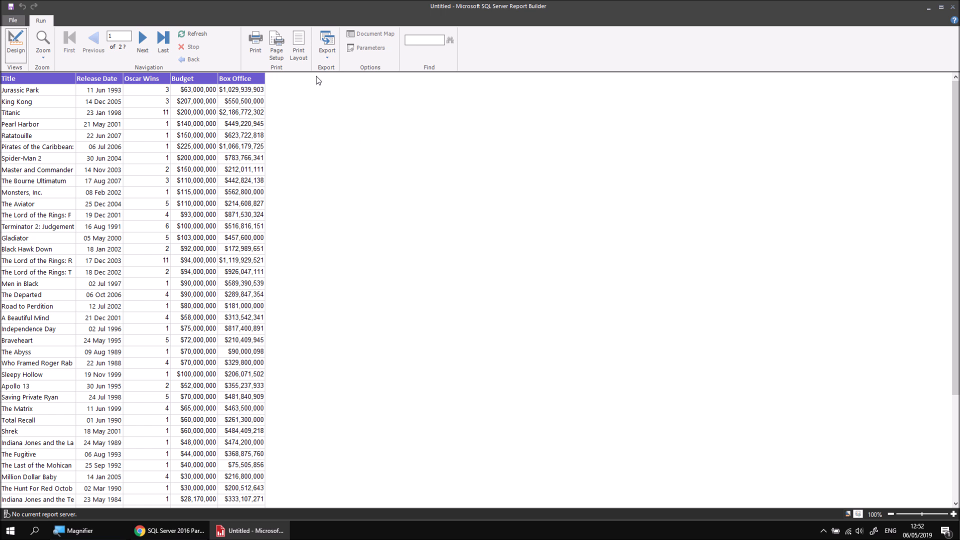
left_click(15, 44)
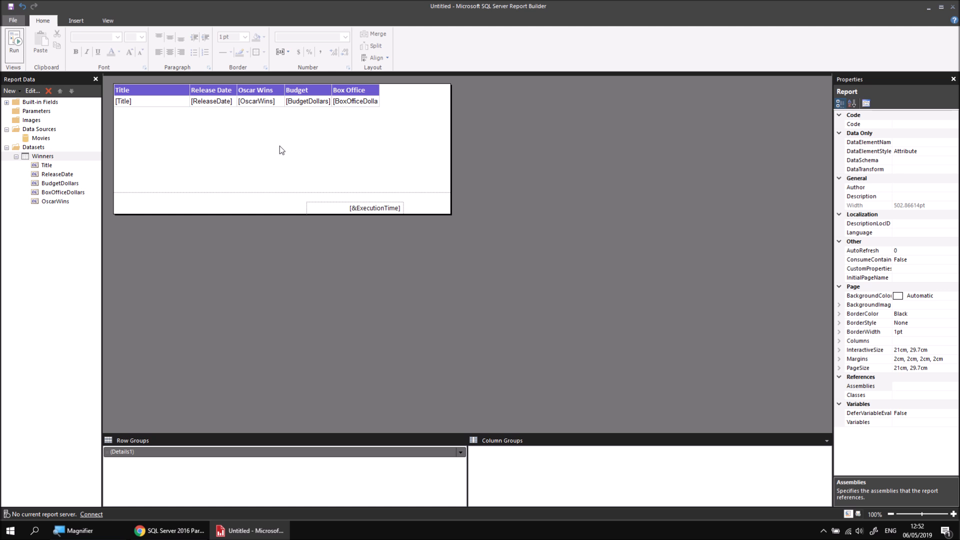
Copy the full SQL query text from the Winners dataset and close its properties without changing them.
left_click(40, 157)
right_click(42, 159)
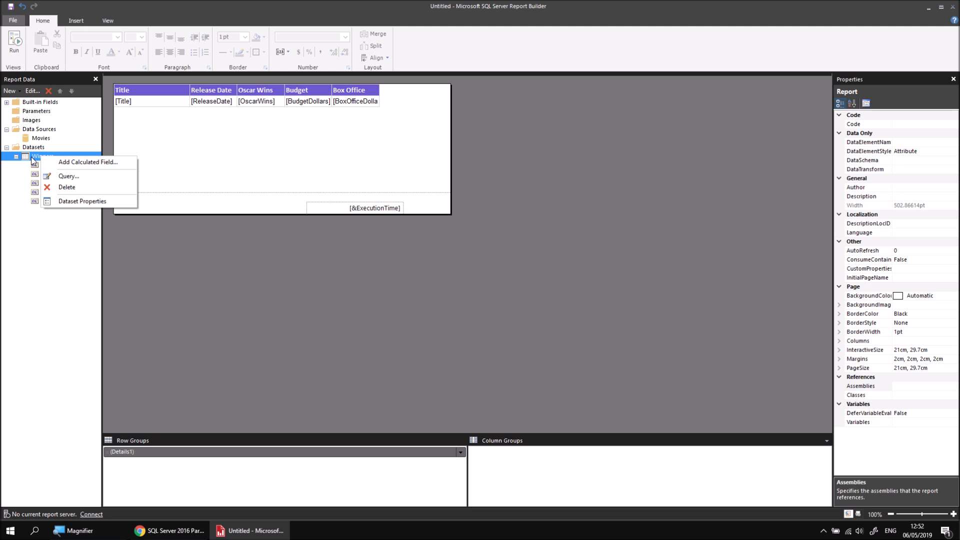
left_click(28, 160)
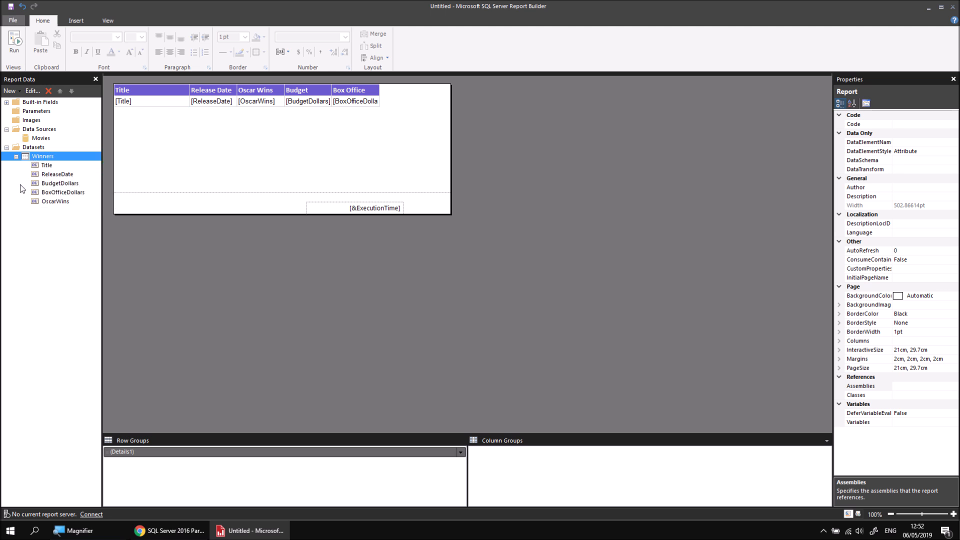
double_click(55, 160)
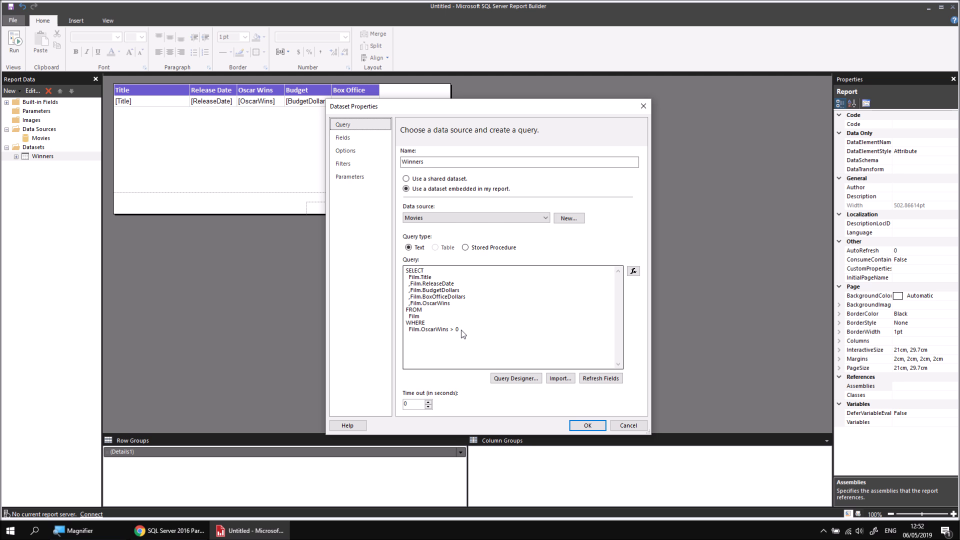
left_click_drag(461, 330, 405, 271)
right_click(415, 278)
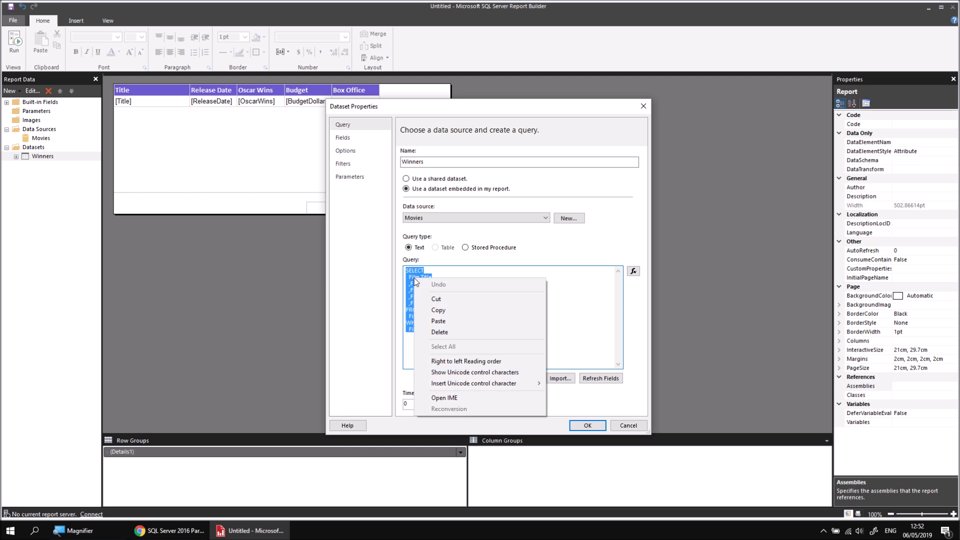
left_click(435, 310)
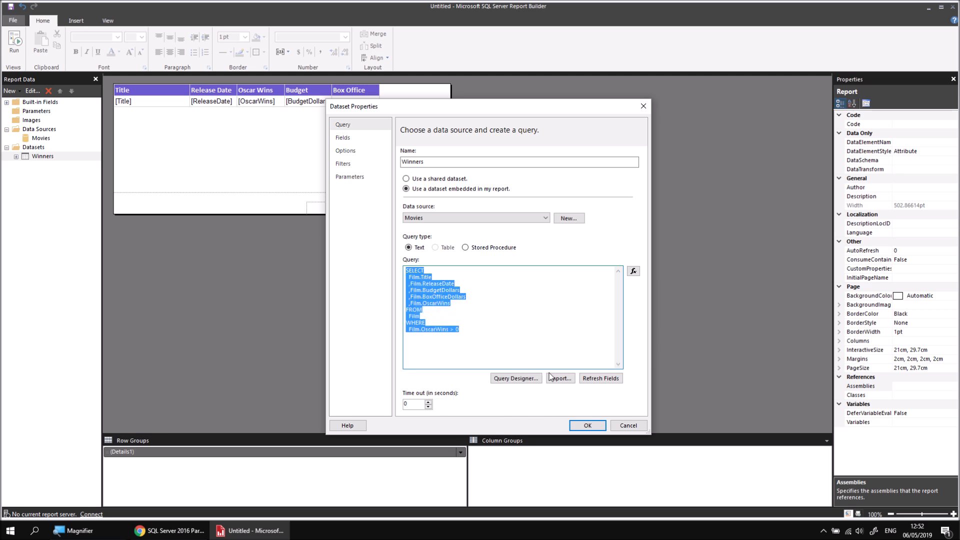
left_click(626, 428)
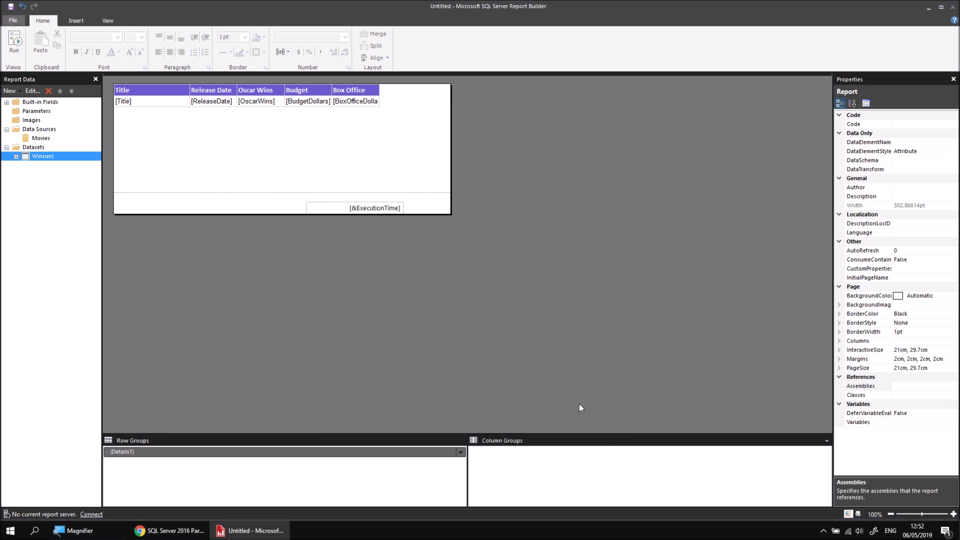
Add an embedded dataset named Losers to the Movies data source, using the copied query with the condition Film.OscarWins = 0.
right_click(45, 142)
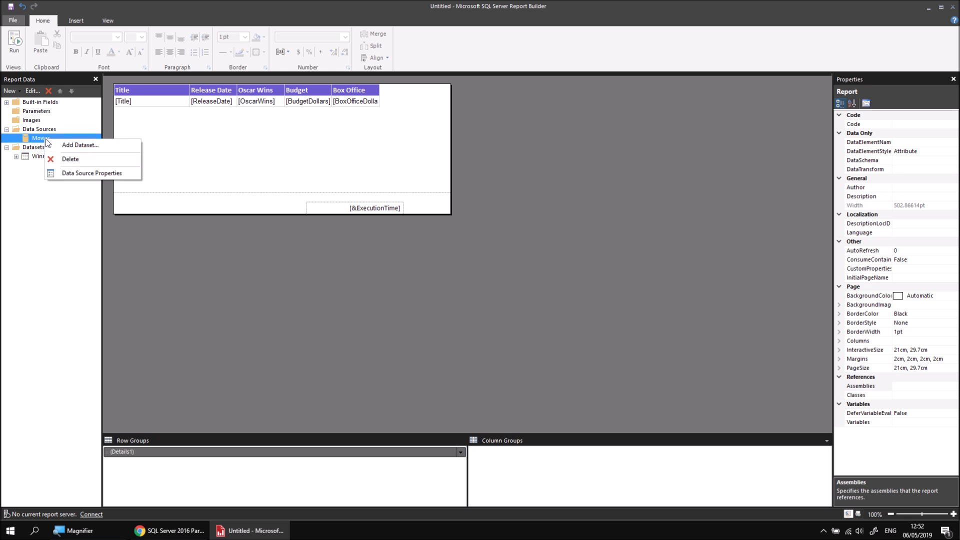
left_click(80, 145)
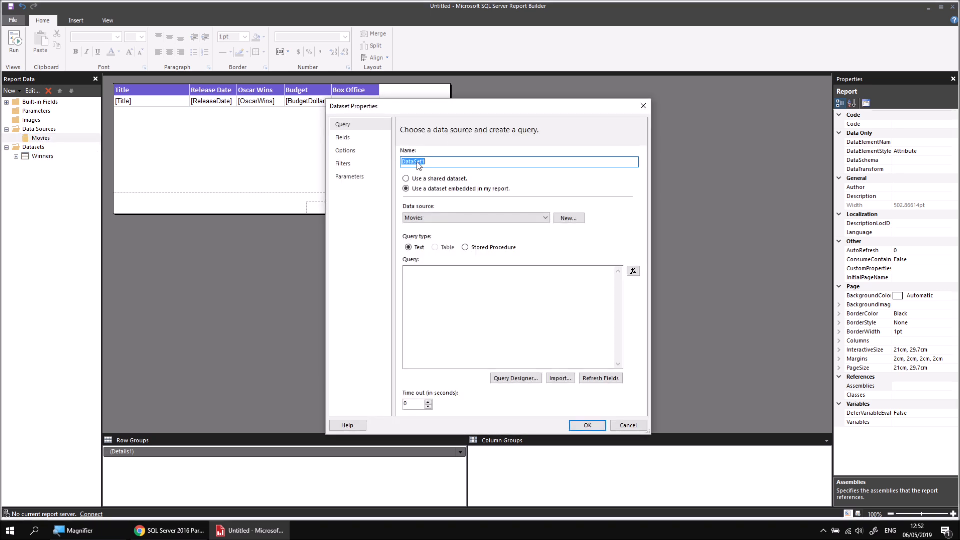
type("Losers")
left_click(446, 283)
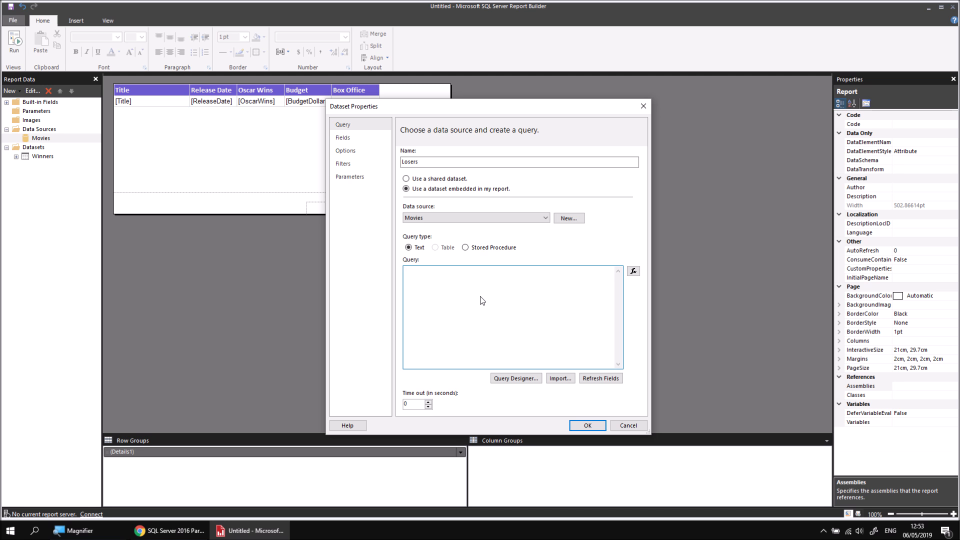
key("ctrl+v")
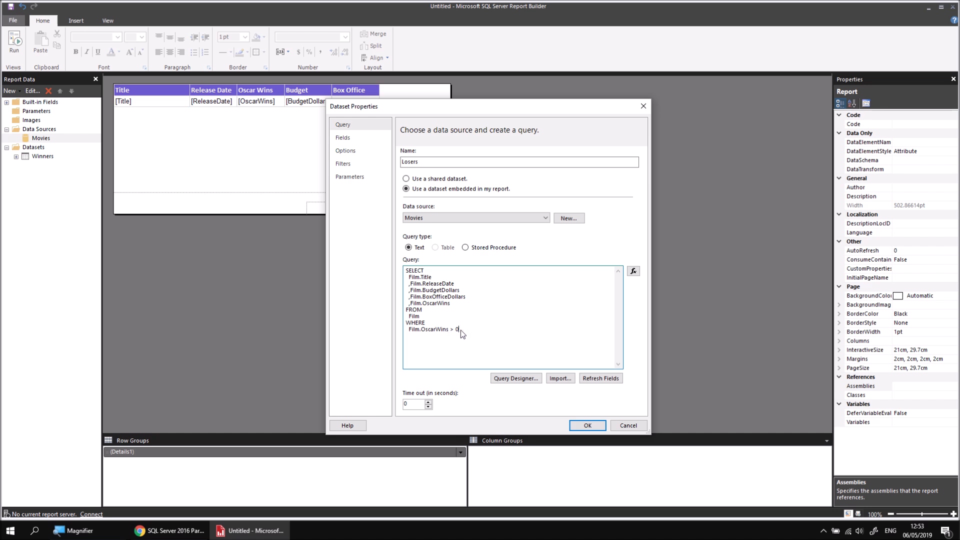
key("Left")
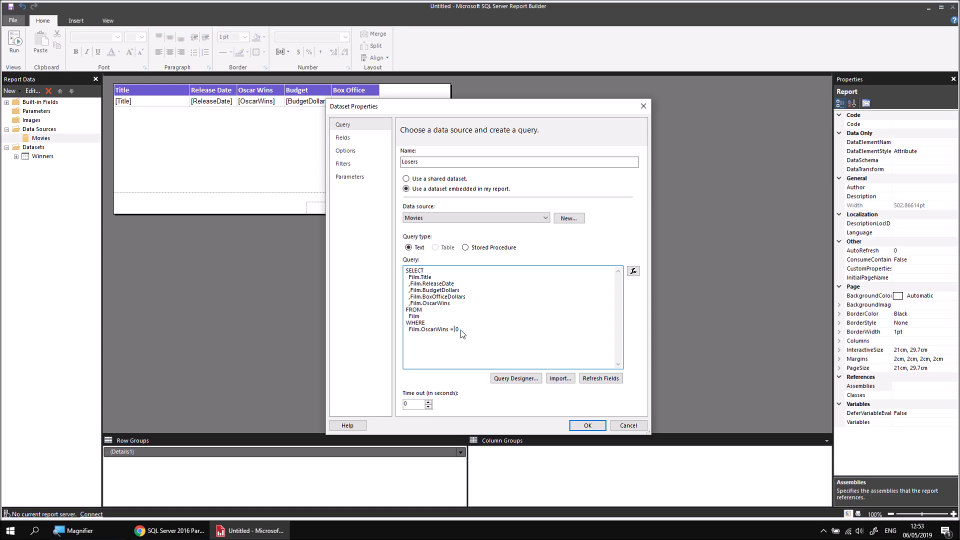
left_click(575, 424)
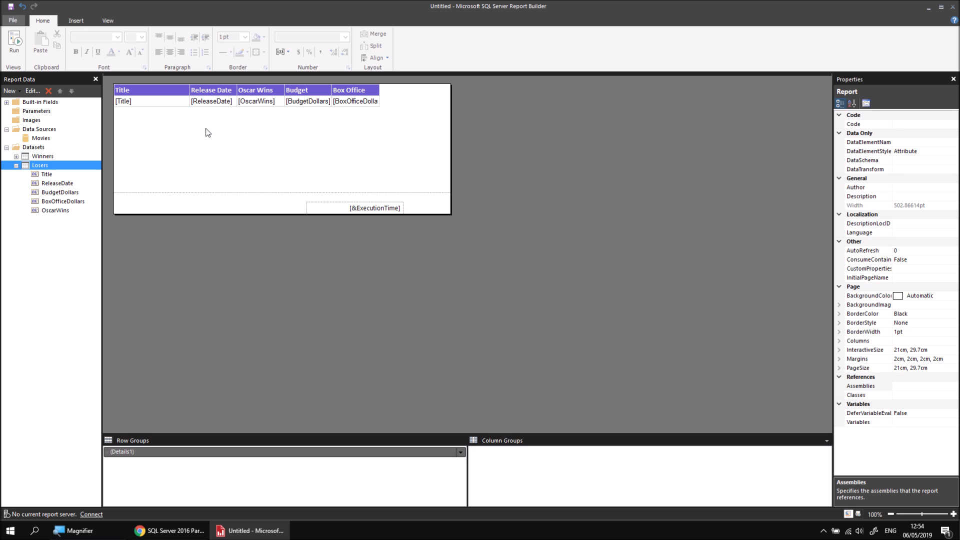
Insert a second table beside the Oscar winners table and put the Losers dataset's Title field in its first column.
right_click(397, 87)
mouse_move(437, 125)
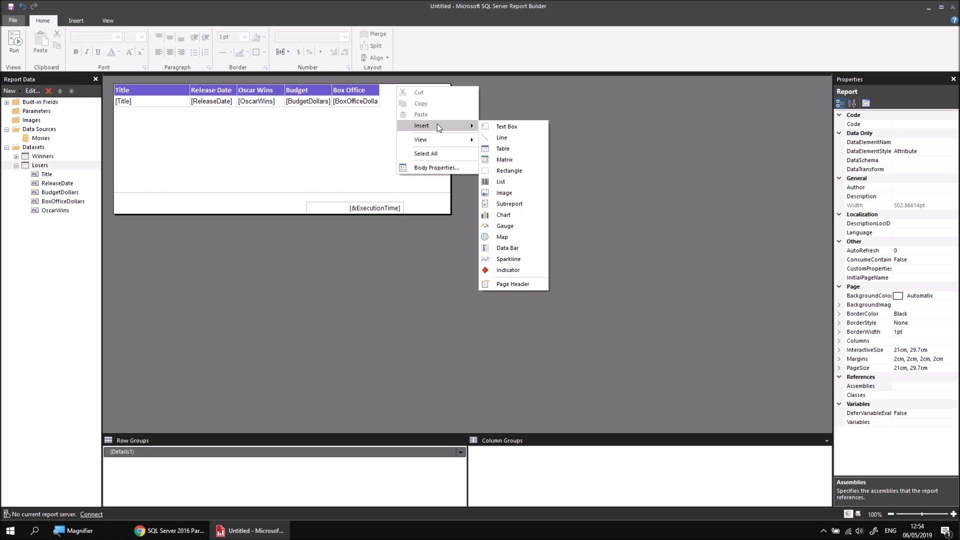
left_click(511, 148)
mouse_move(438, 110)
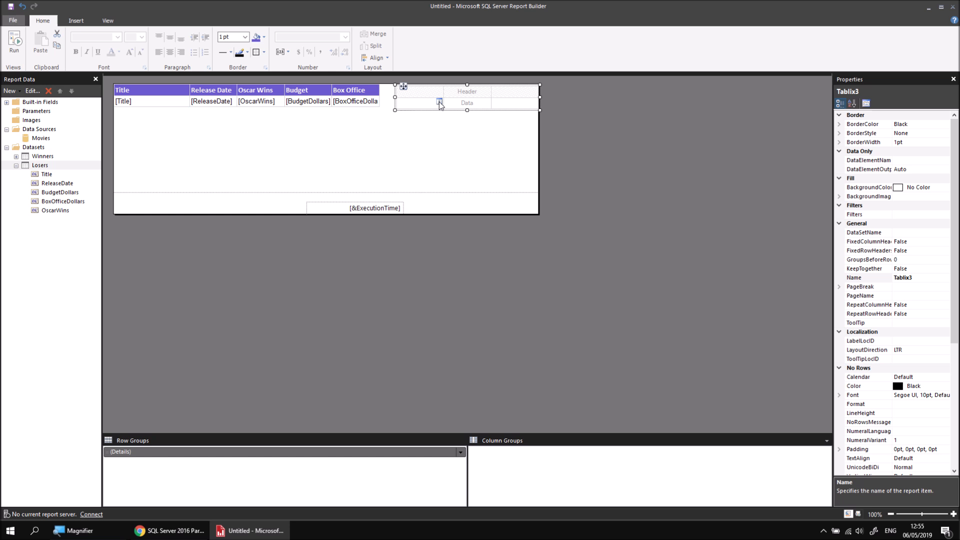
left_click(439, 102)
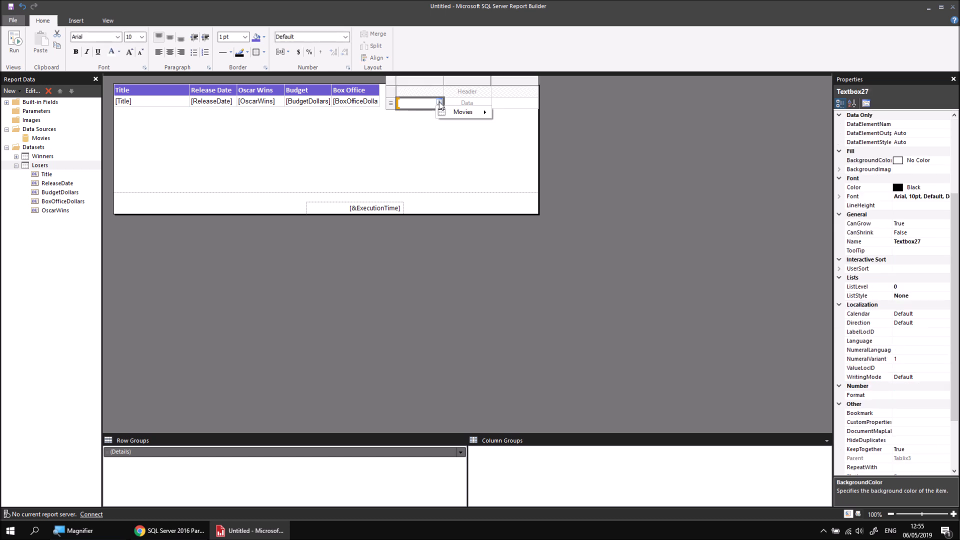
mouse_move(446, 114)
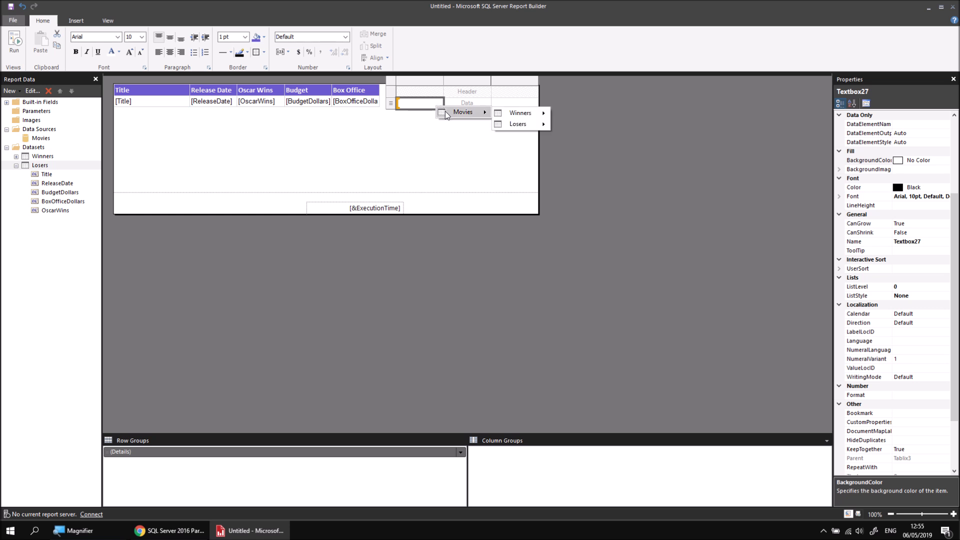
mouse_move(518, 126)
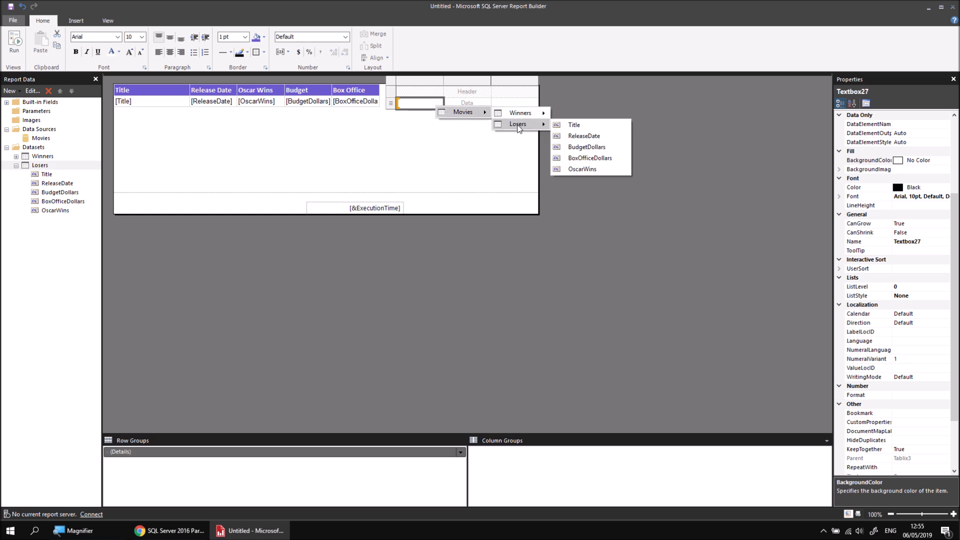
left_click(570, 126)
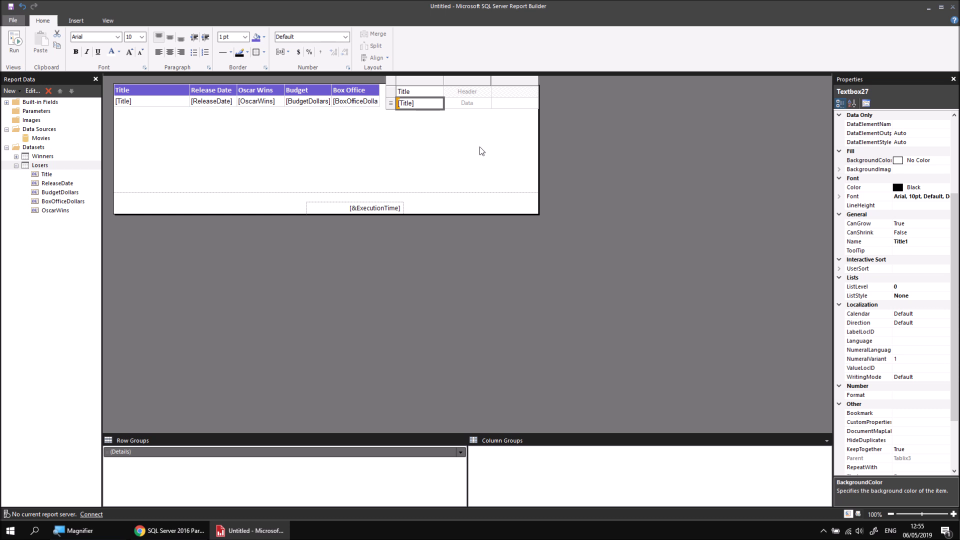
Delete the unfinished second table and place a copy of the formatted Winners table beside the original.
left_click_drag(482, 137, 455, 98)
key("Delete")
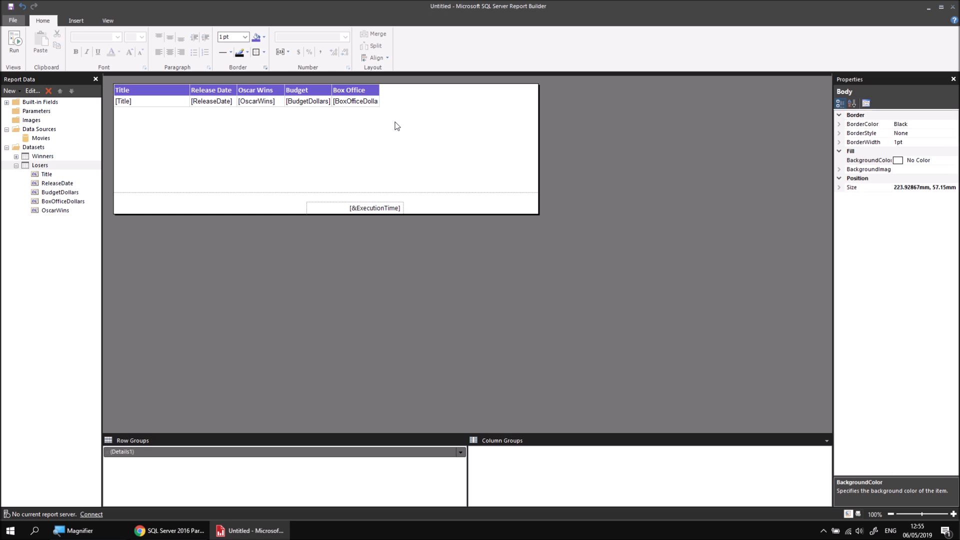
left_click_drag(400, 124, 364, 94)
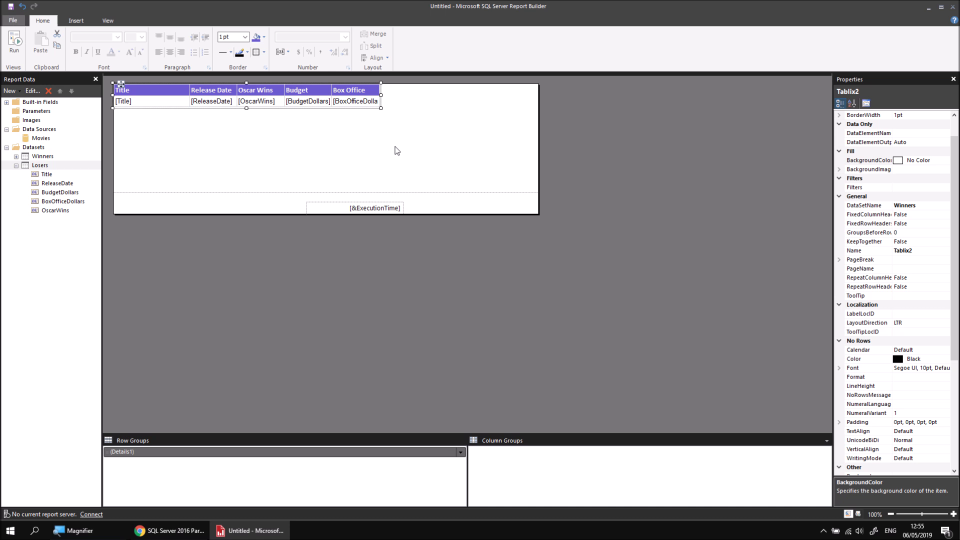
key("ctrl+c")
key("ctrl+v")
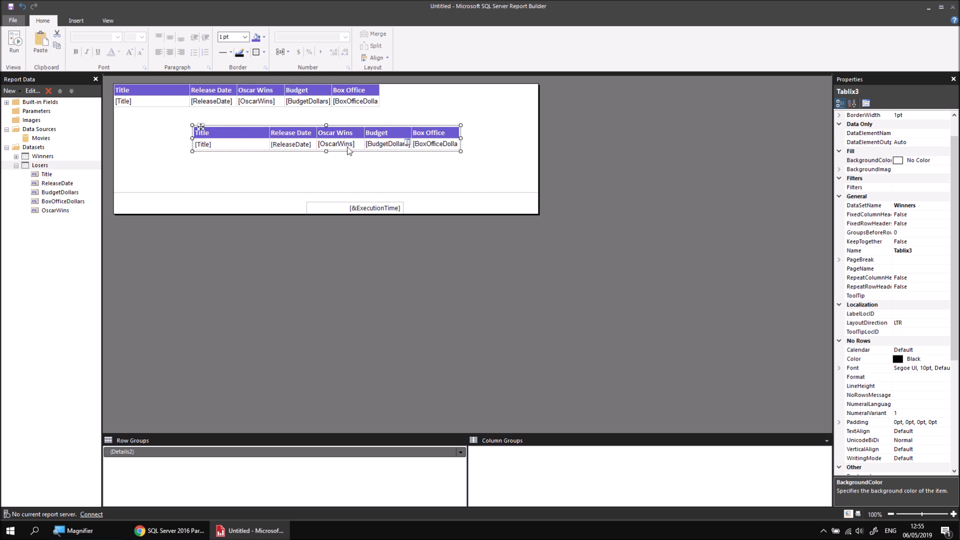
left_click_drag(202, 128, 410, 90)
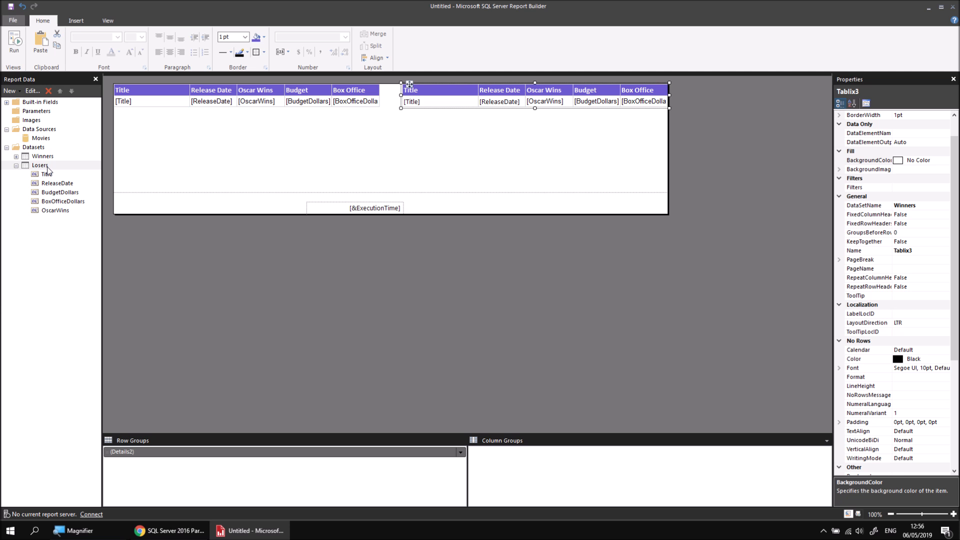
Change the copied table's dataset from Winners to Losers in its Tablix properties.
left_click(17, 156)
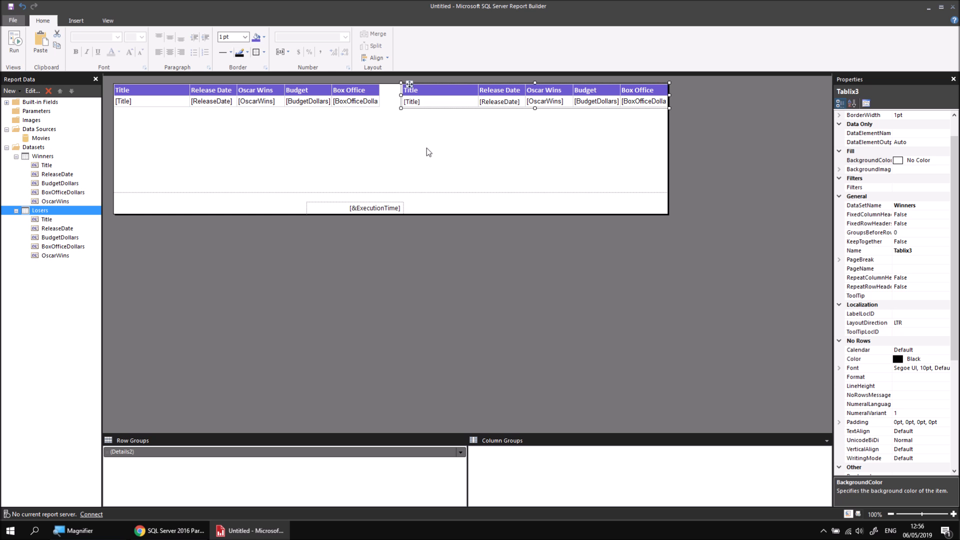
left_click(442, 94)
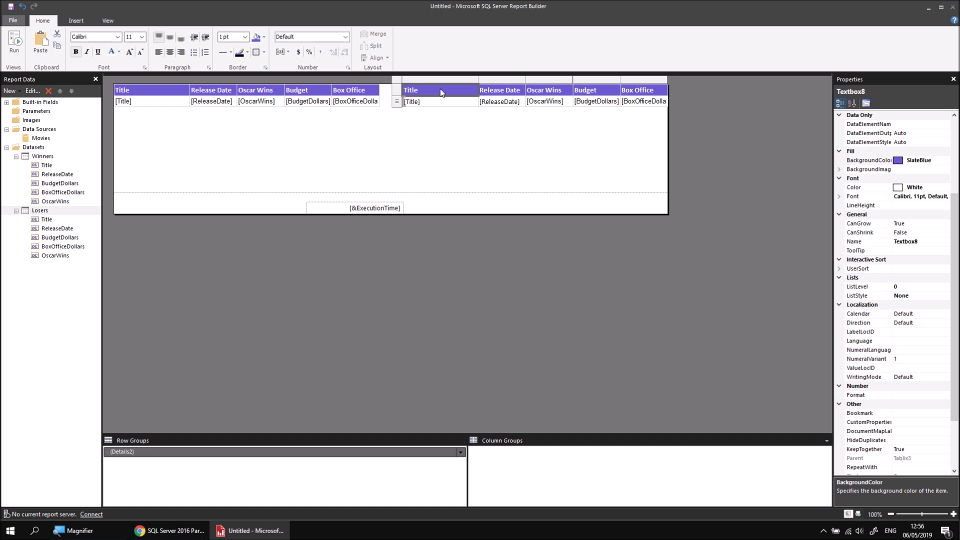
right_click(398, 83)
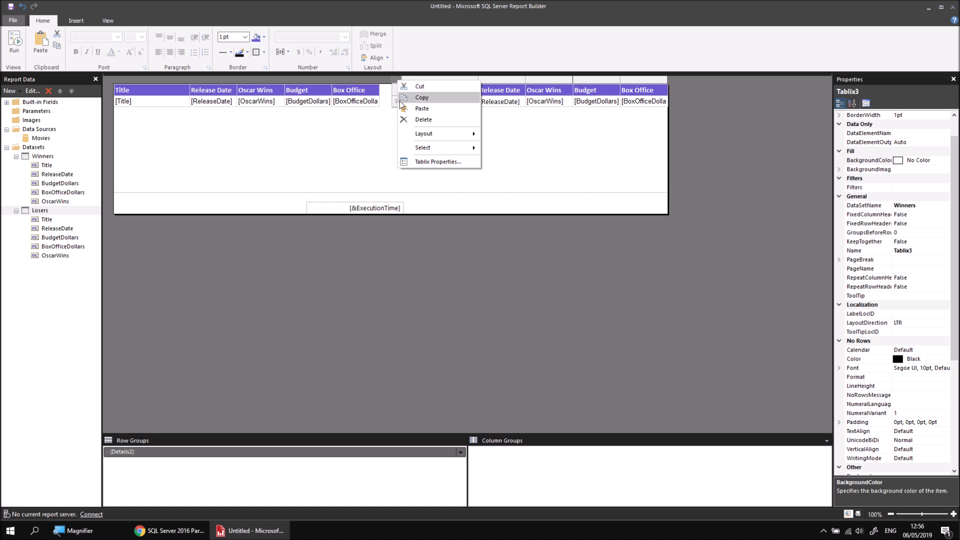
left_click(425, 162)
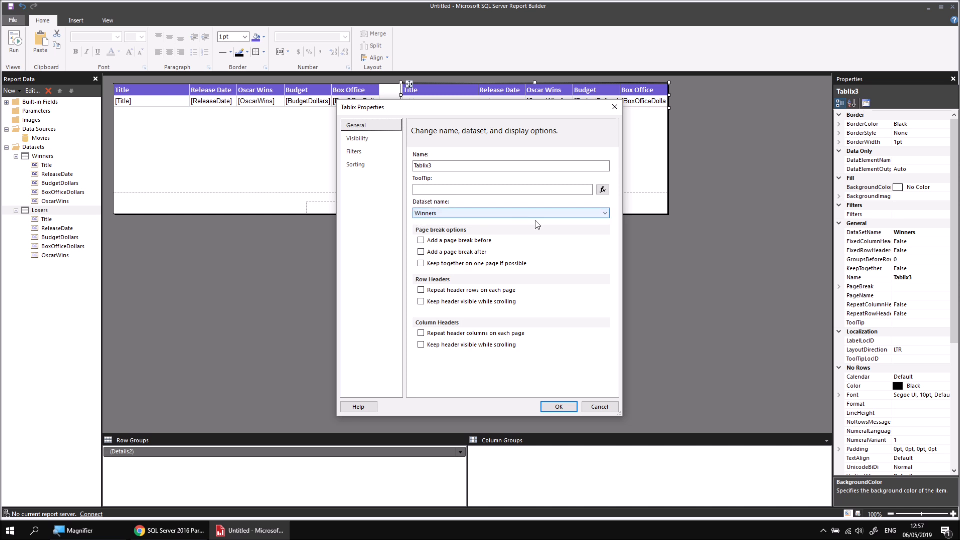
left_click(605, 214)
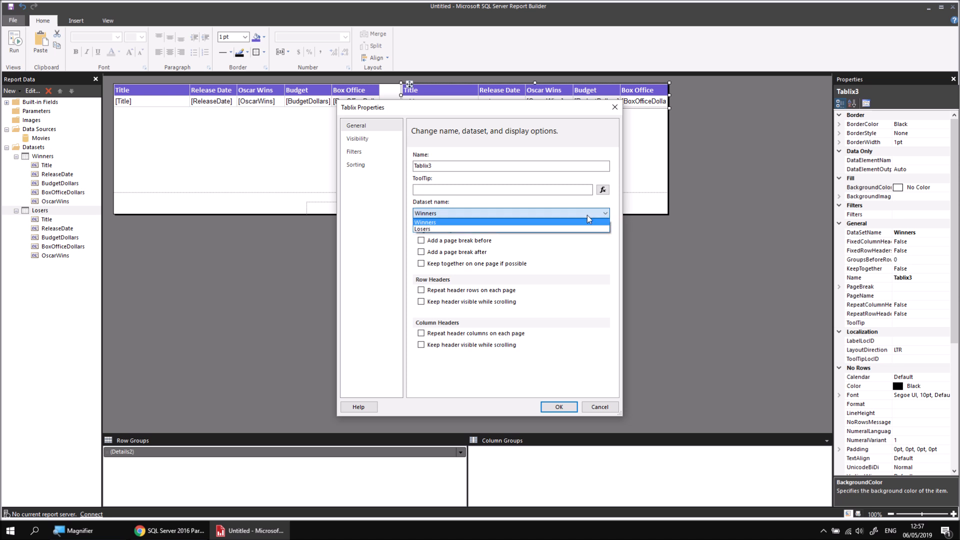
left_click(443, 228)
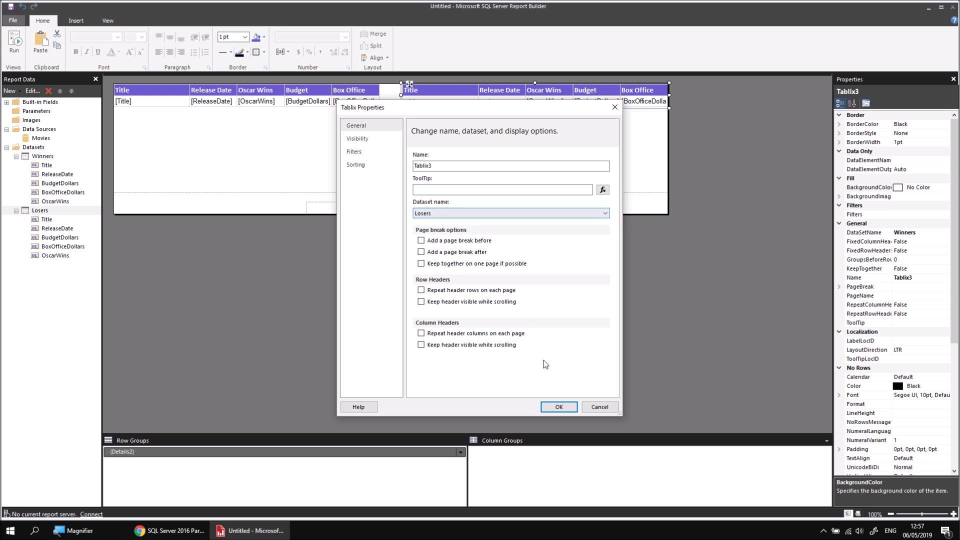
left_click(559, 407)
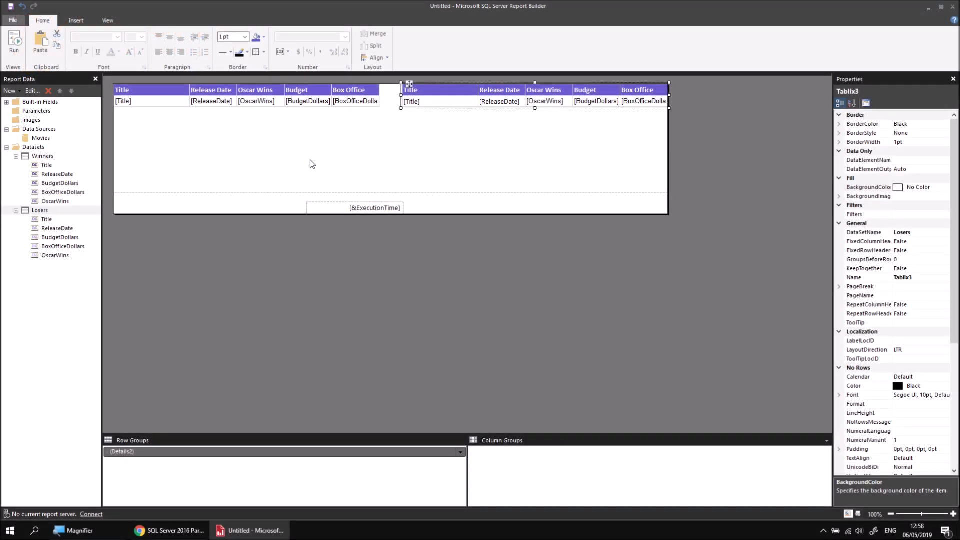
Insert a new row above the column headings of the Winners table.
left_click(146, 93)
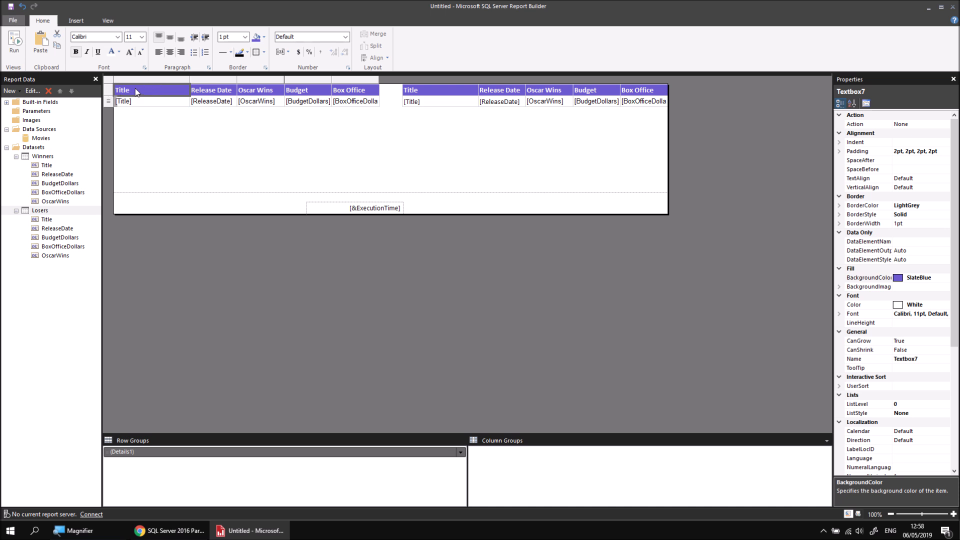
right_click(108, 92)
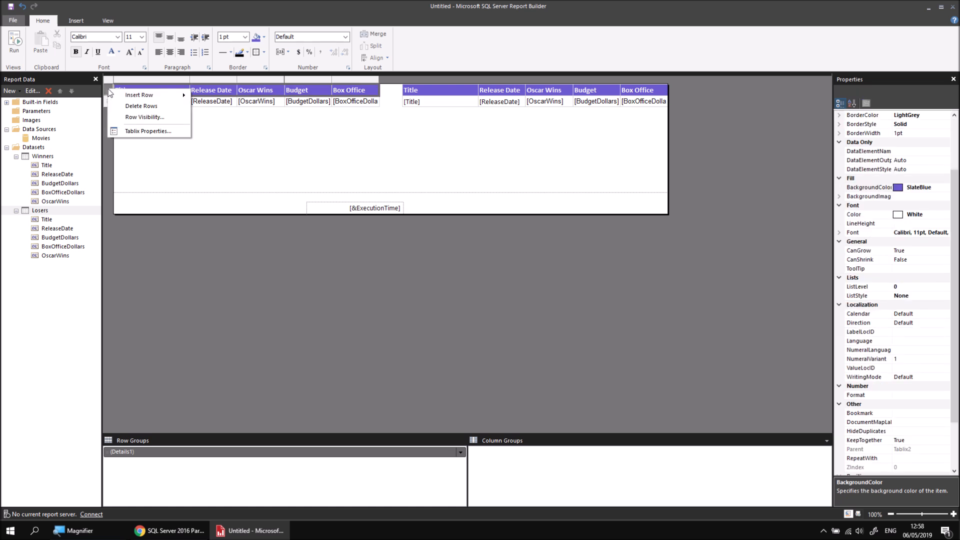
mouse_move(145, 95)
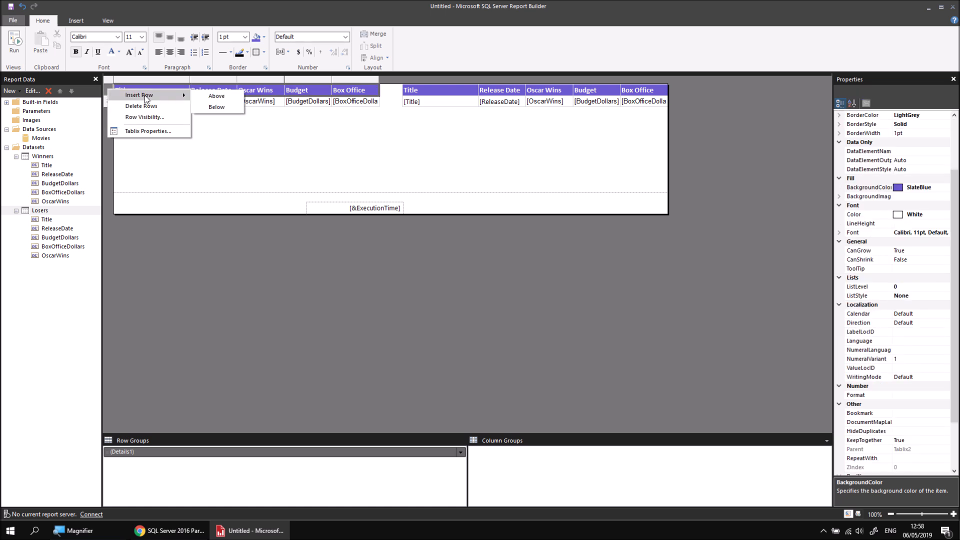
left_click(213, 98)
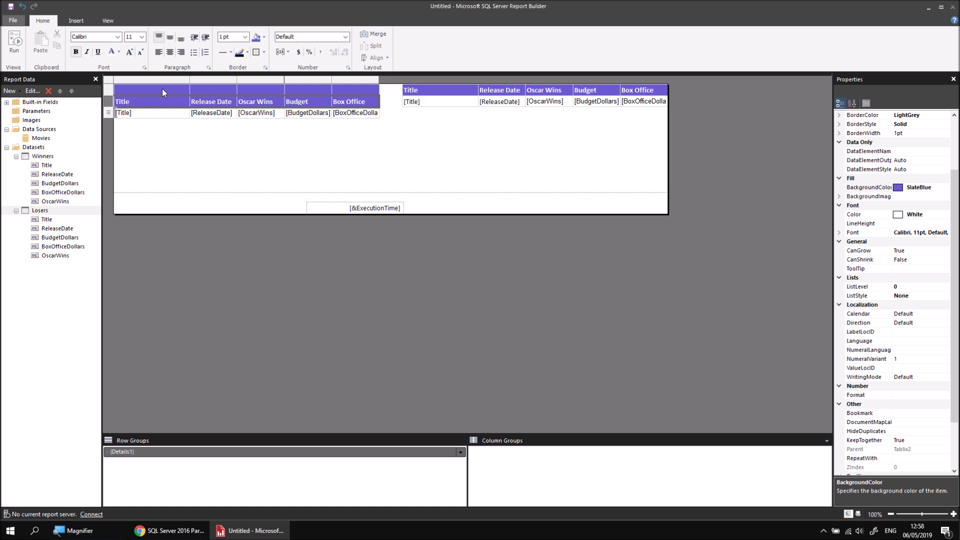
Merge the five cells of the Winners table's new first row and title it "Oscar Winners".
left_click(162, 88)
left_click(208, 88)
left_click(254, 91)
left_click(321, 90)
left_click(352, 91)
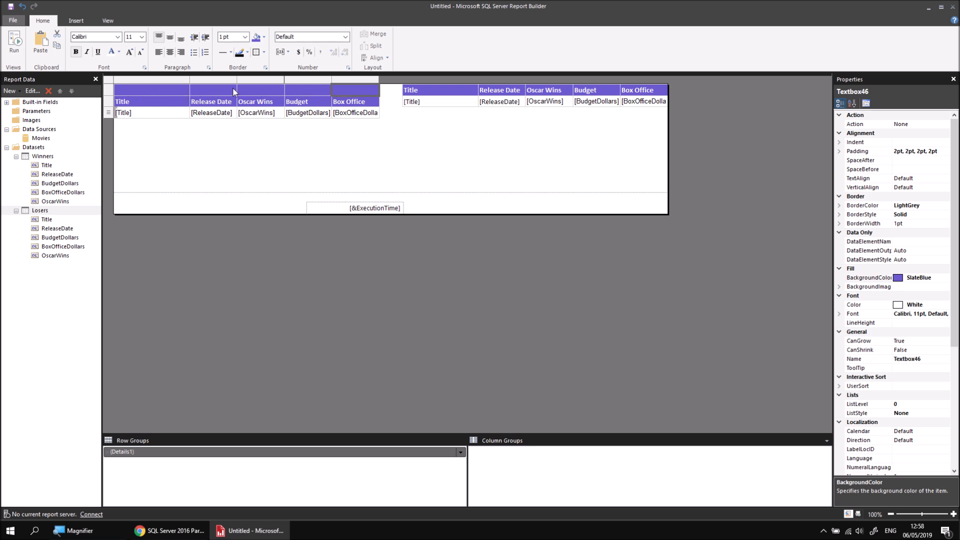
left_click_drag(139, 89, 211, 89)
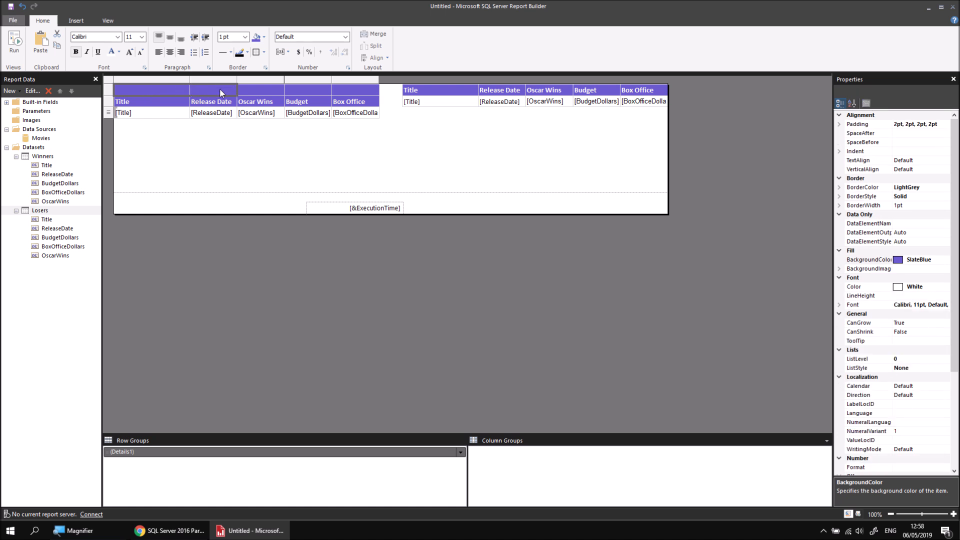
left_click_drag(284, 89, 340, 91)
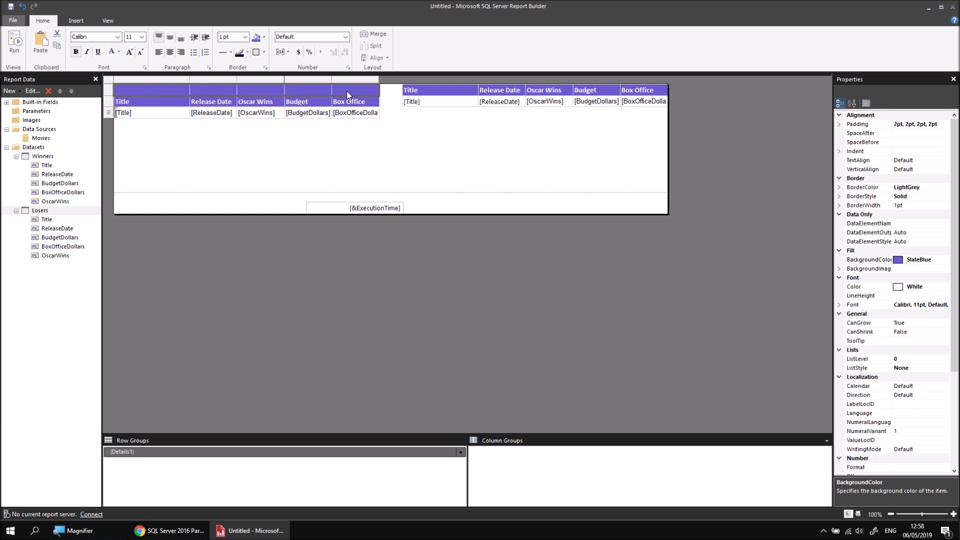
right_click(348, 94)
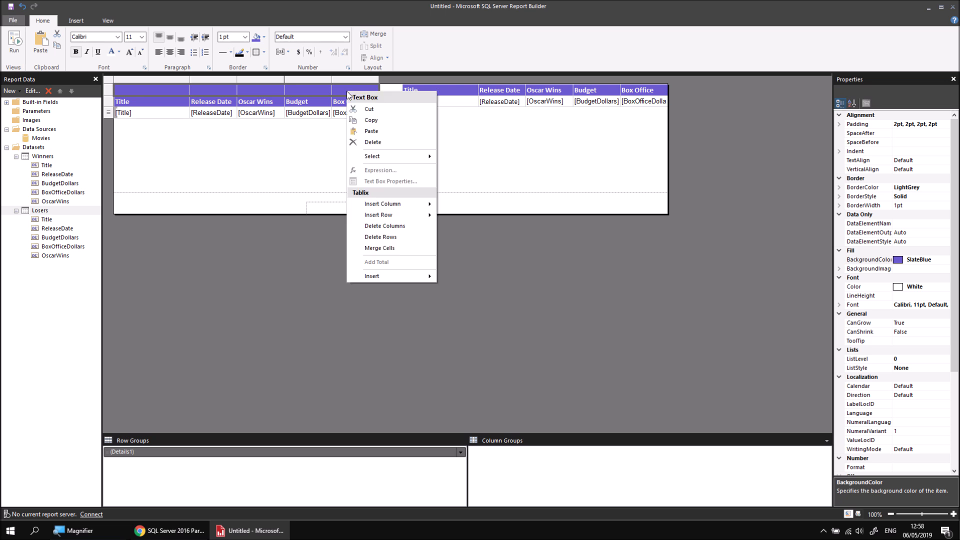
left_click(381, 248)
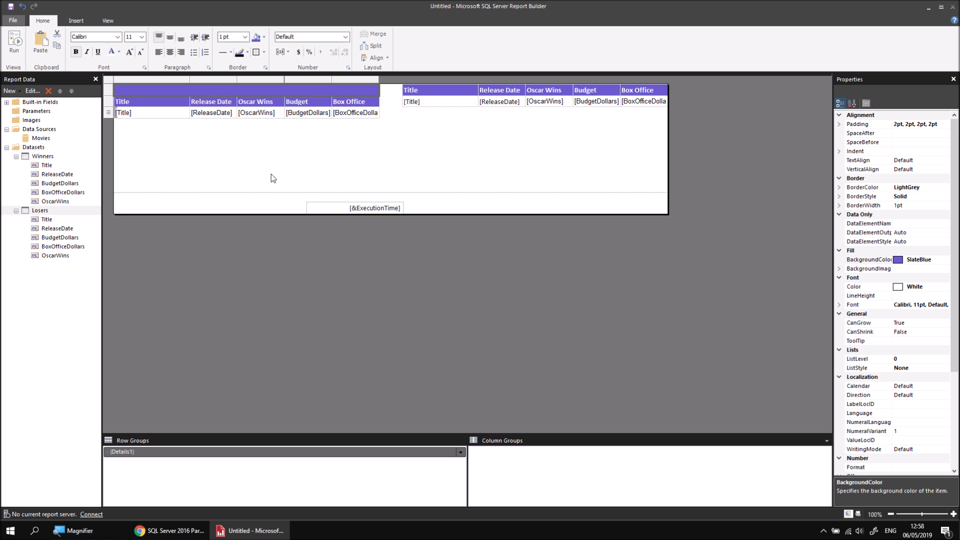
type("Oscar Winners")
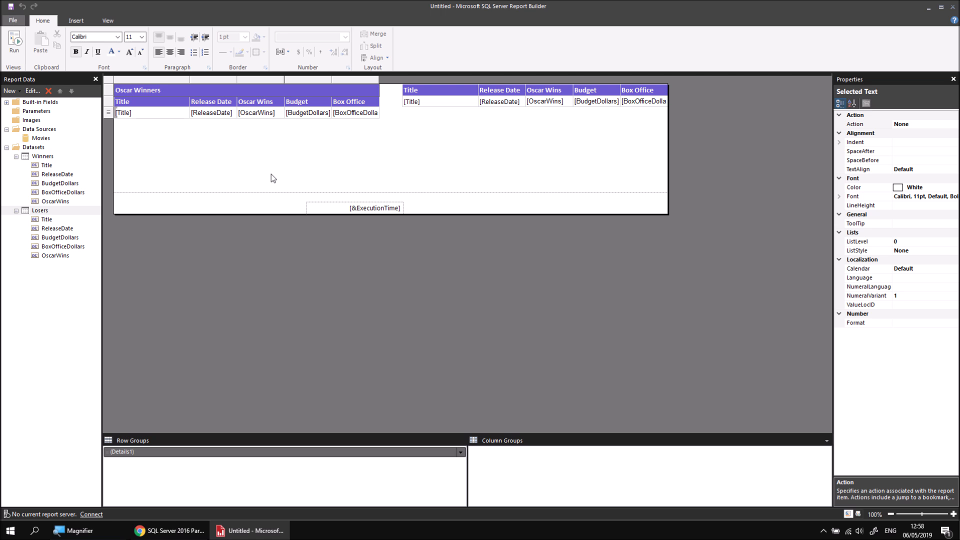
Insert a new row above the column headings of the Losers table.
left_click(438, 93)
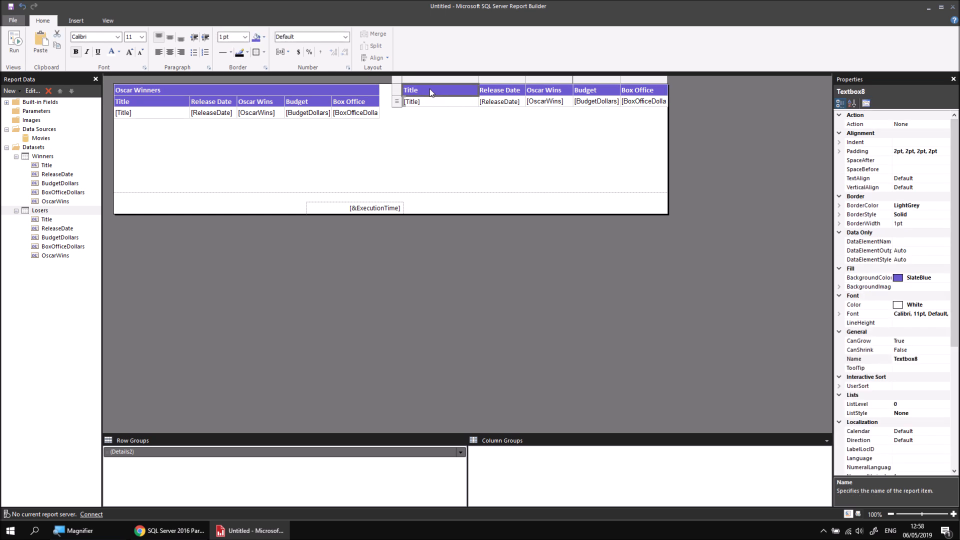
right_click(397, 93)
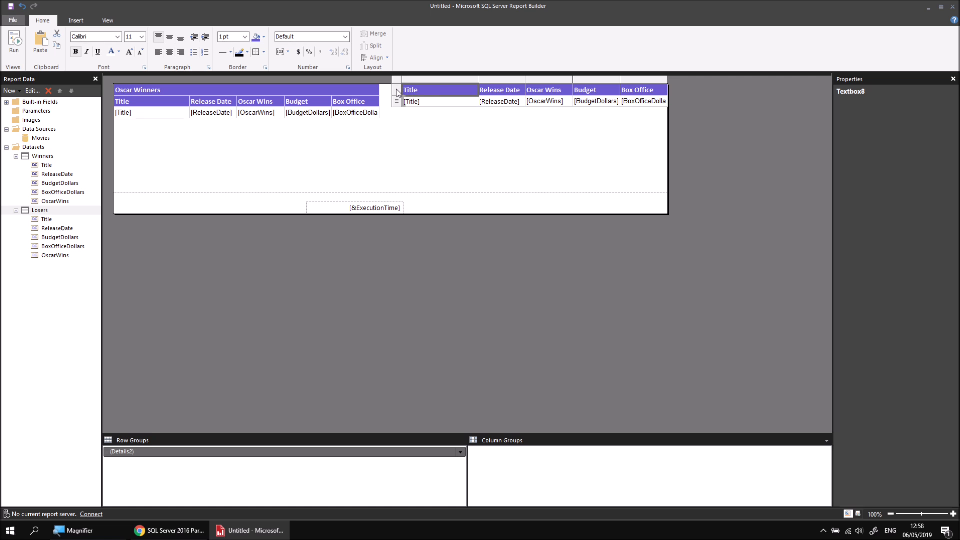
mouse_move(427, 94)
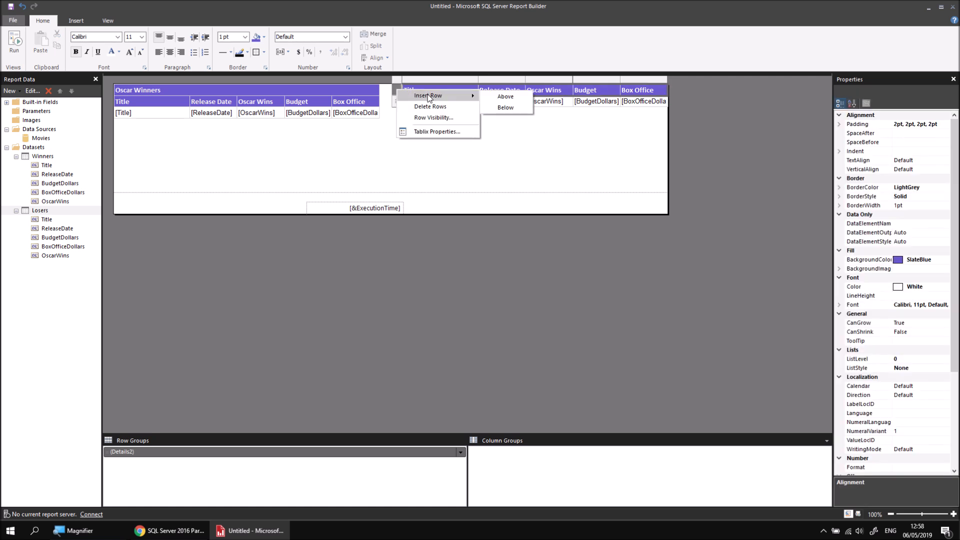
left_click(504, 98)
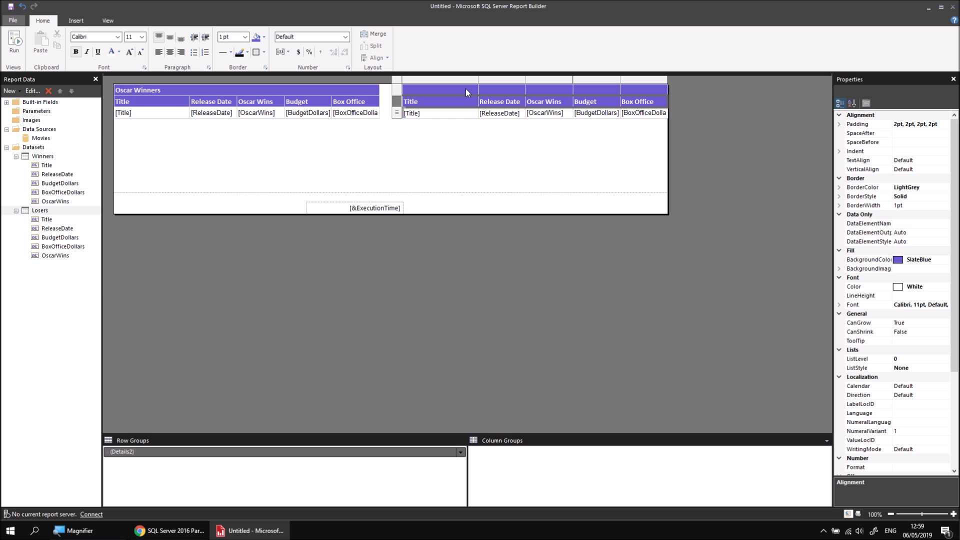
Merge all cells of the Losers table's new first row and title it "Oscar Losers".
left_click_drag(458, 88, 571, 86)
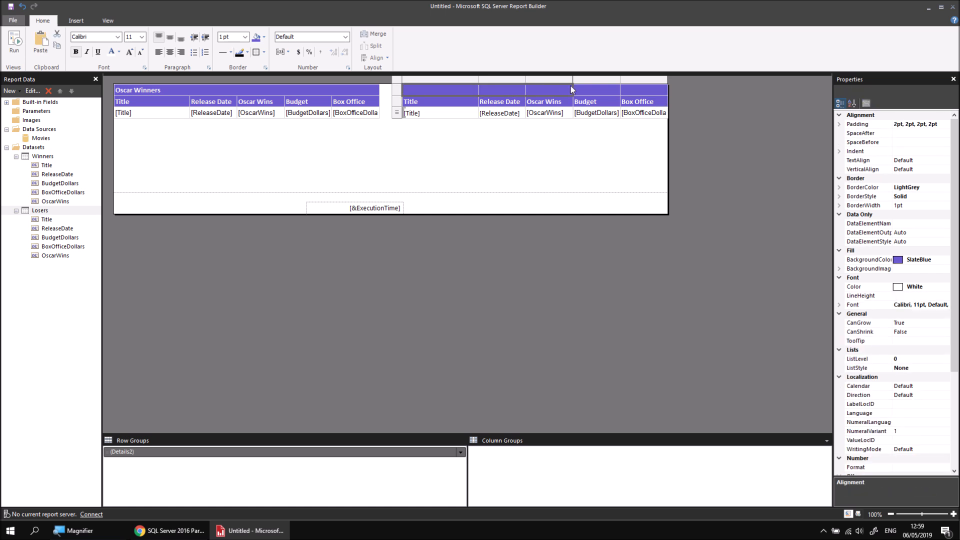
right_click(634, 89)
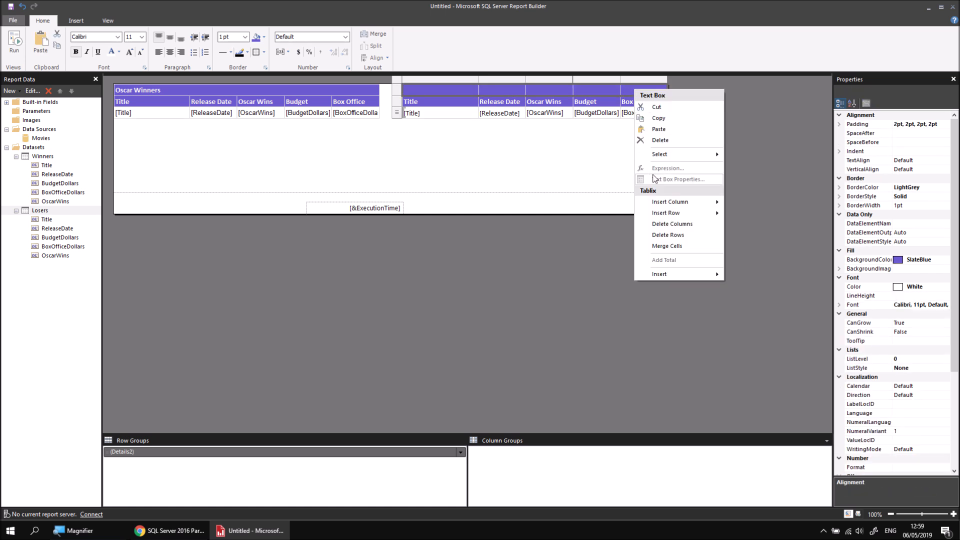
left_click(659, 245)
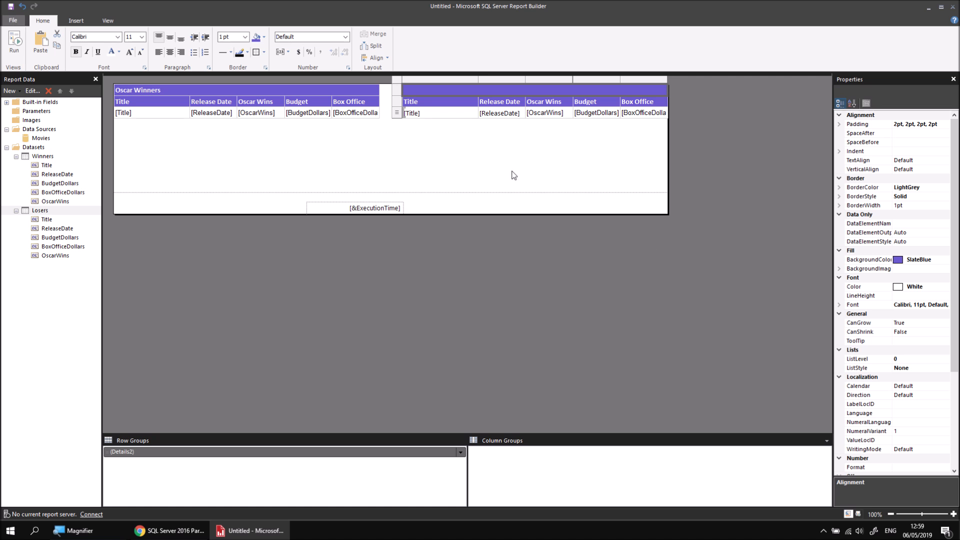
type("Oscar Loseer")
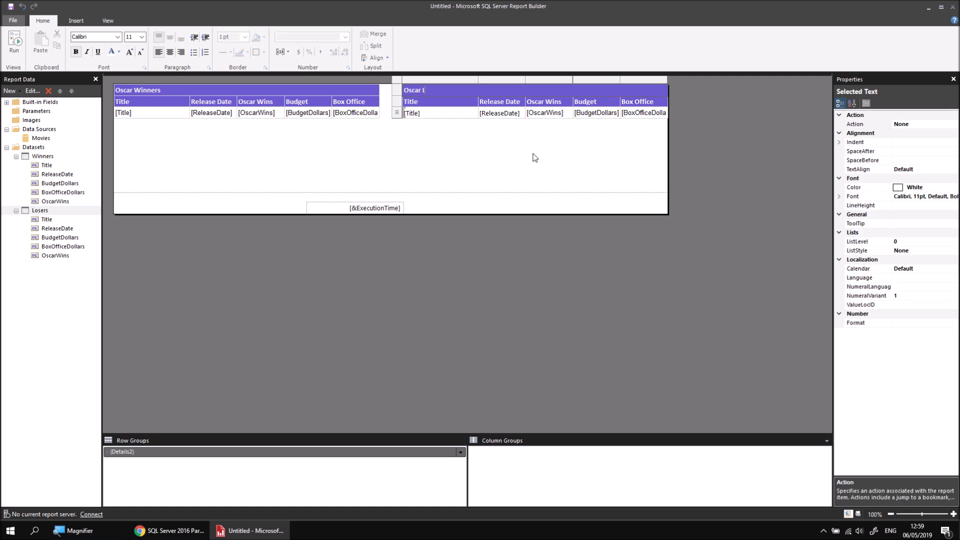
key("BackSpace")
type("rs")
left_click(534, 158)
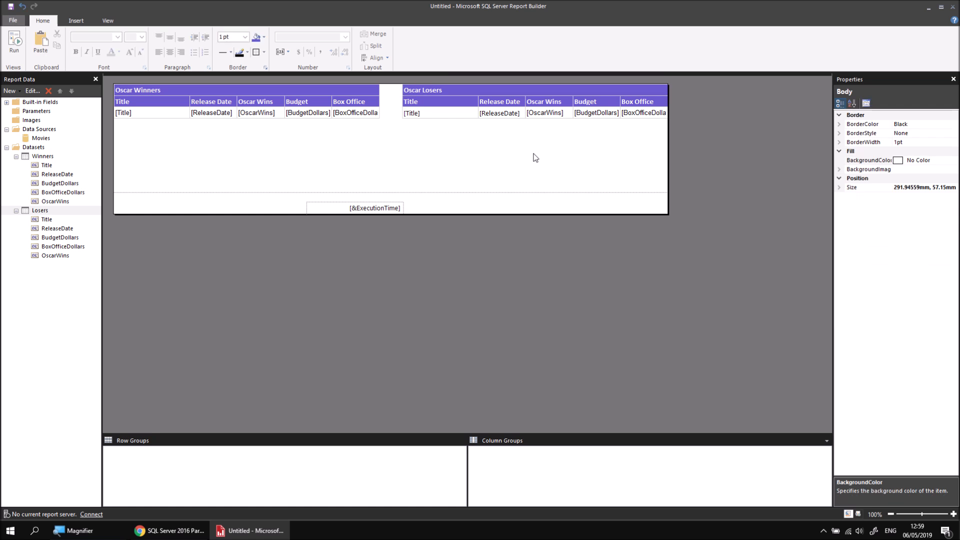
Fill the background of the Oscar Losers title cell with bright pink.
left_click(452, 90)
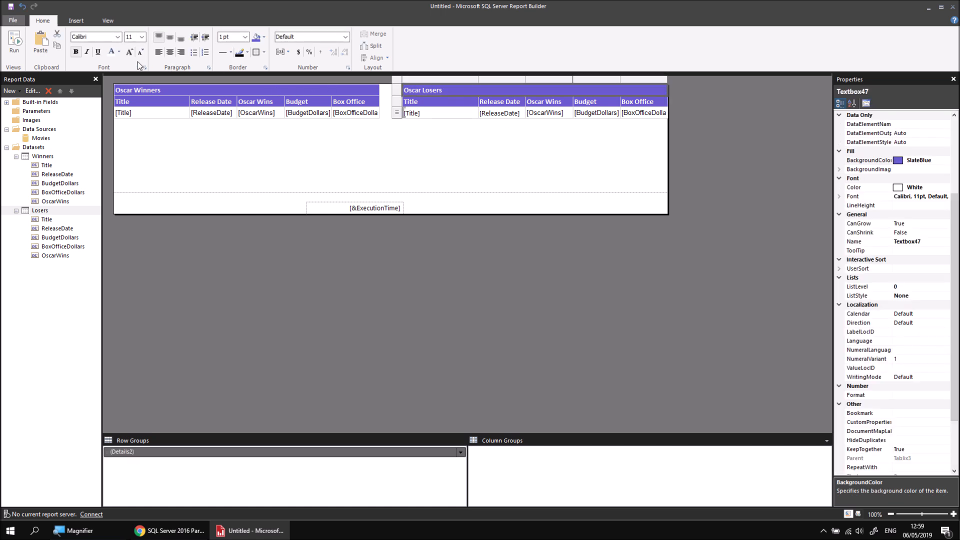
left_click(264, 37)
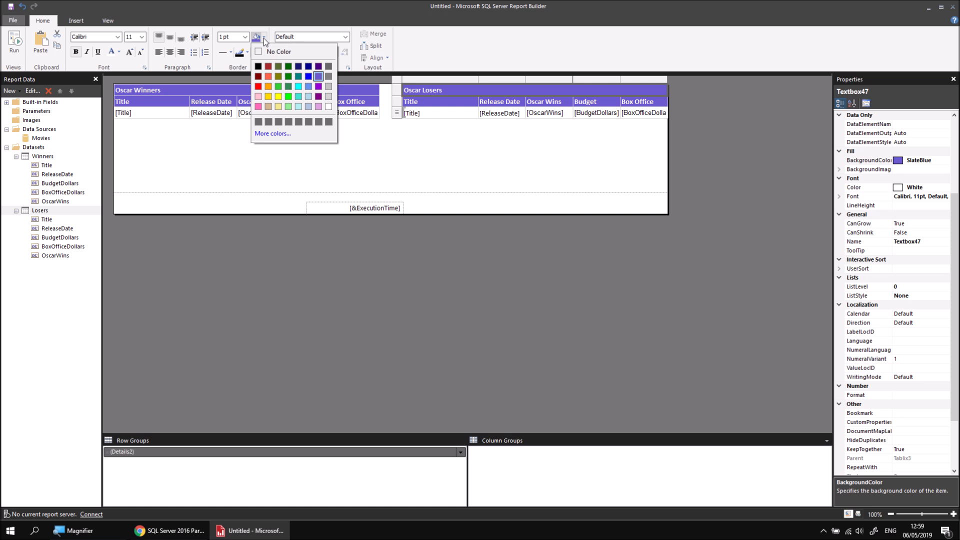
left_click(258, 107)
Fill the background of the Oscar Winners title cell with Lime and preview the report with both tables.
left_click(254, 90)
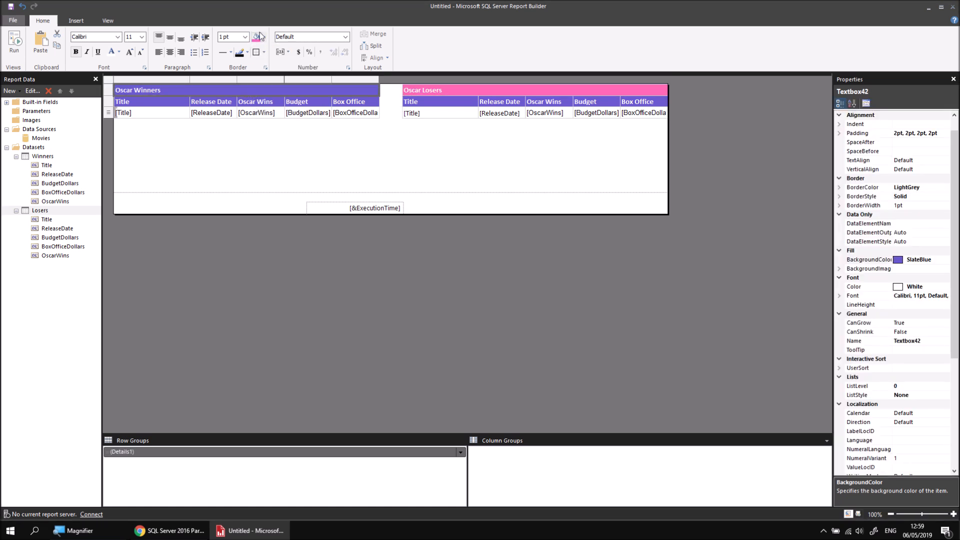
left_click(264, 37)
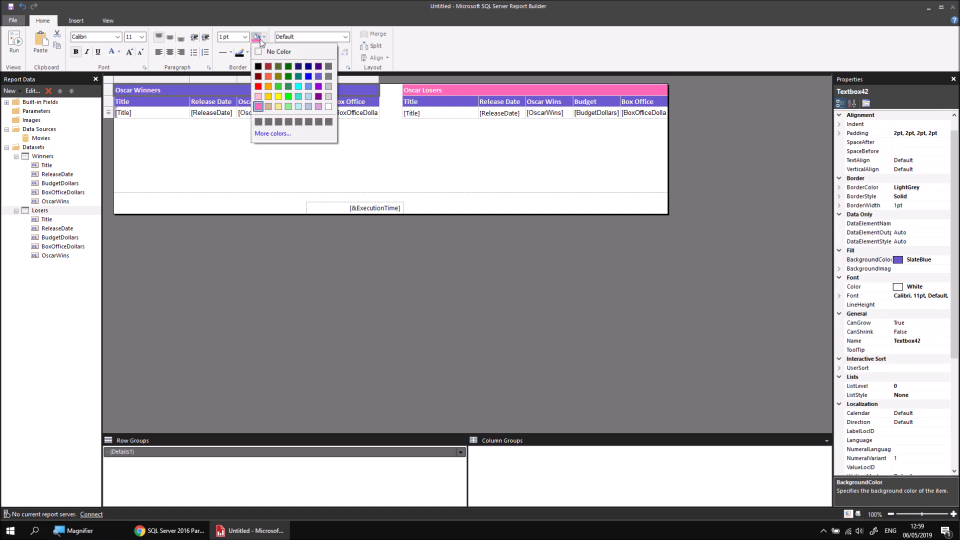
left_click(288, 96)
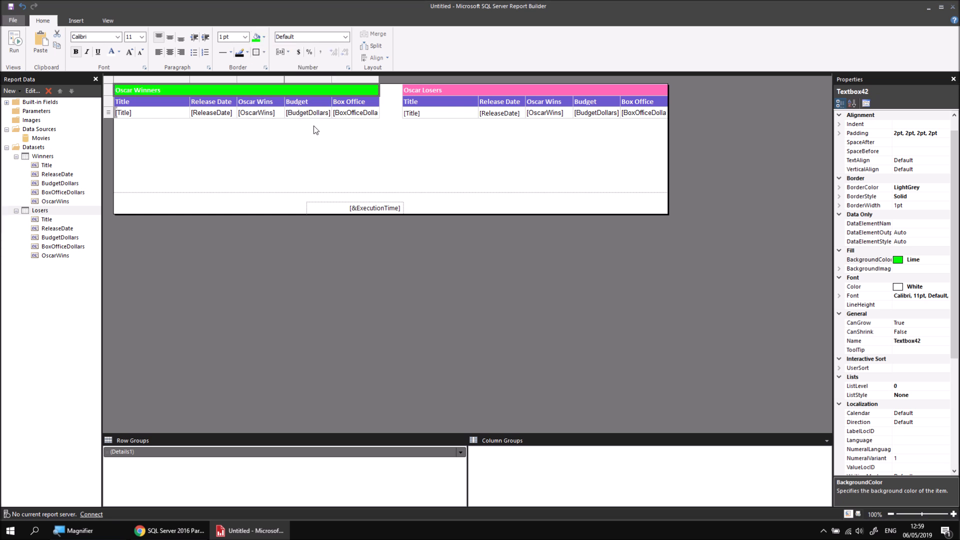
left_click(309, 165)
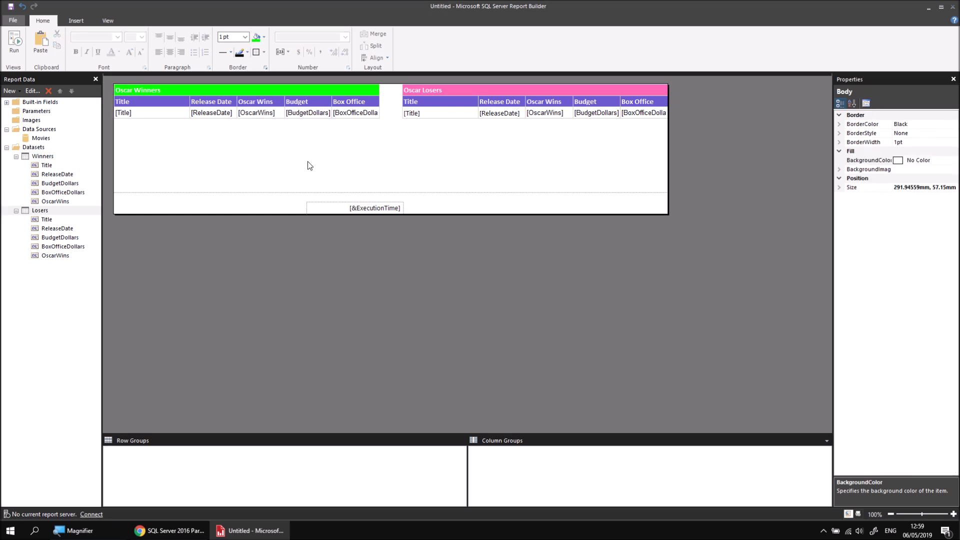
left_click(12, 44)
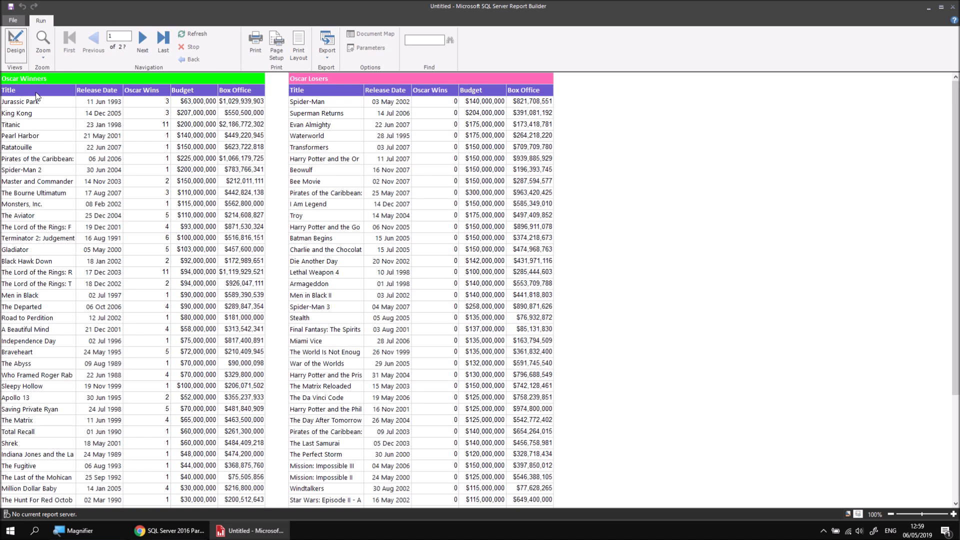